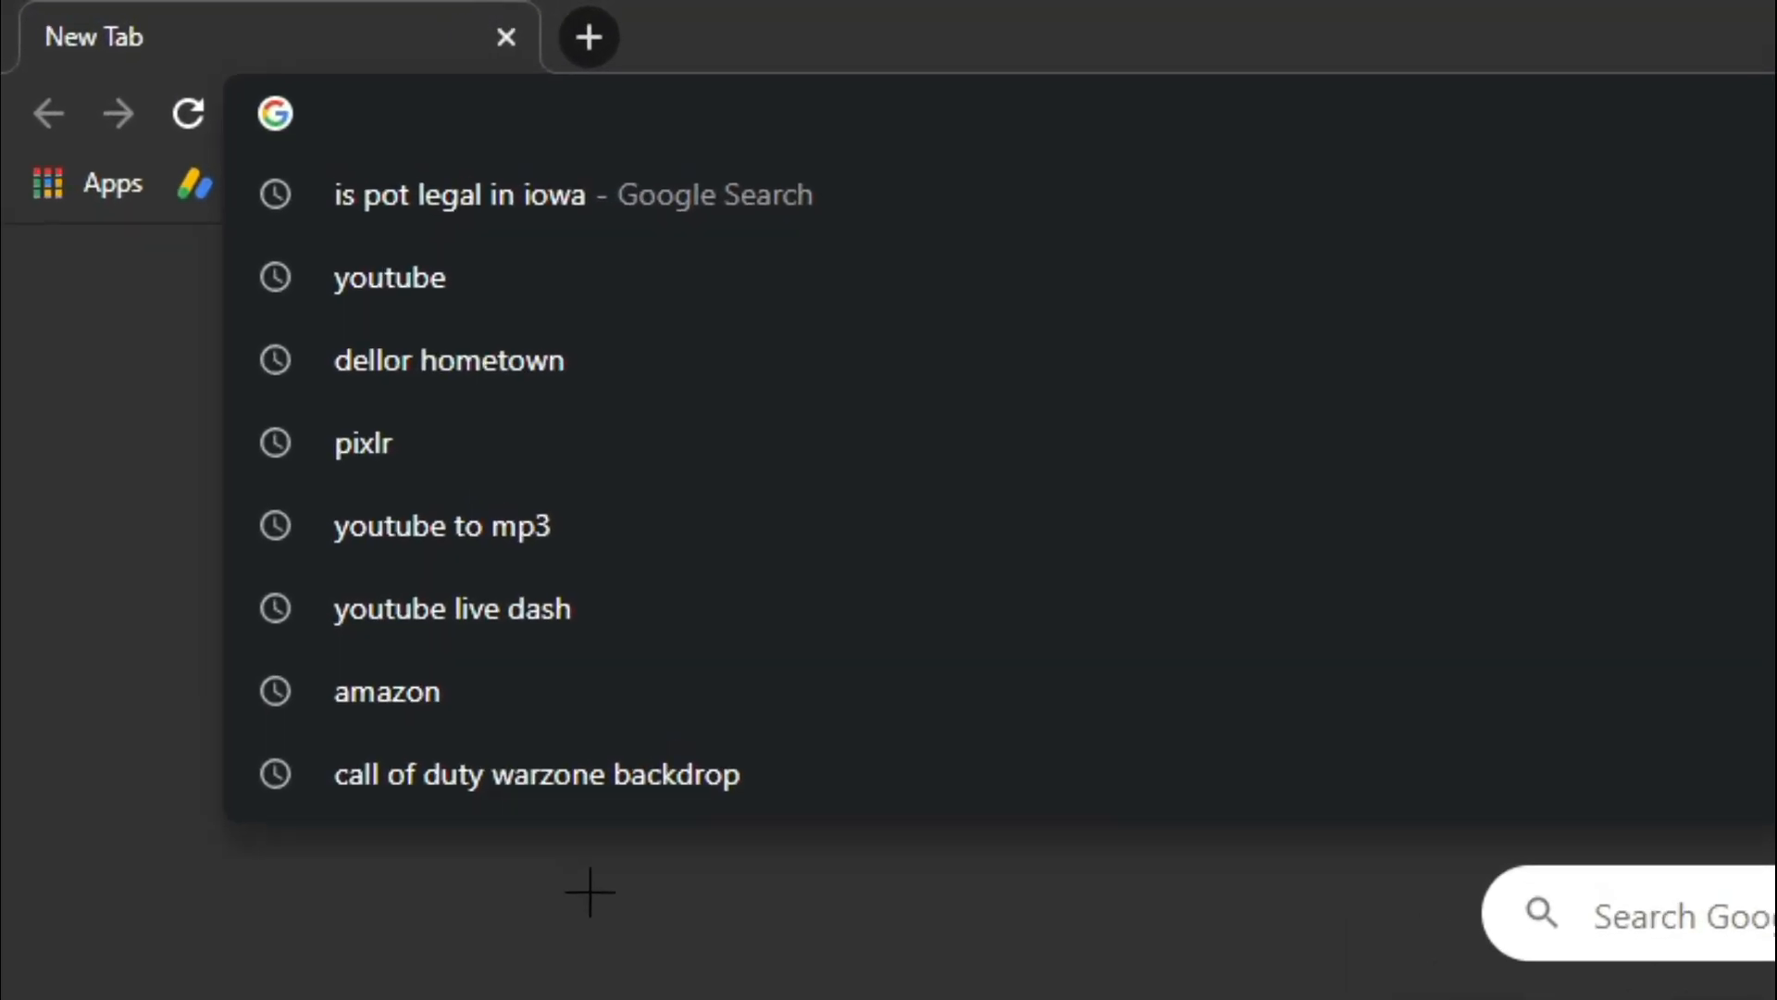
Open the Pixlr E photo editor at pixlr.com/e.
type("pic")
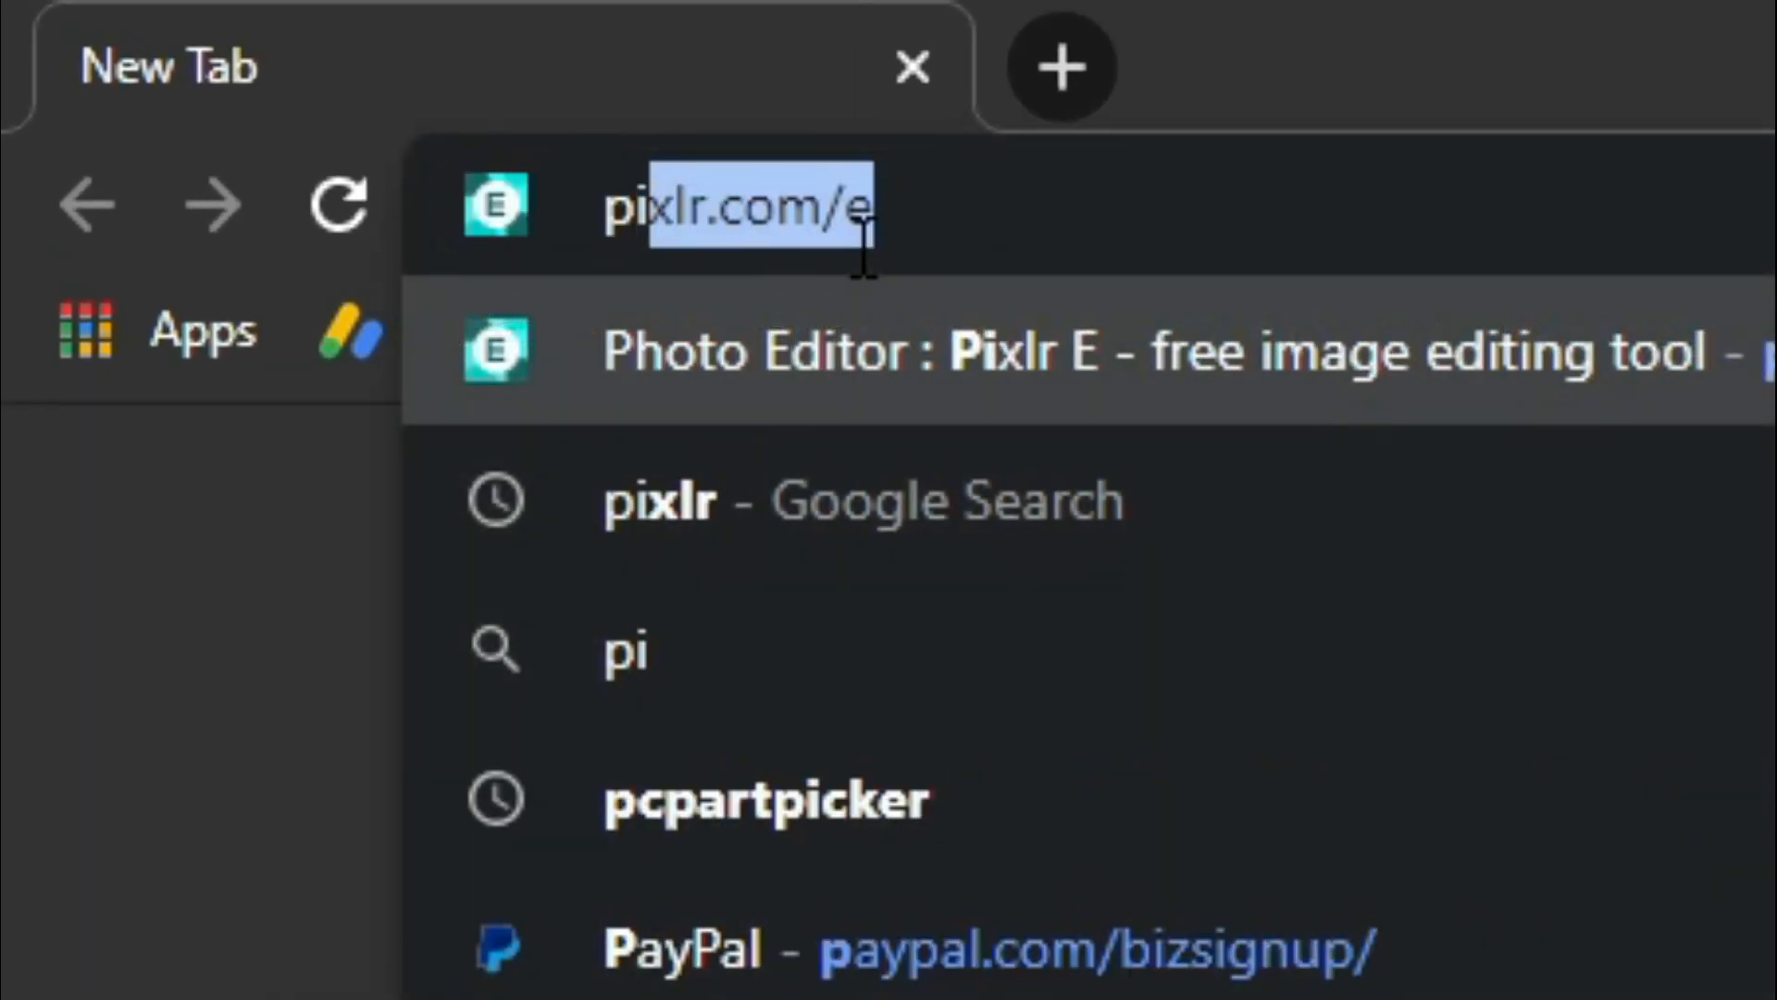
key("BackSpace")
type("xlr.c")
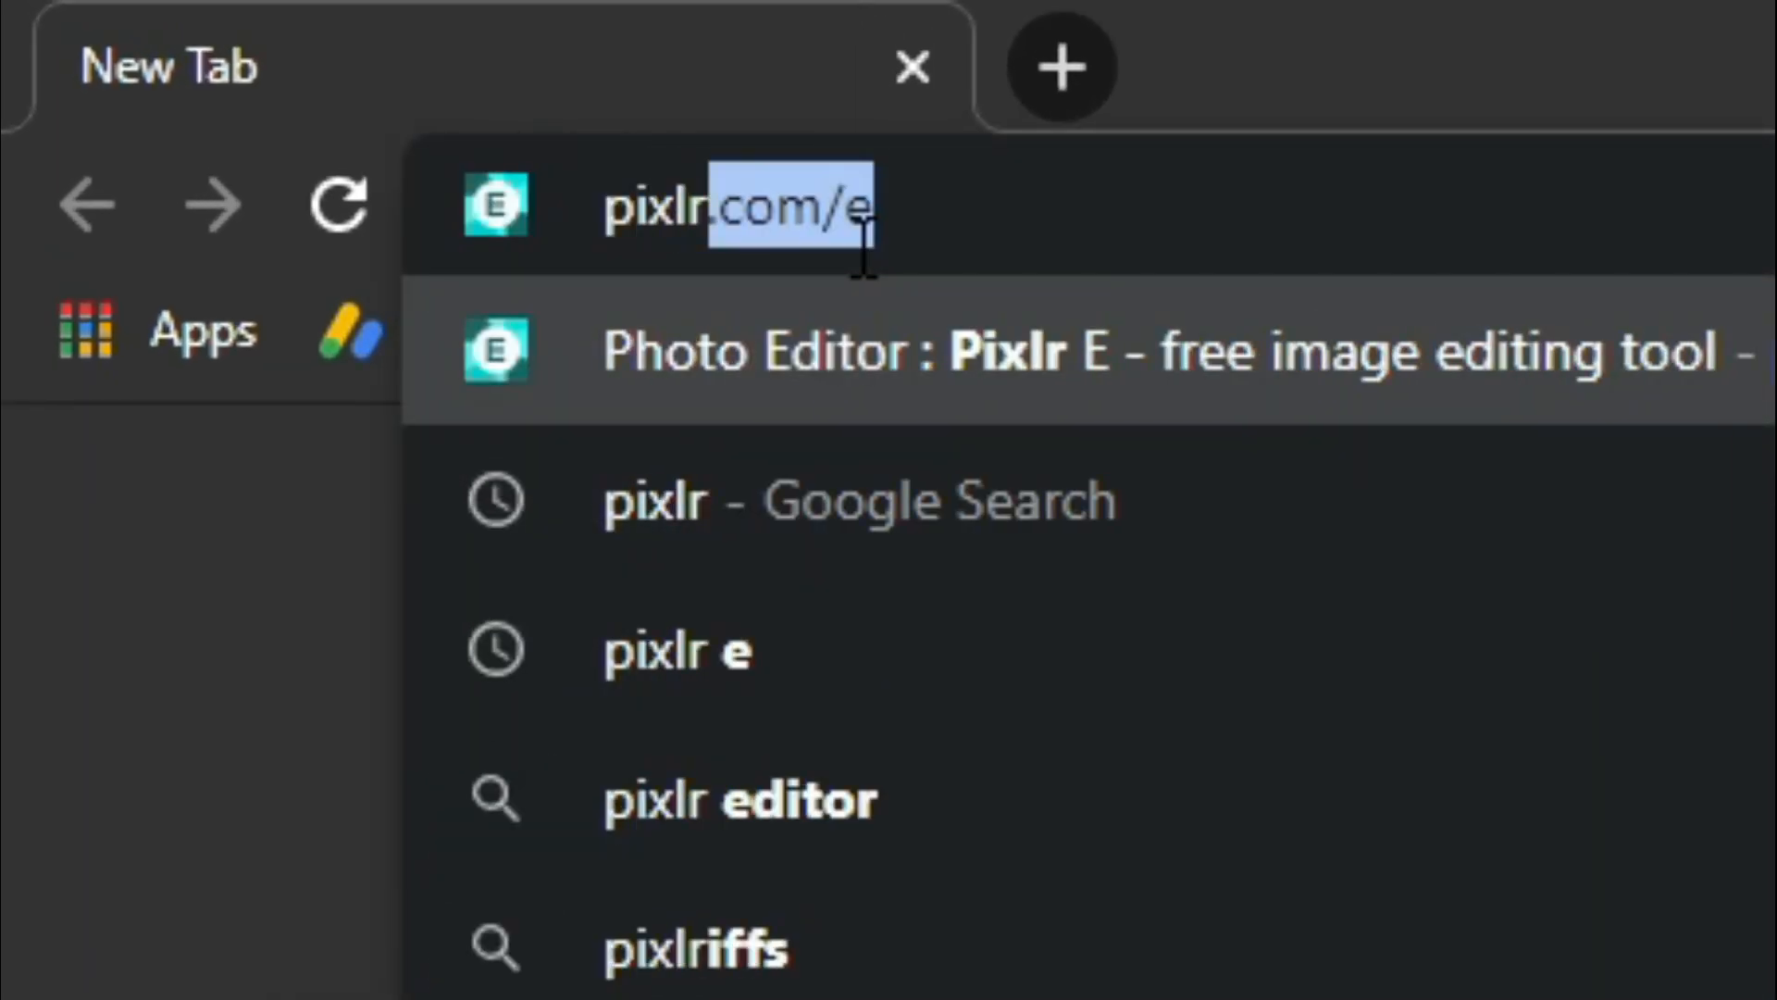
type("om/3e")
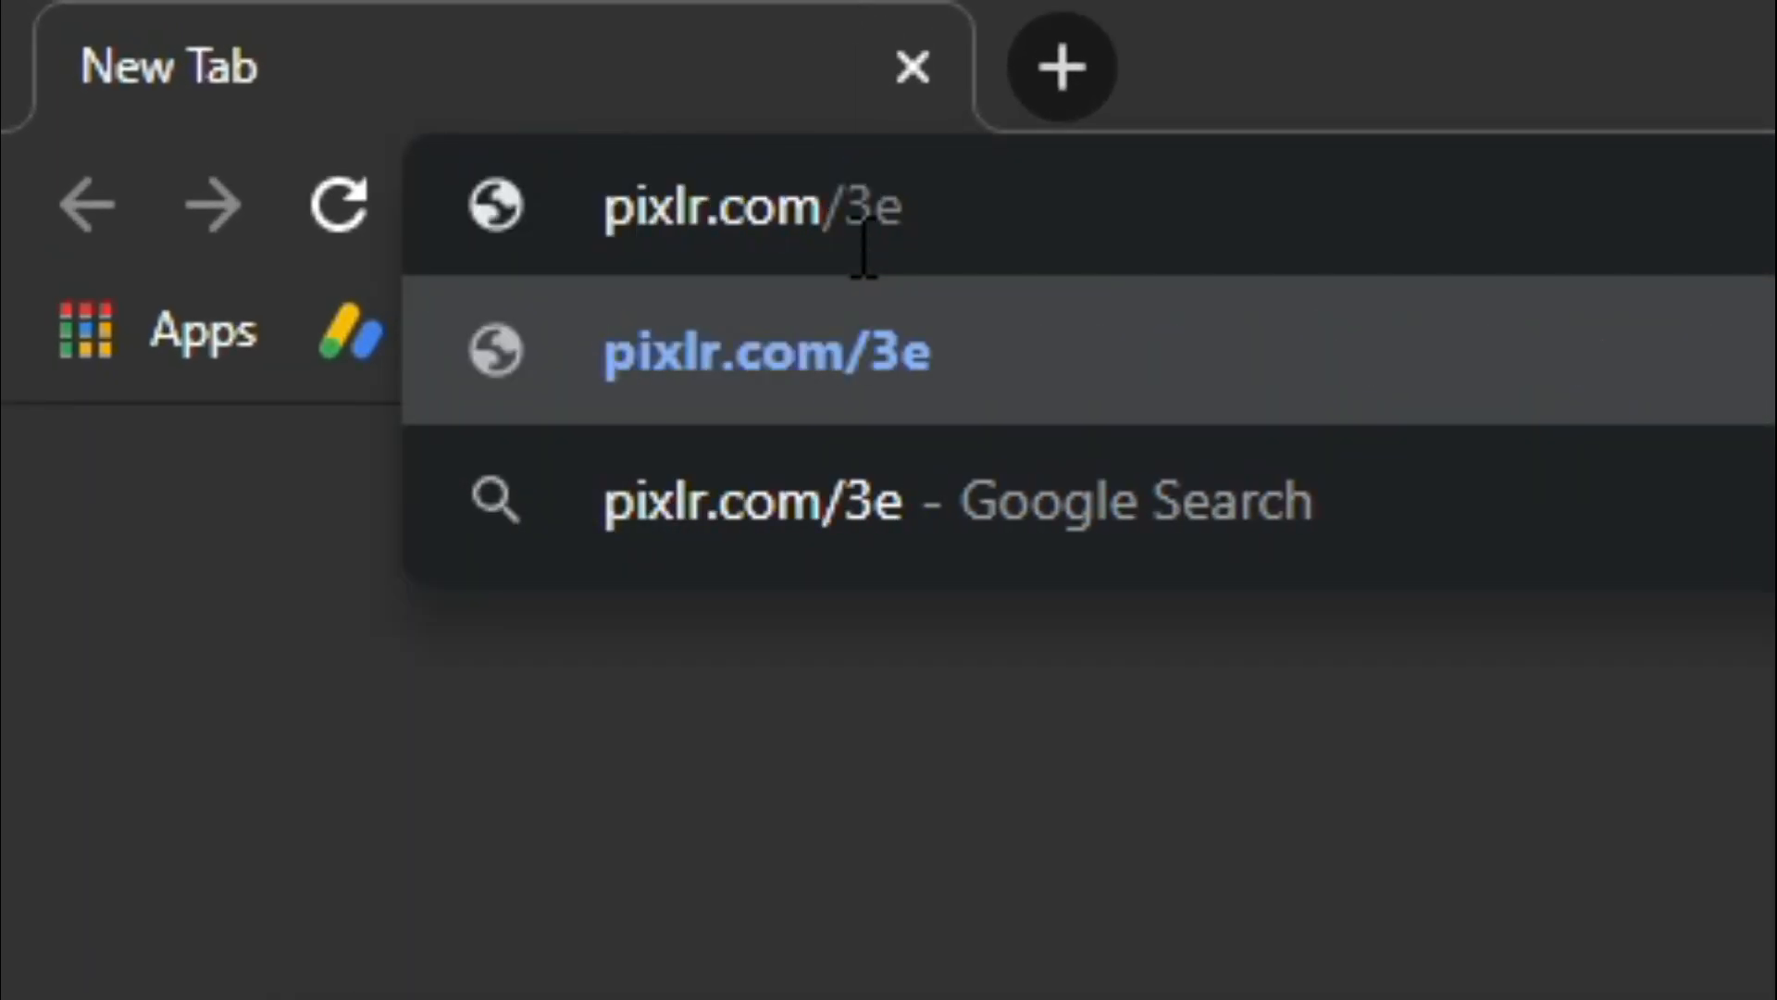
key("BackSpace")
key("BackSpace")
type("e")
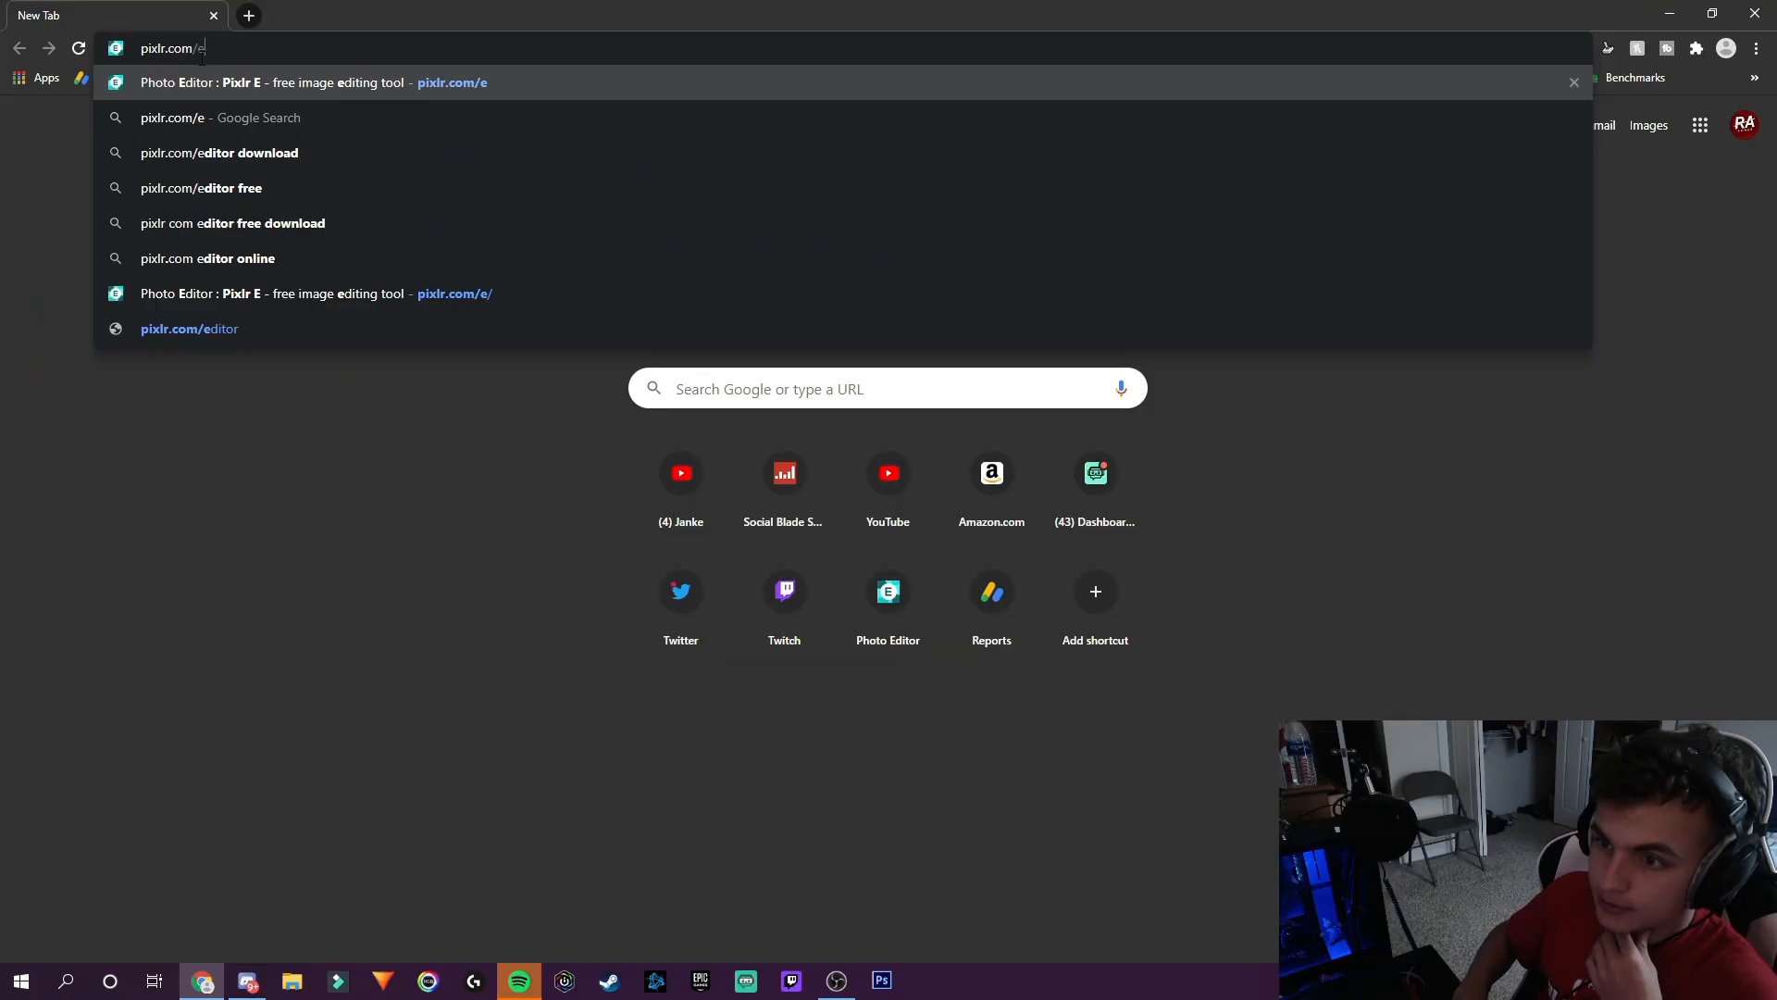
key("Return")
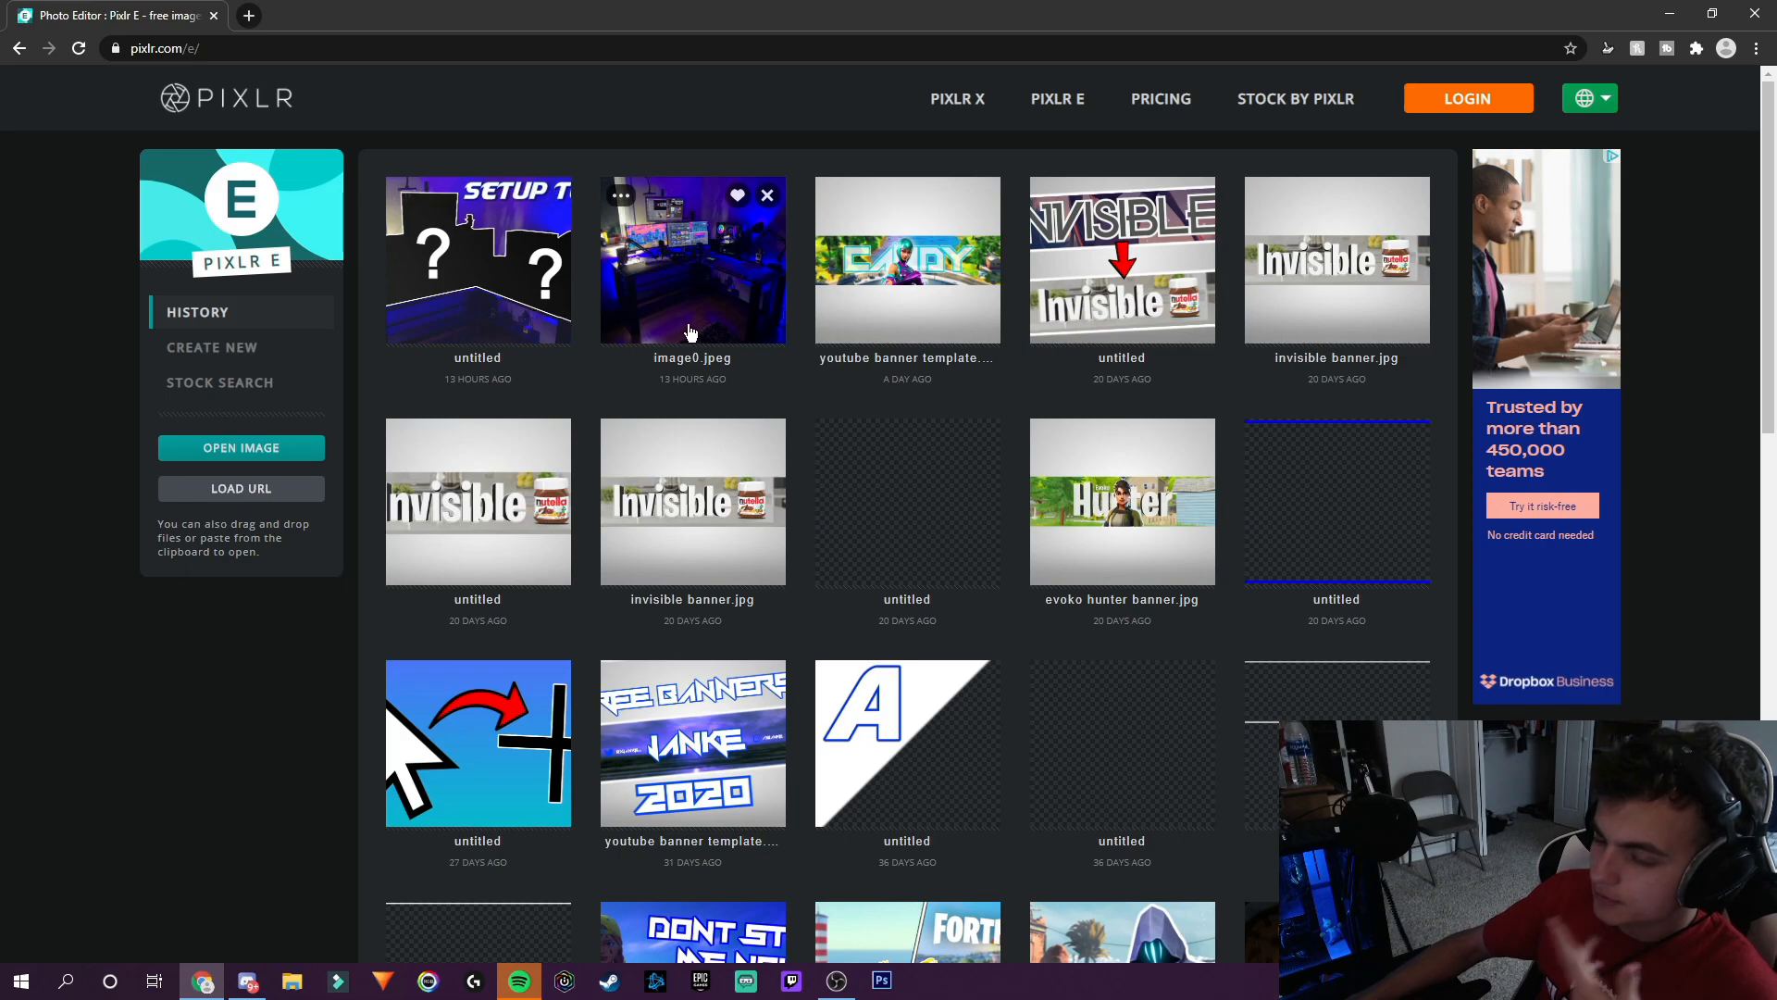
Create a new blank image 500 px wide and 500 px high without a background.
left_click(223, 347)
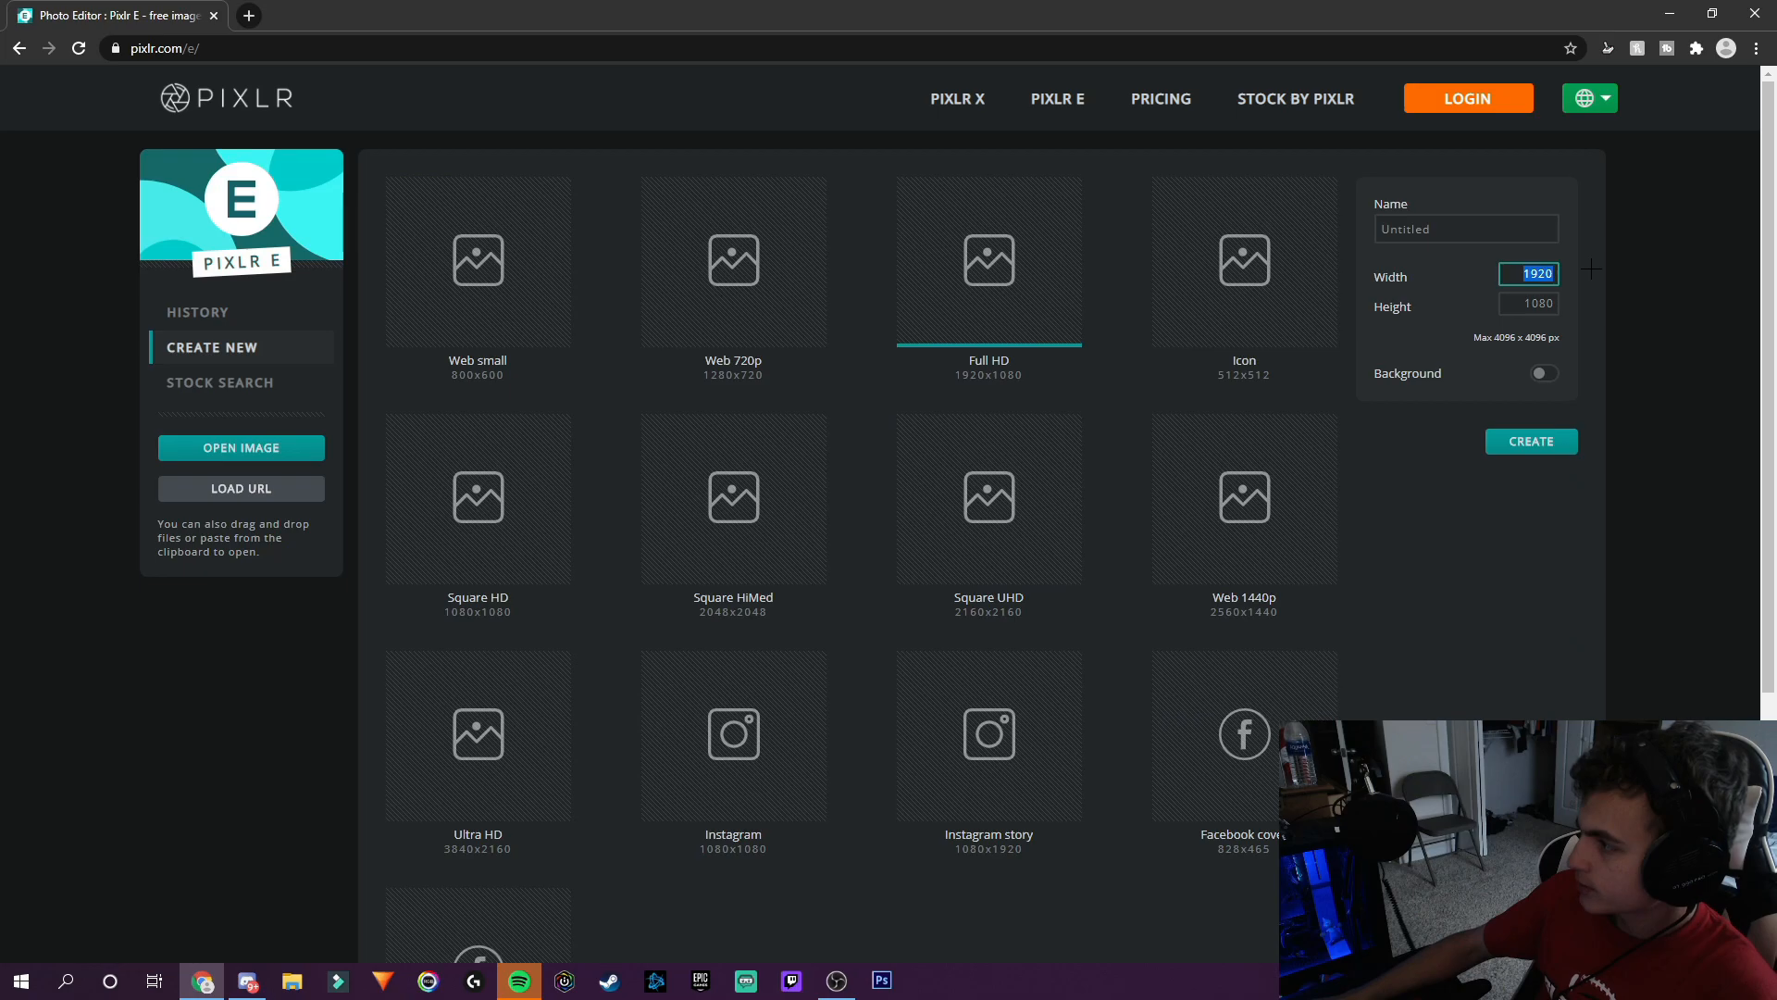
type("500")
left_click(1407, 303)
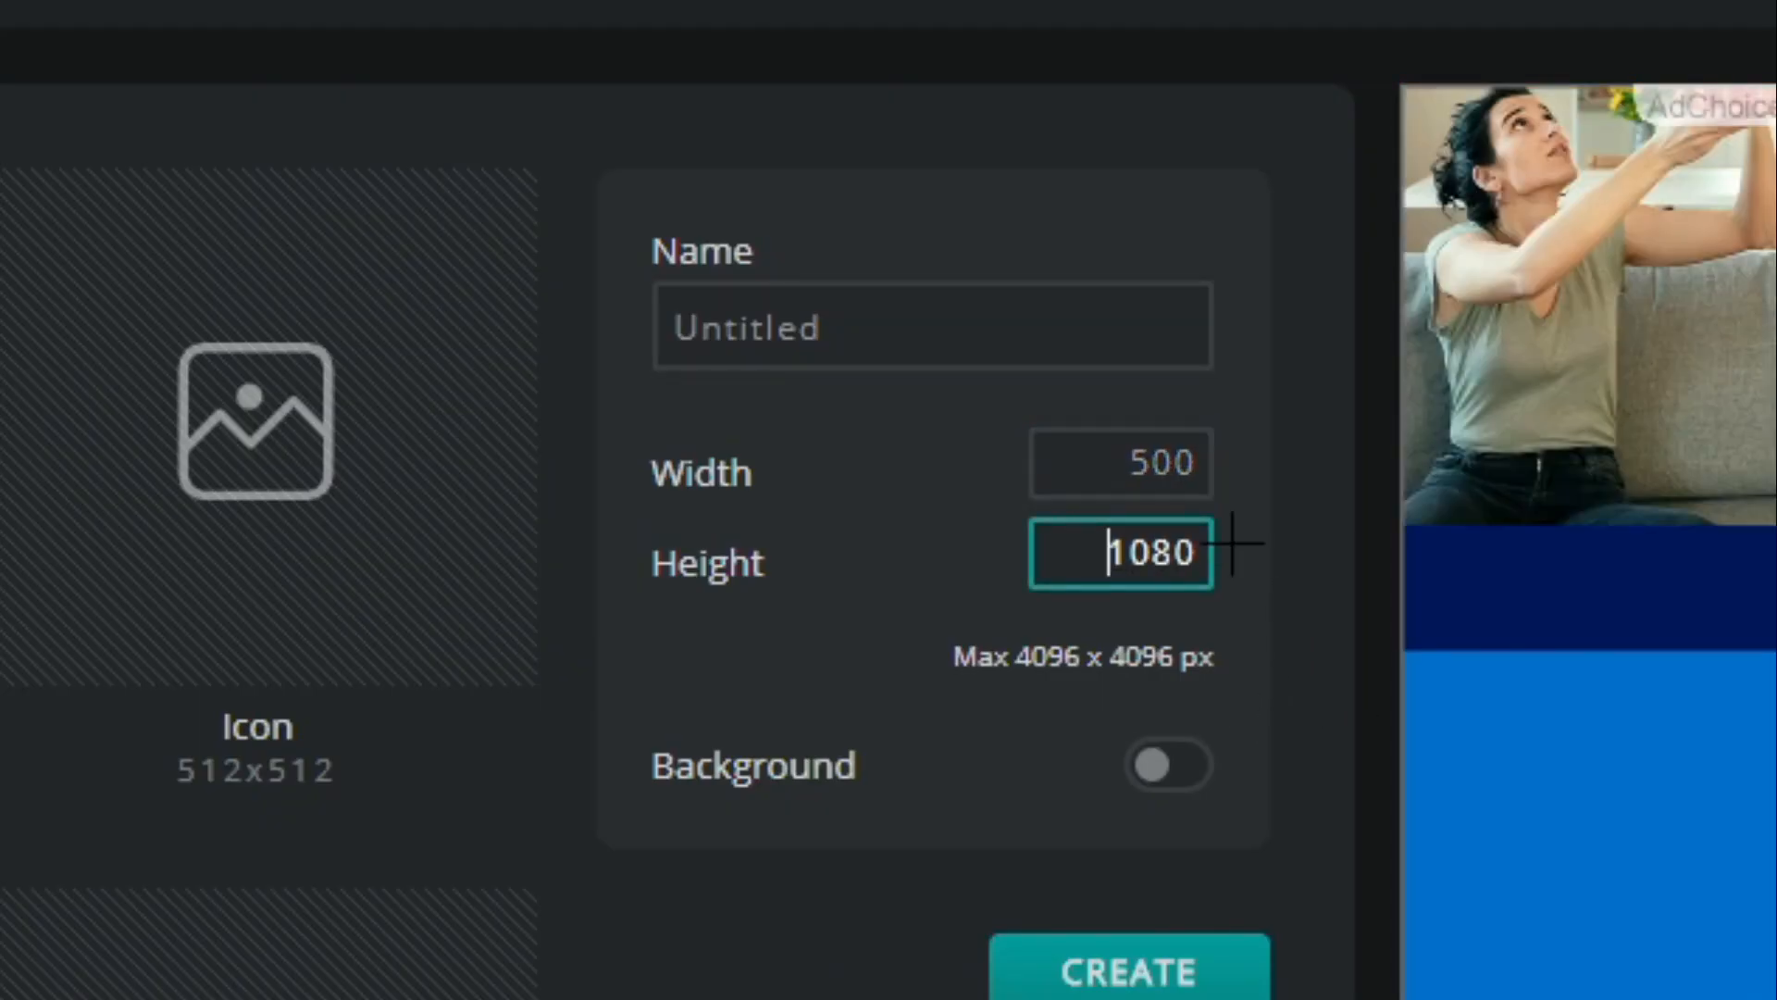
key("ctrl+a")
type("500")
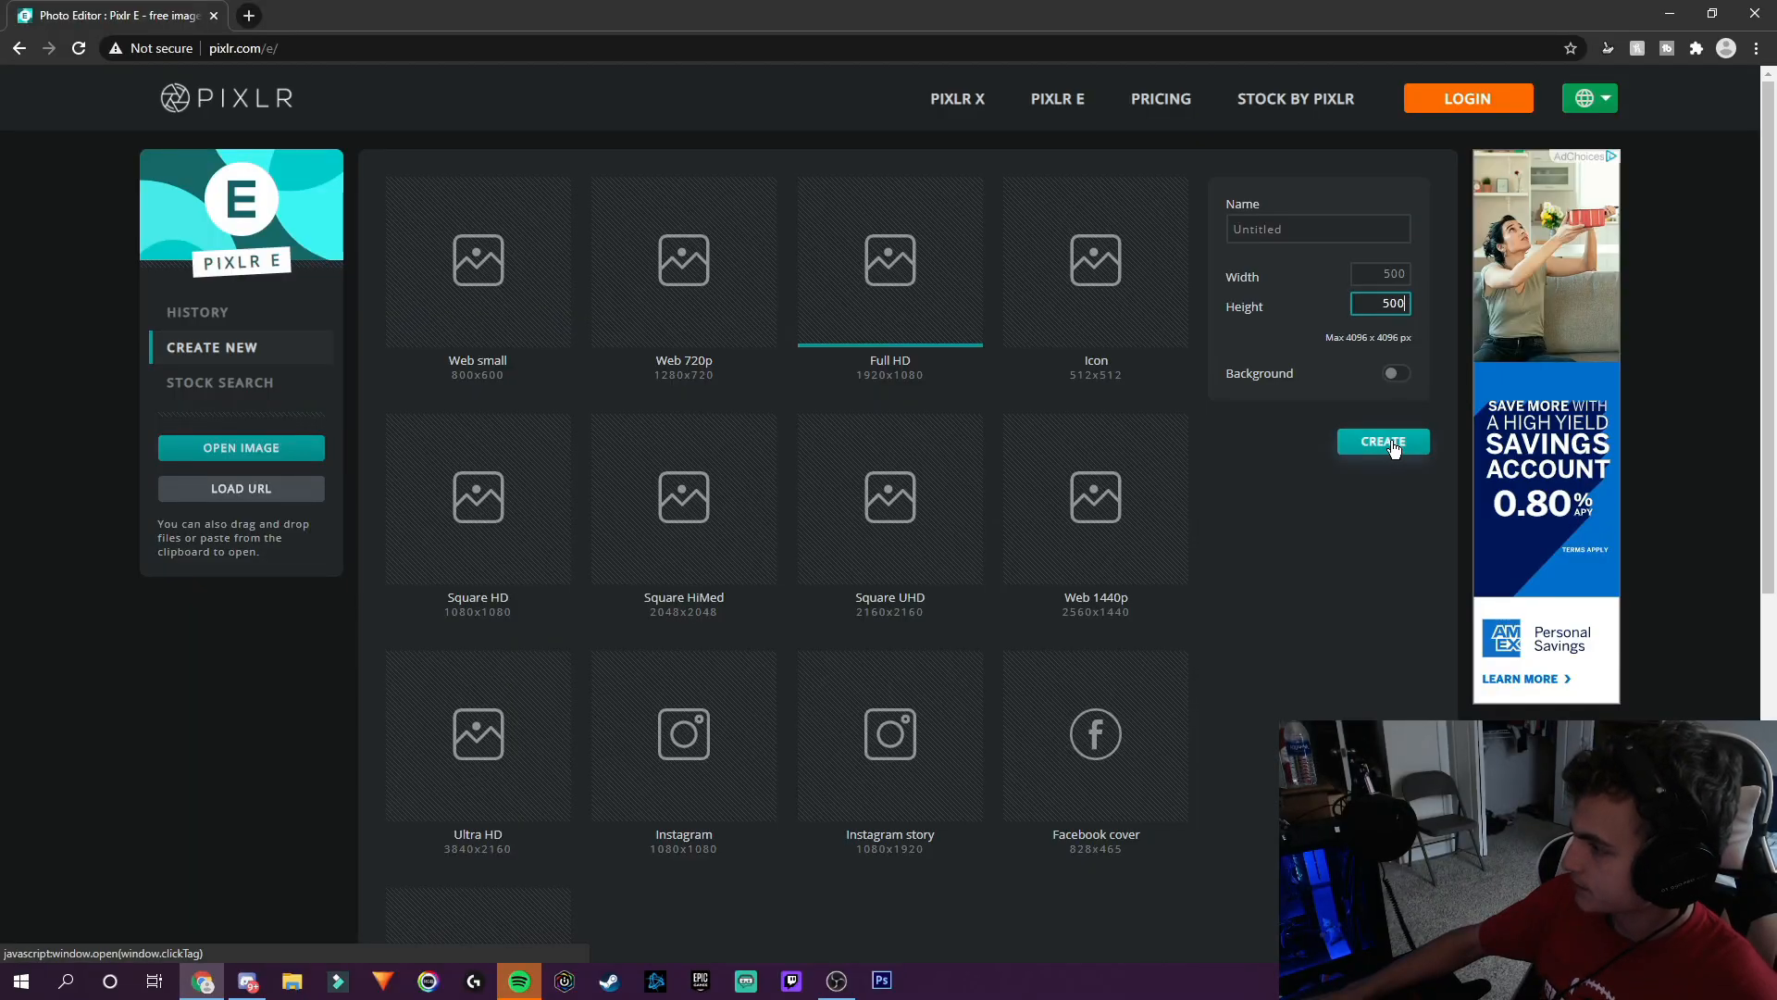
left_click(1394, 445)
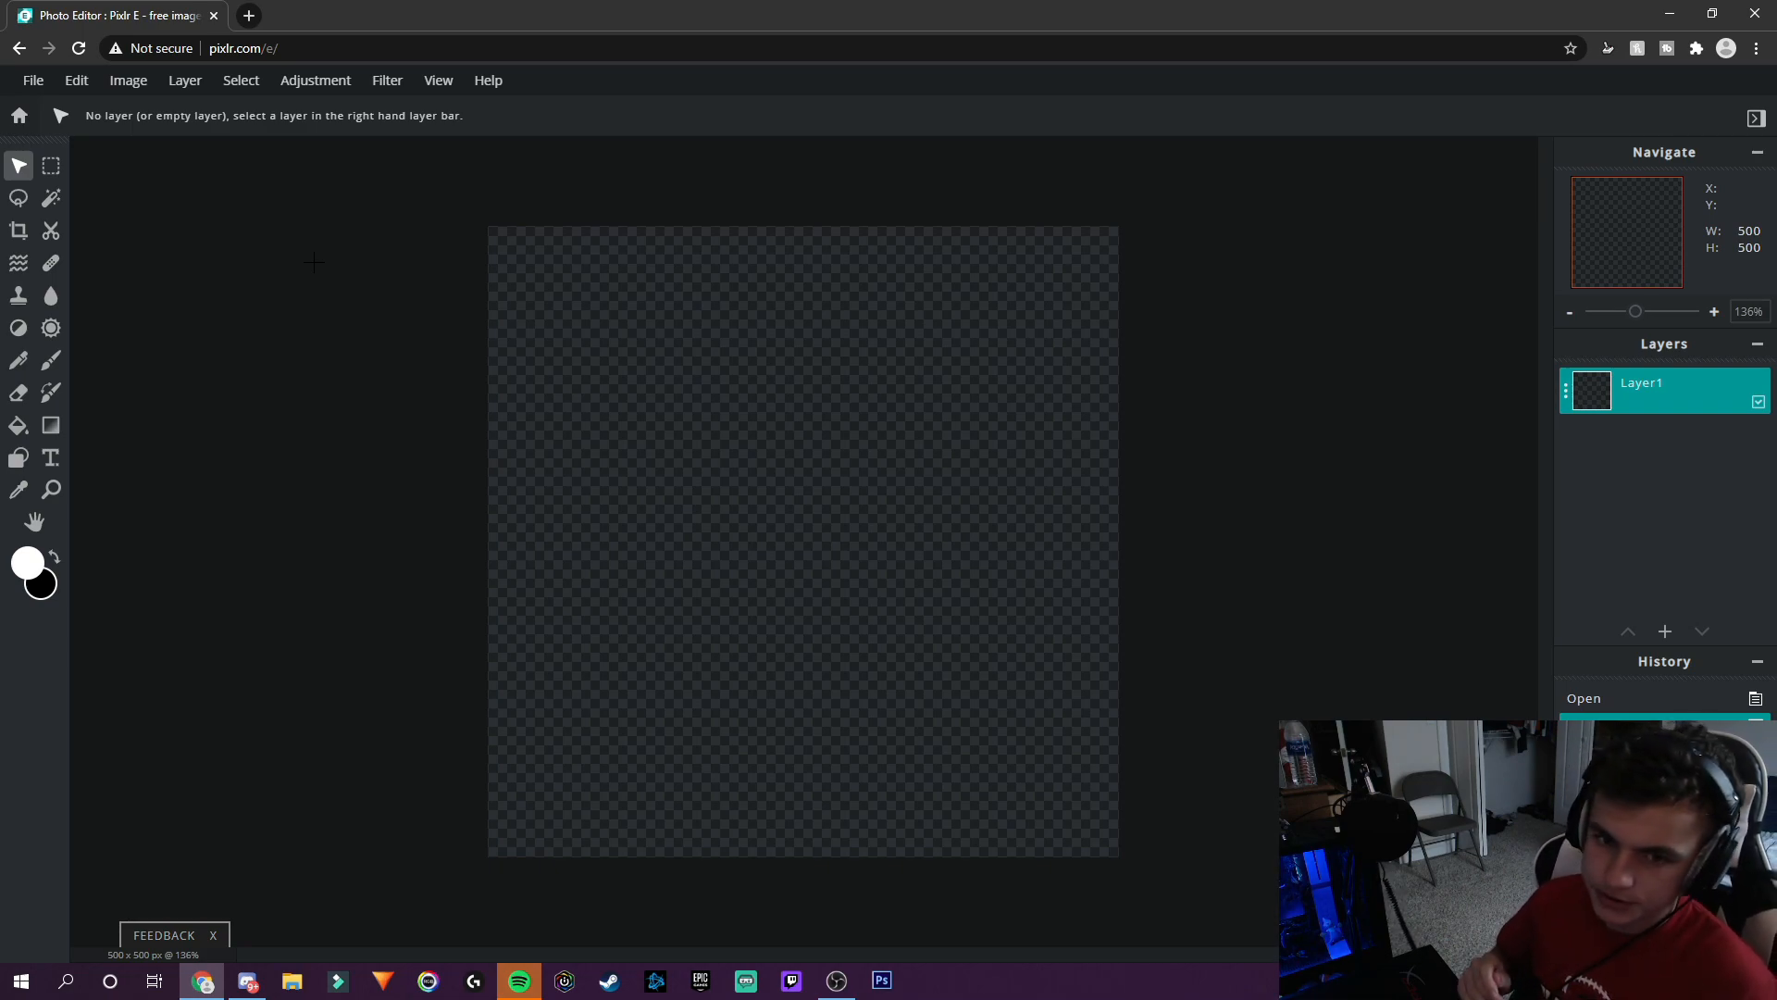
Search Google Images for "aura png fortnite" in a new browser tab.
left_click(248, 16)
left_click(242, 48)
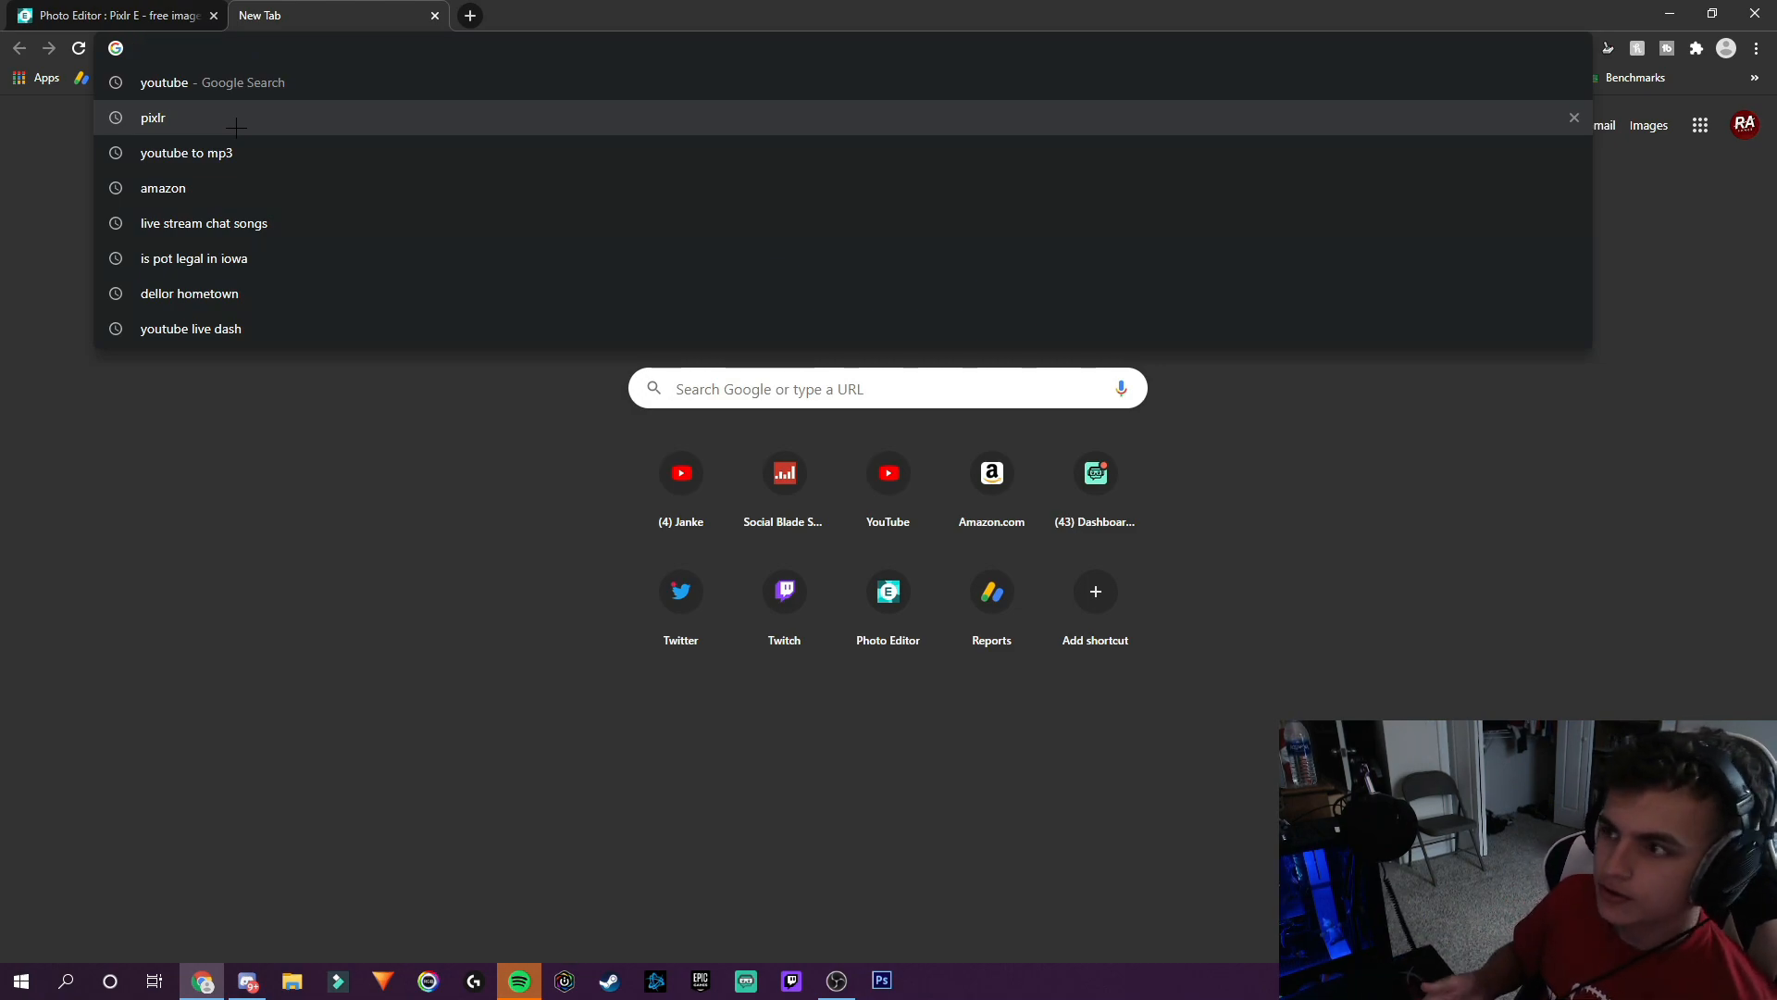
type("aura")
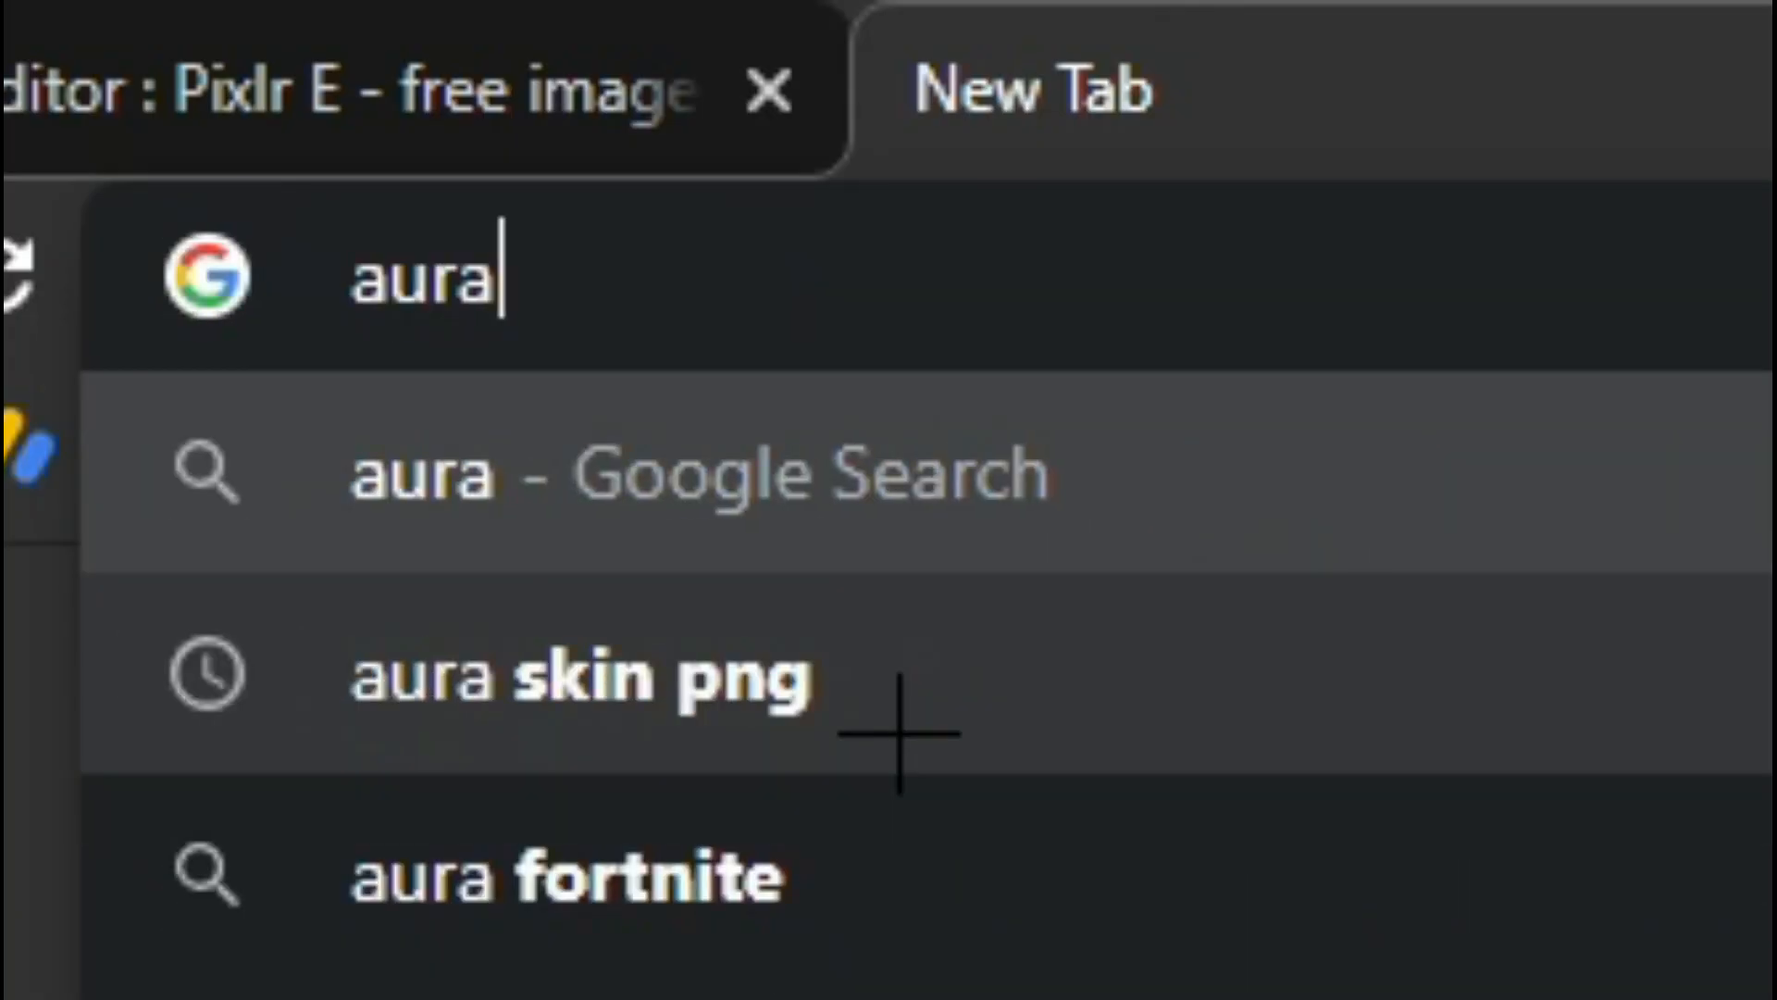
type(" png")
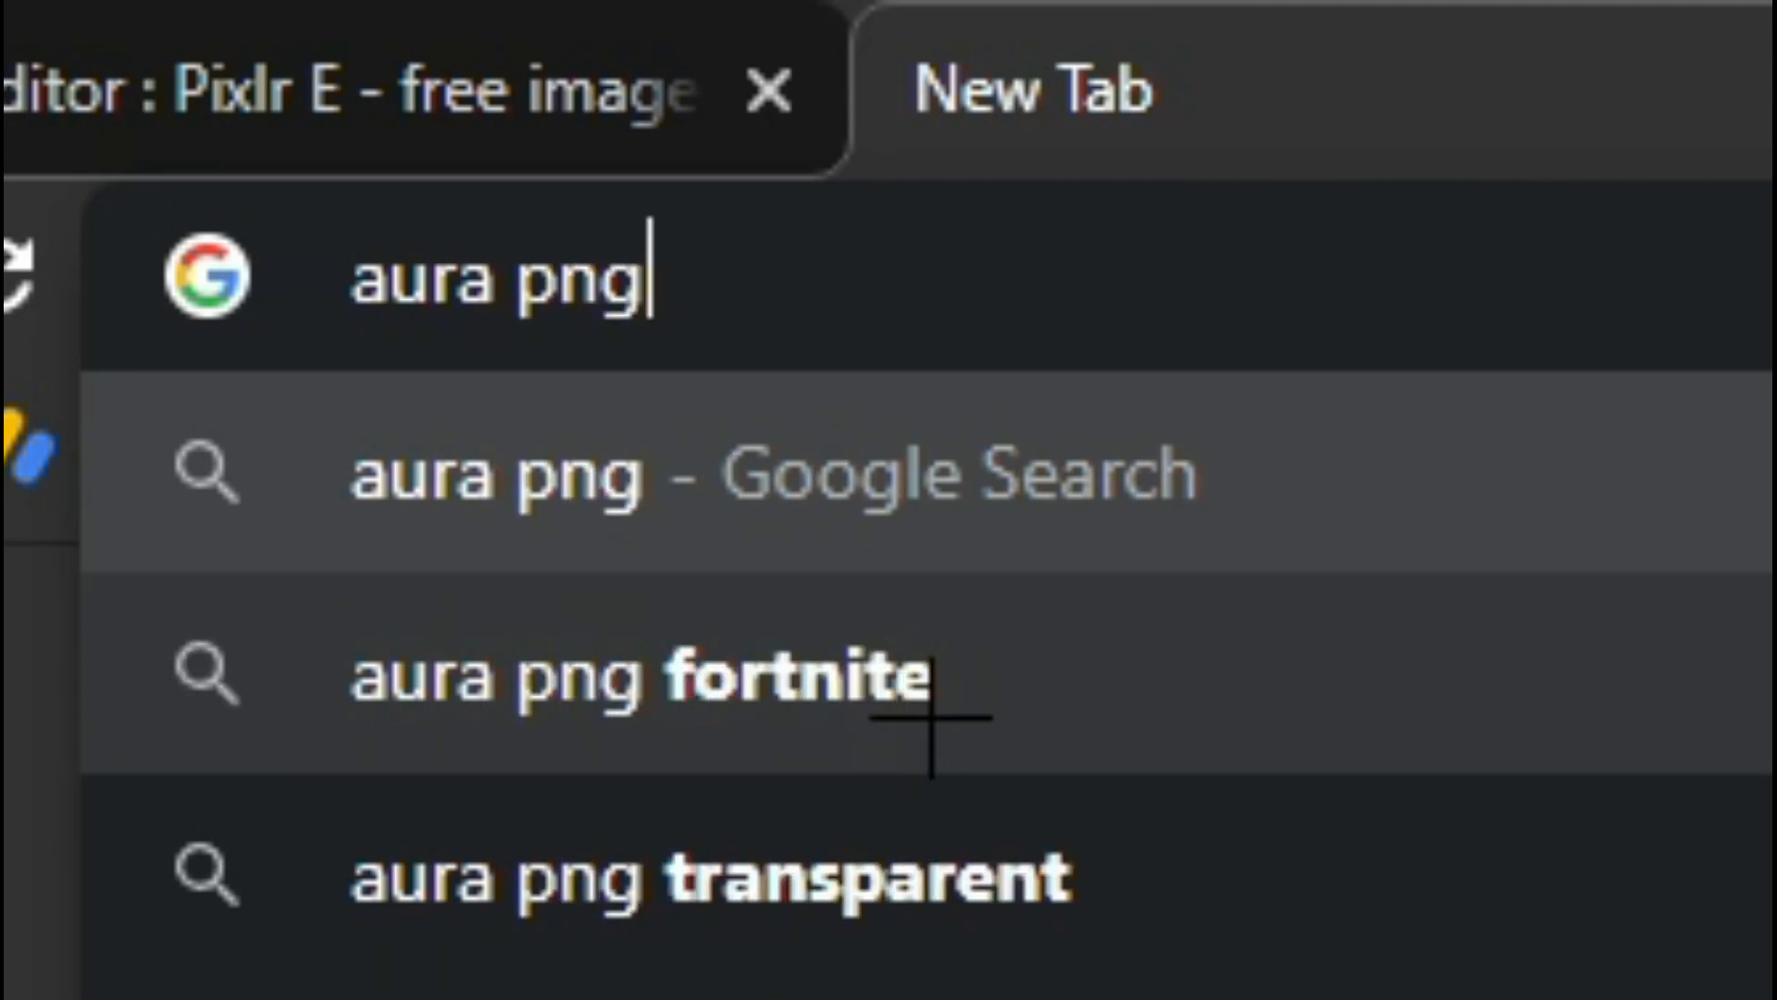
left_click(899, 732)
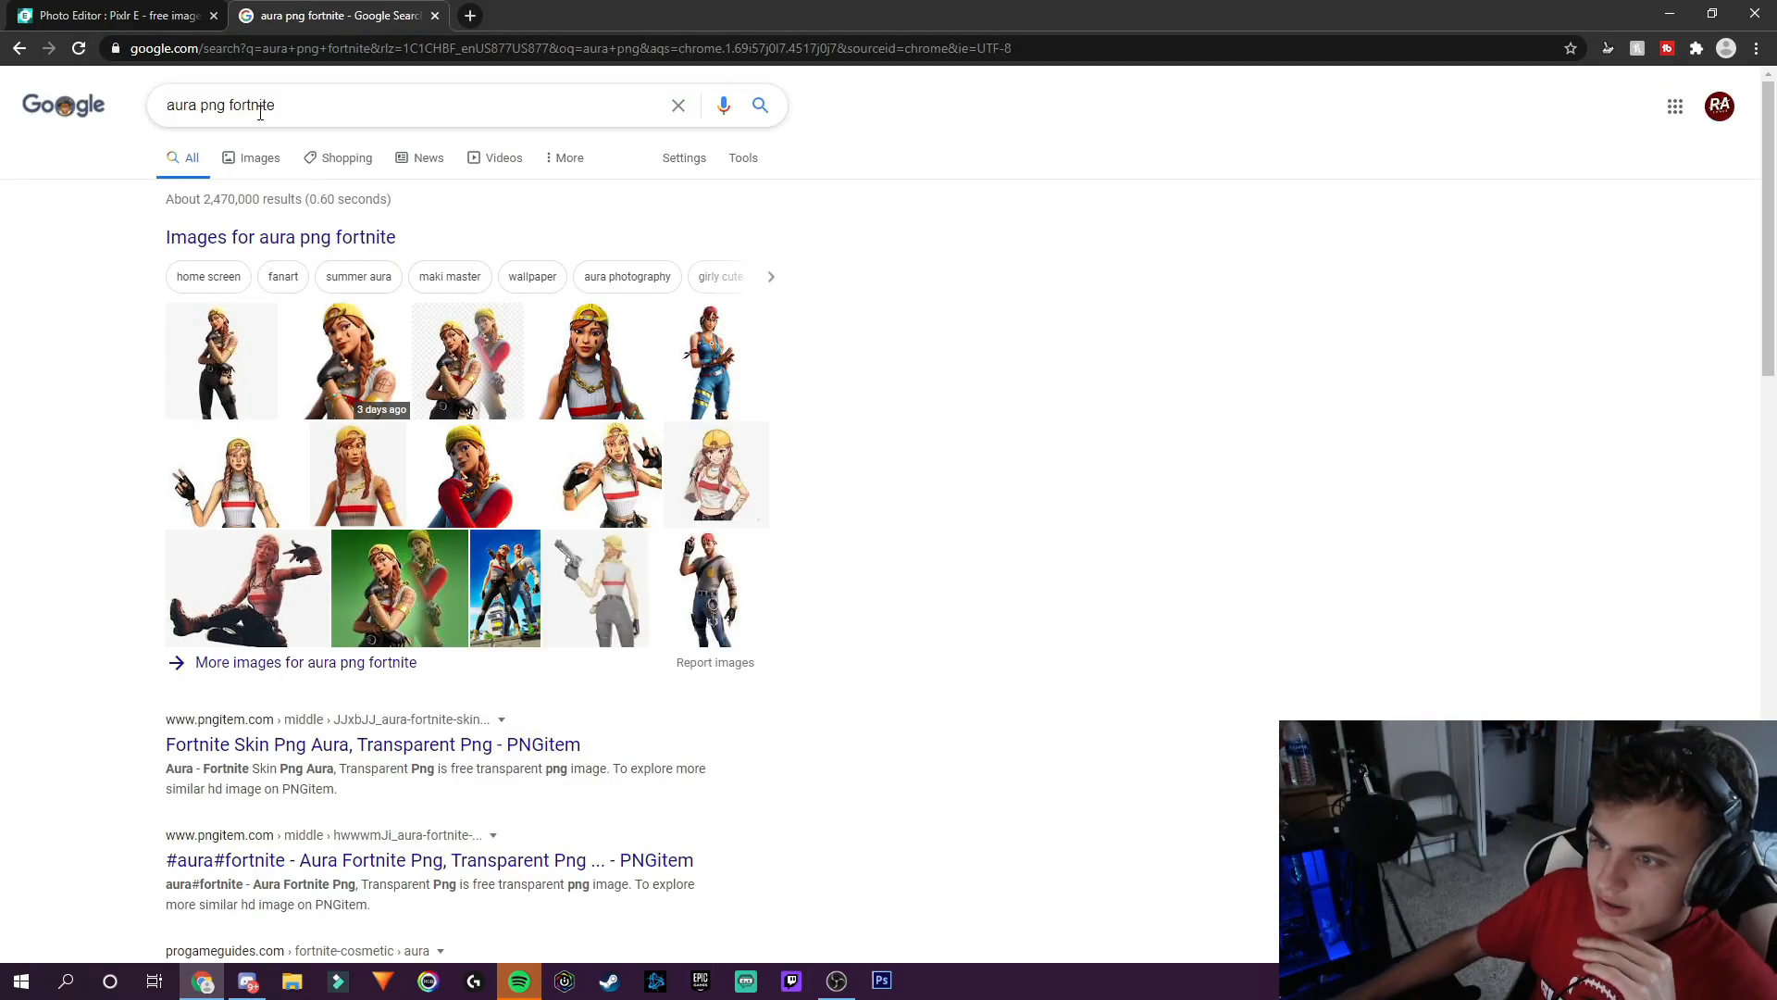
left_click(250, 159)
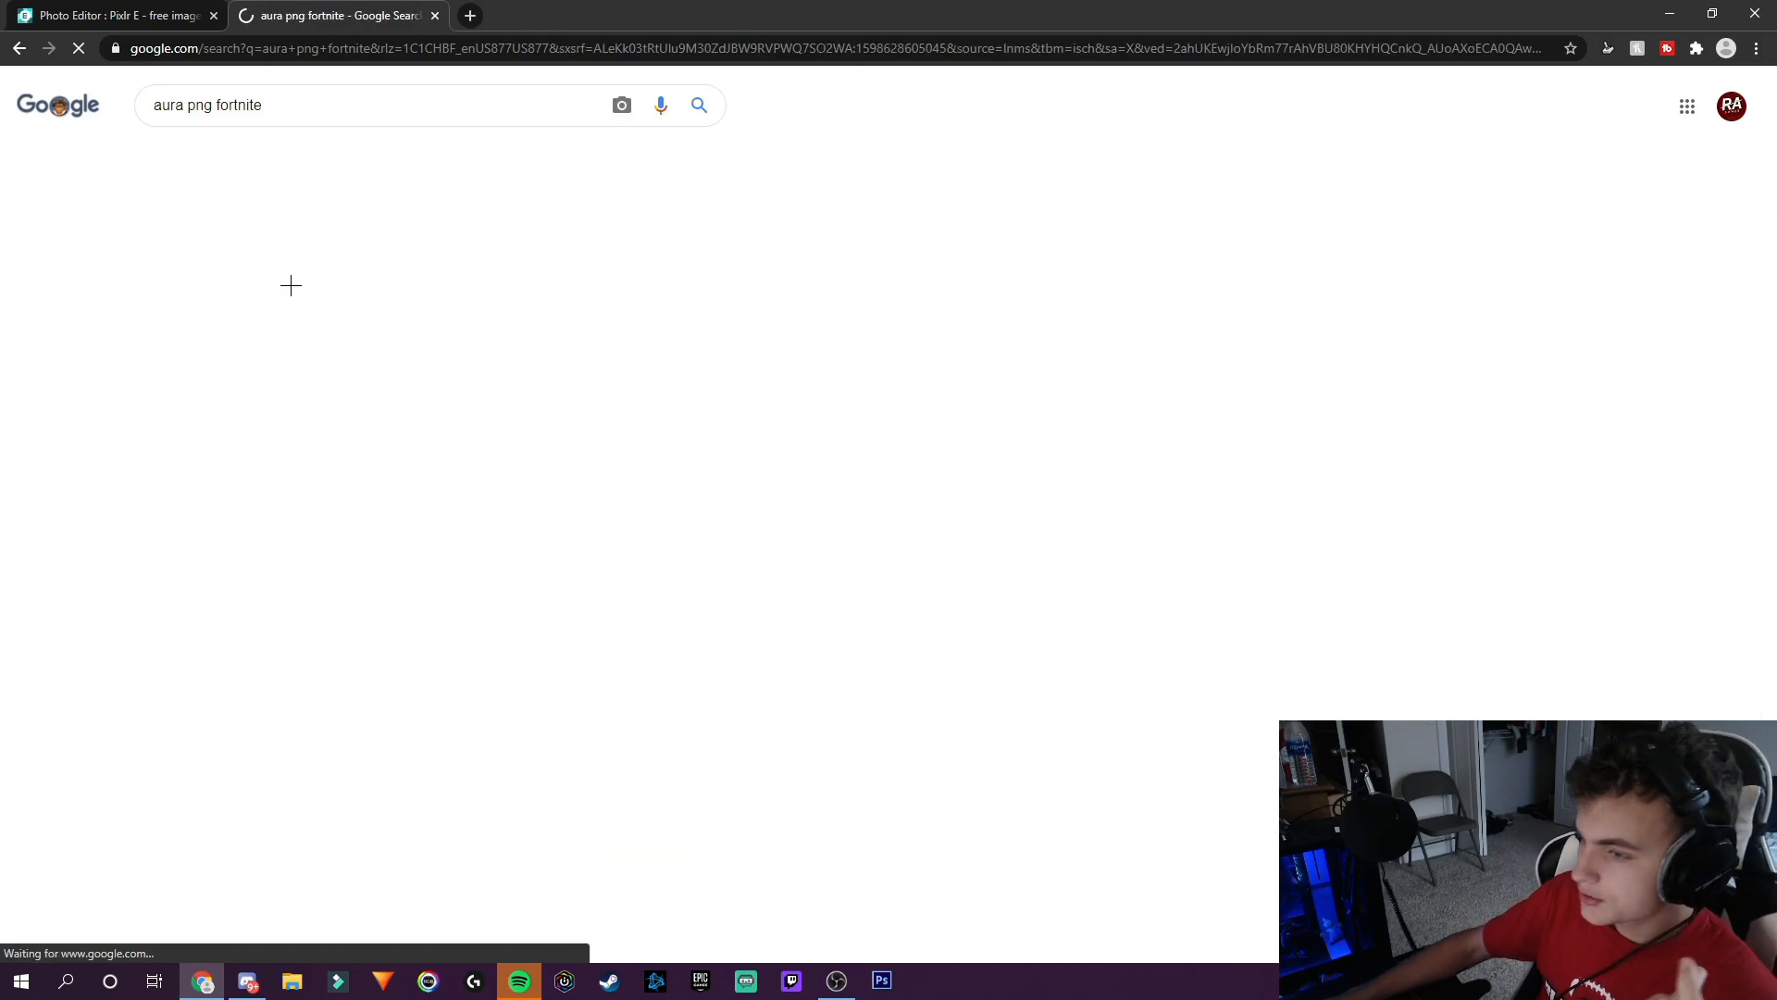
Preview the fnbr.co Aura outfit picture among the image results and copy its image address.
left_click(446, 335)
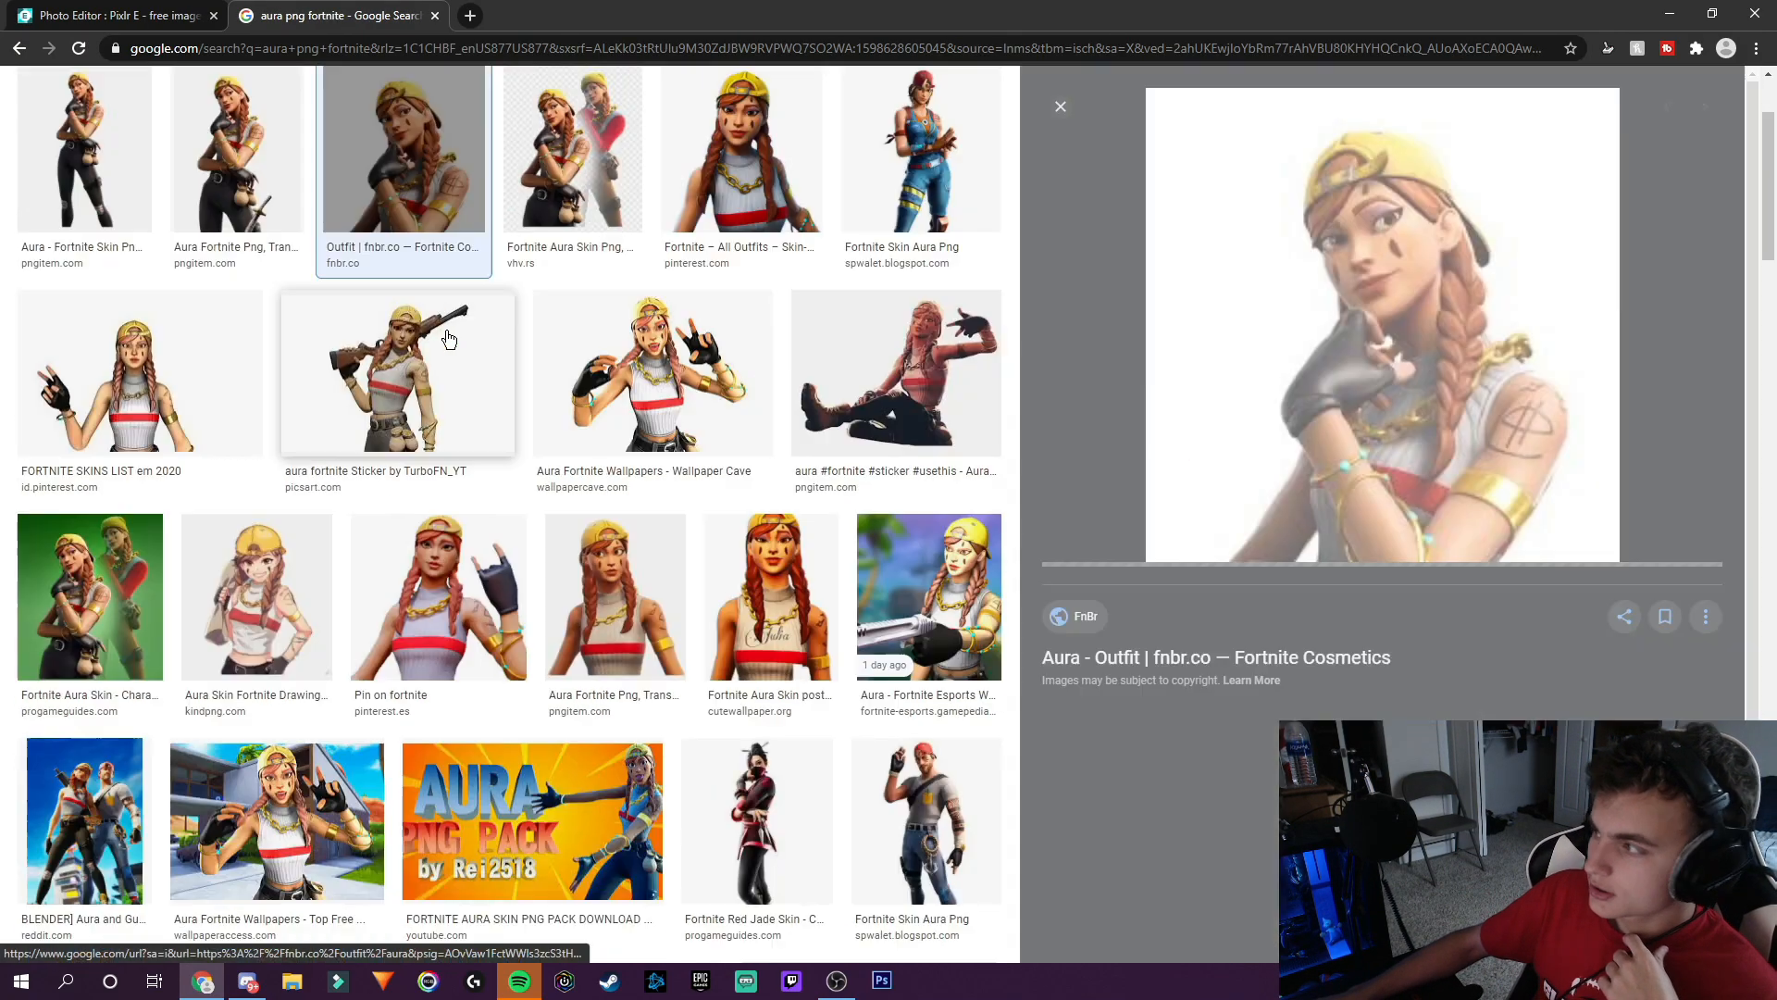
left_click(1060, 107)
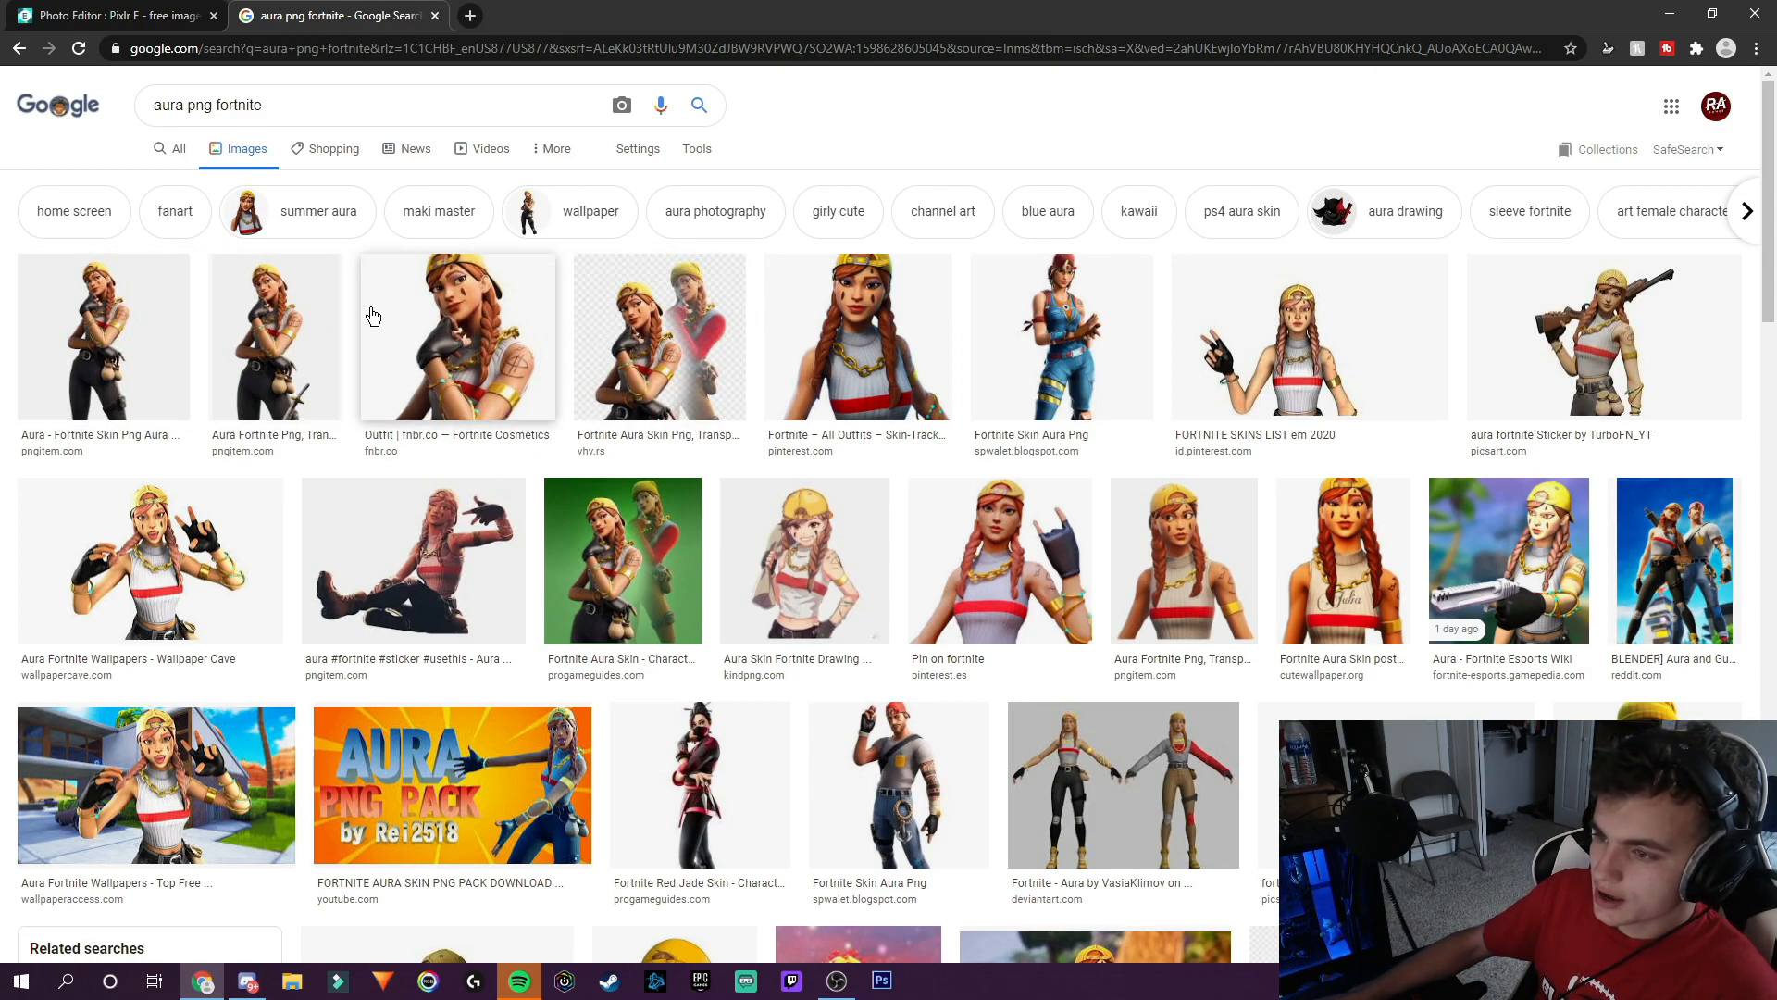
left_click(428, 319)
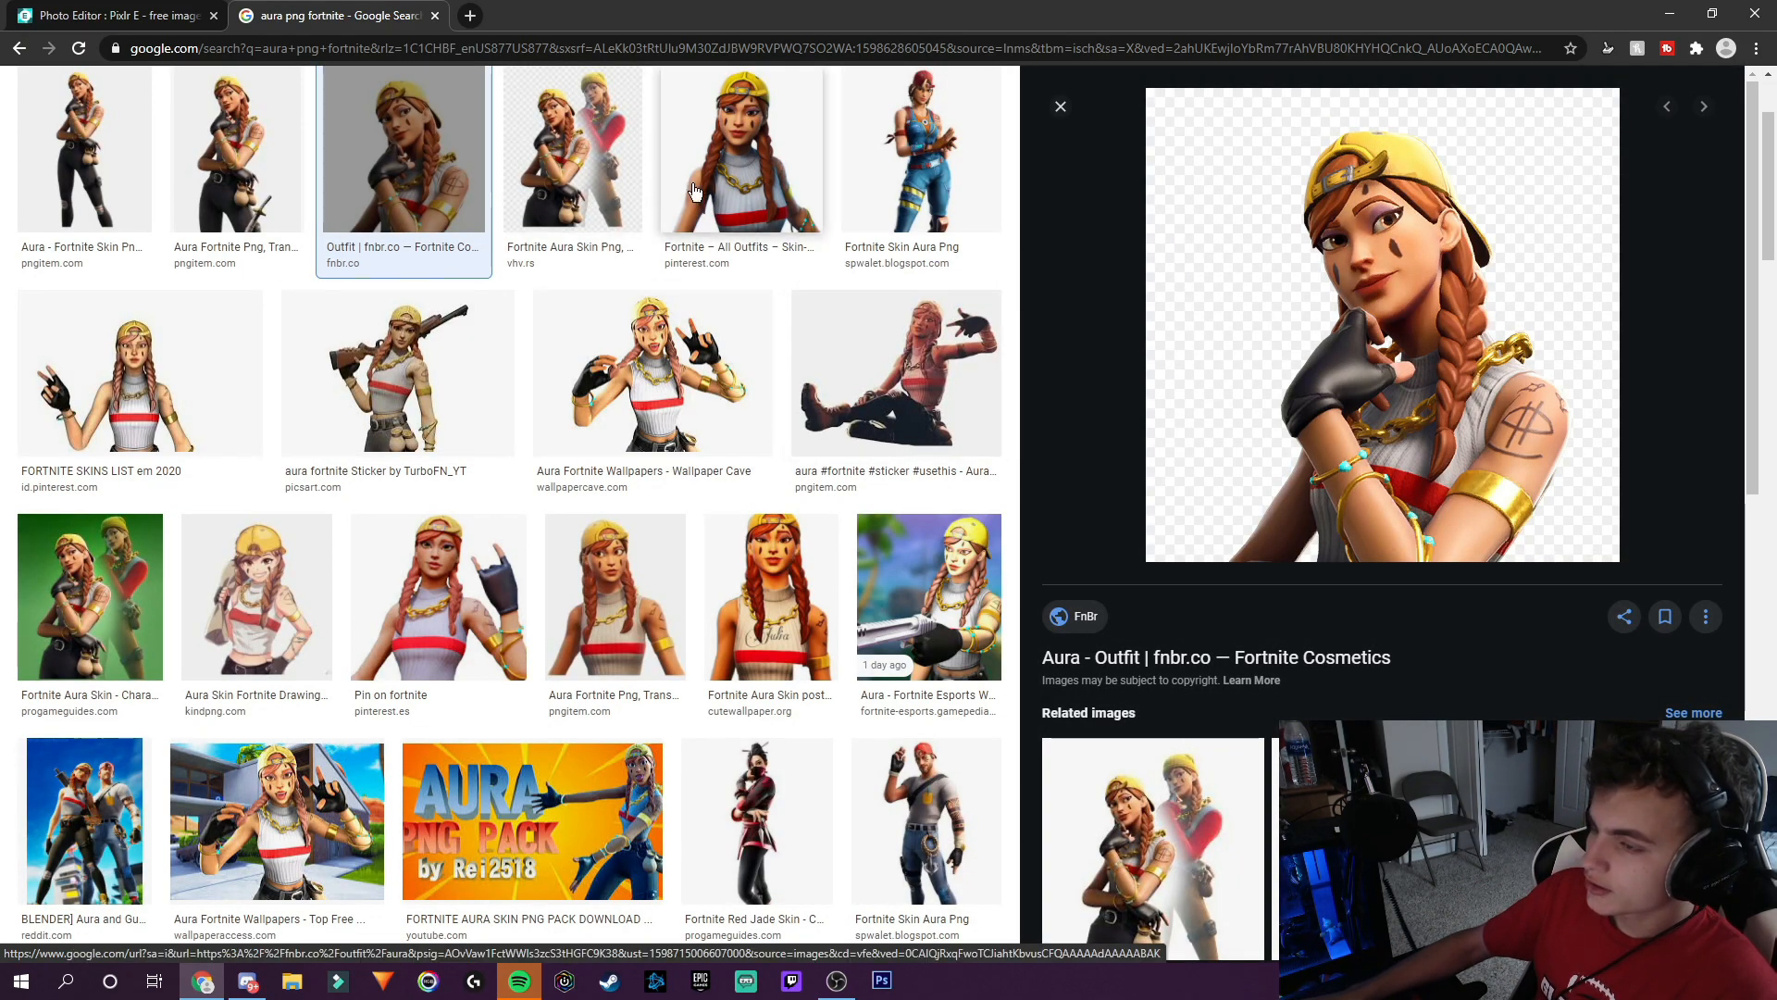
left_click(1061, 106)
scroll(843, 274, "up", 2)
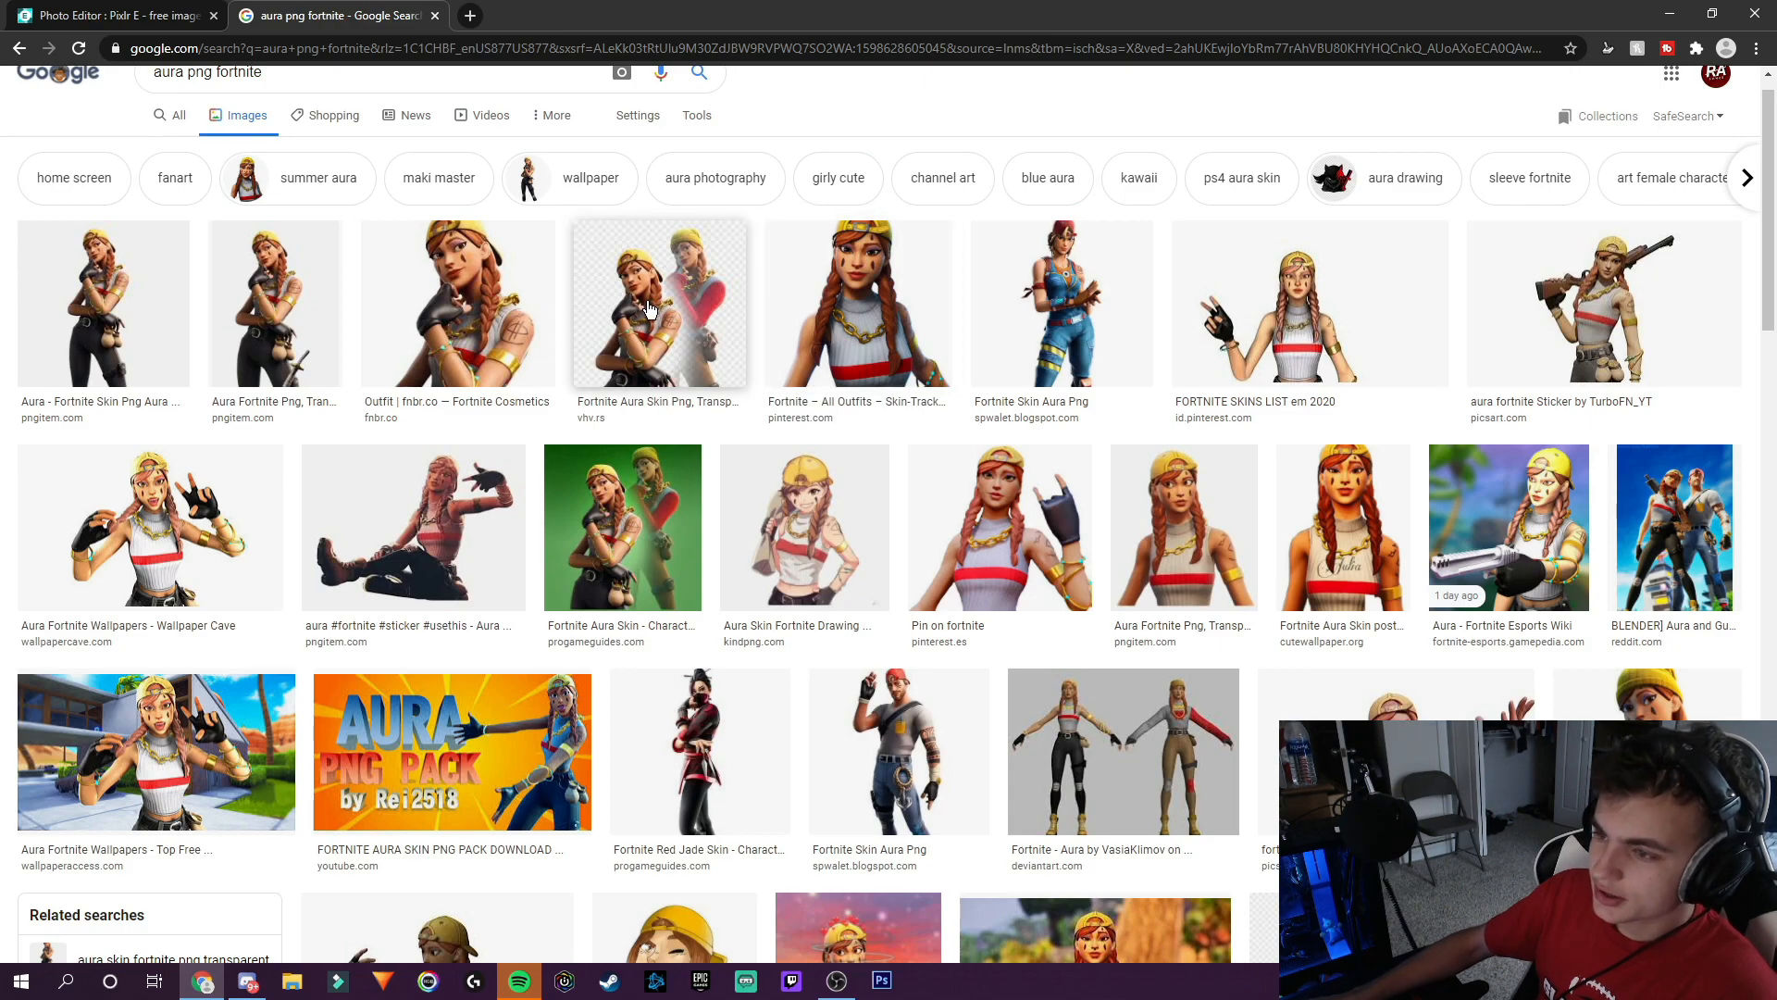
left_click(439, 276)
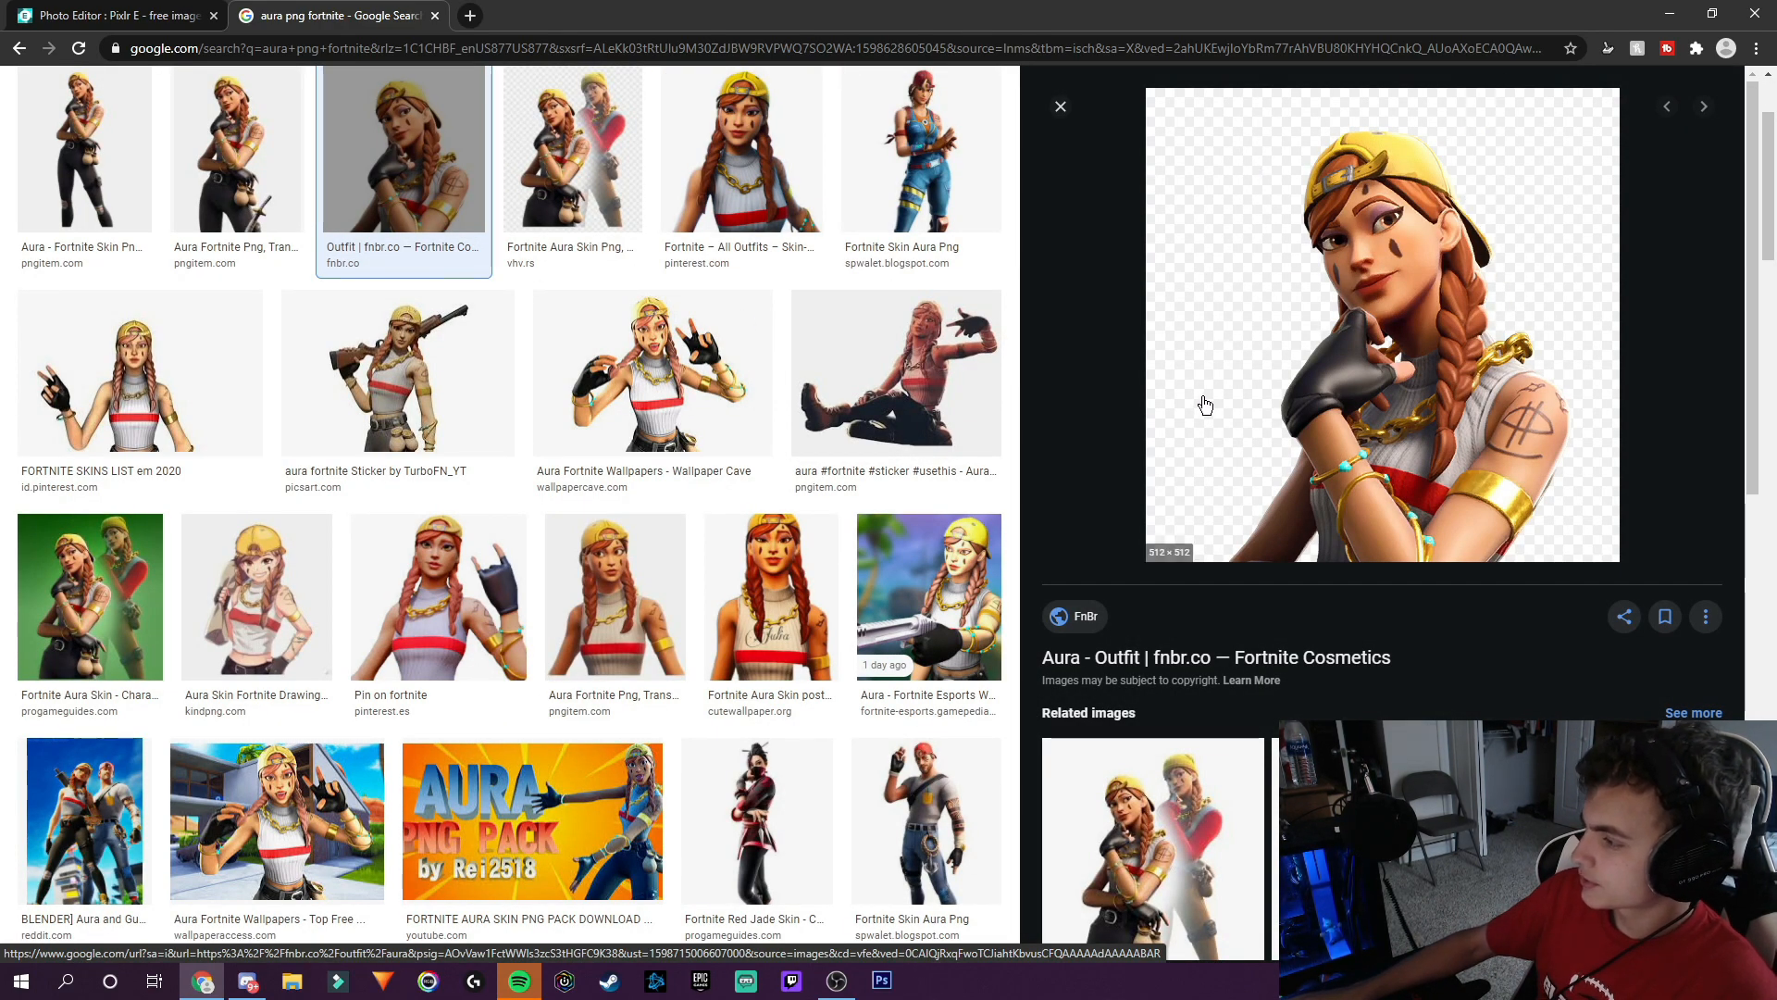
right_click(1228, 322)
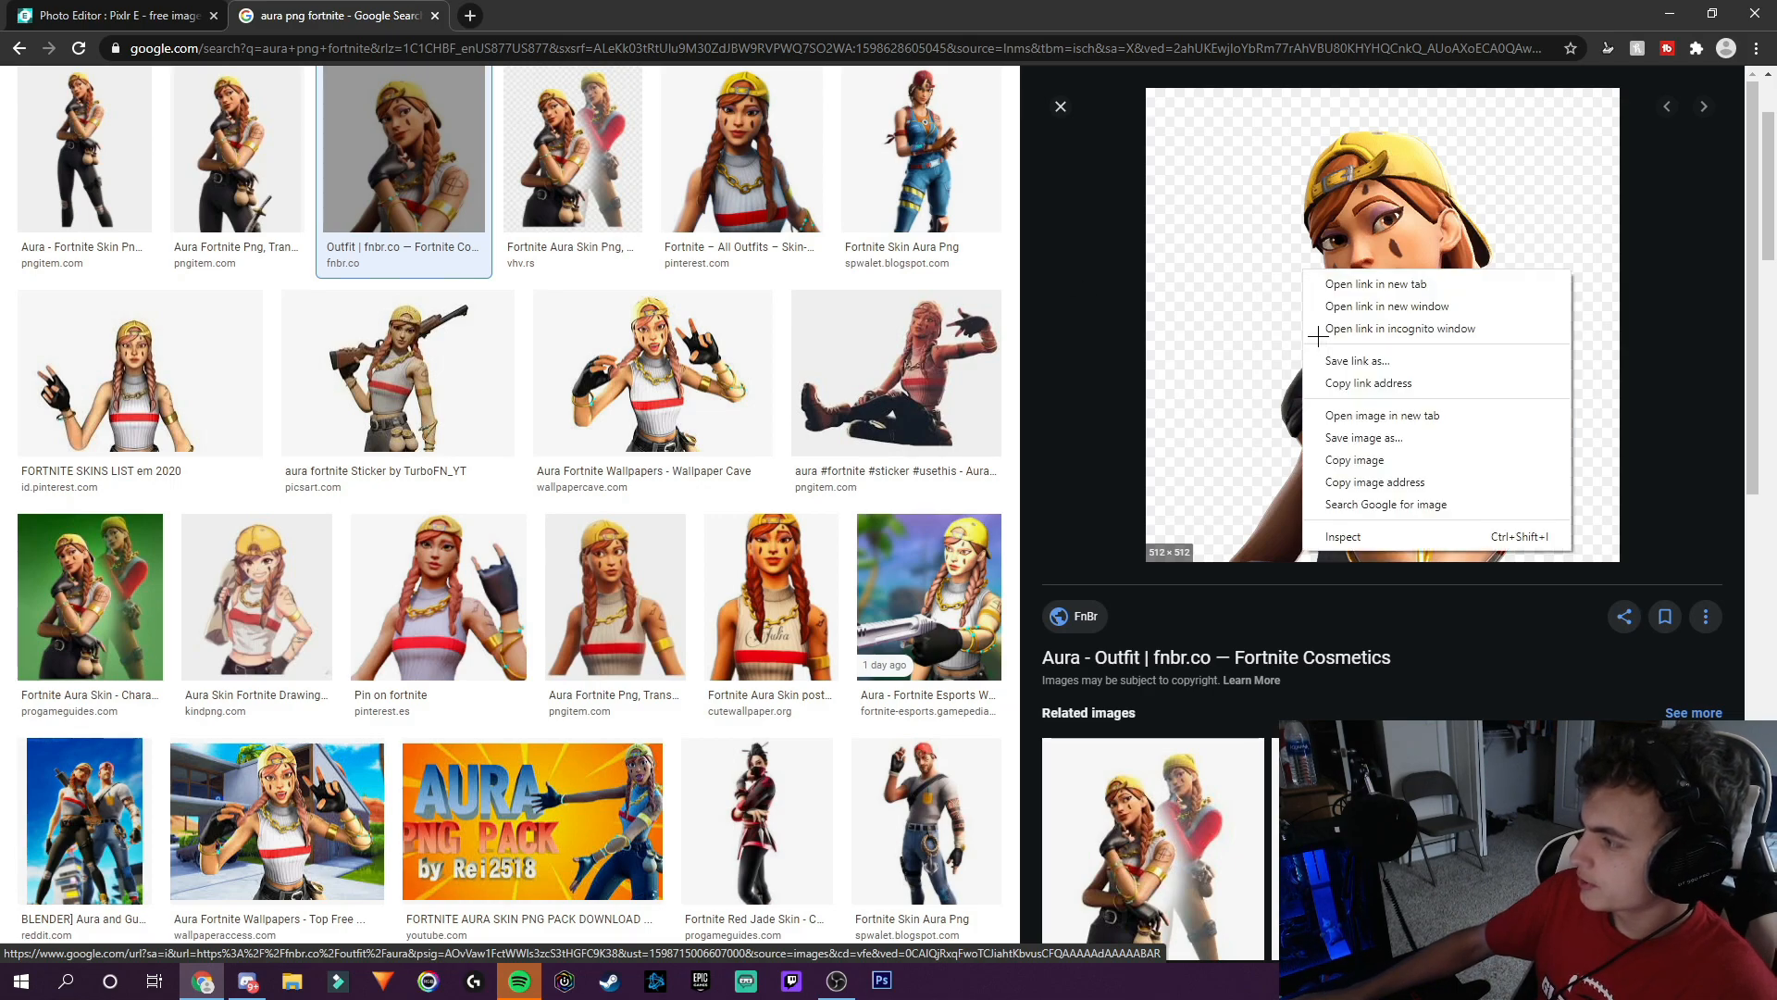
right_click(1380, 244)
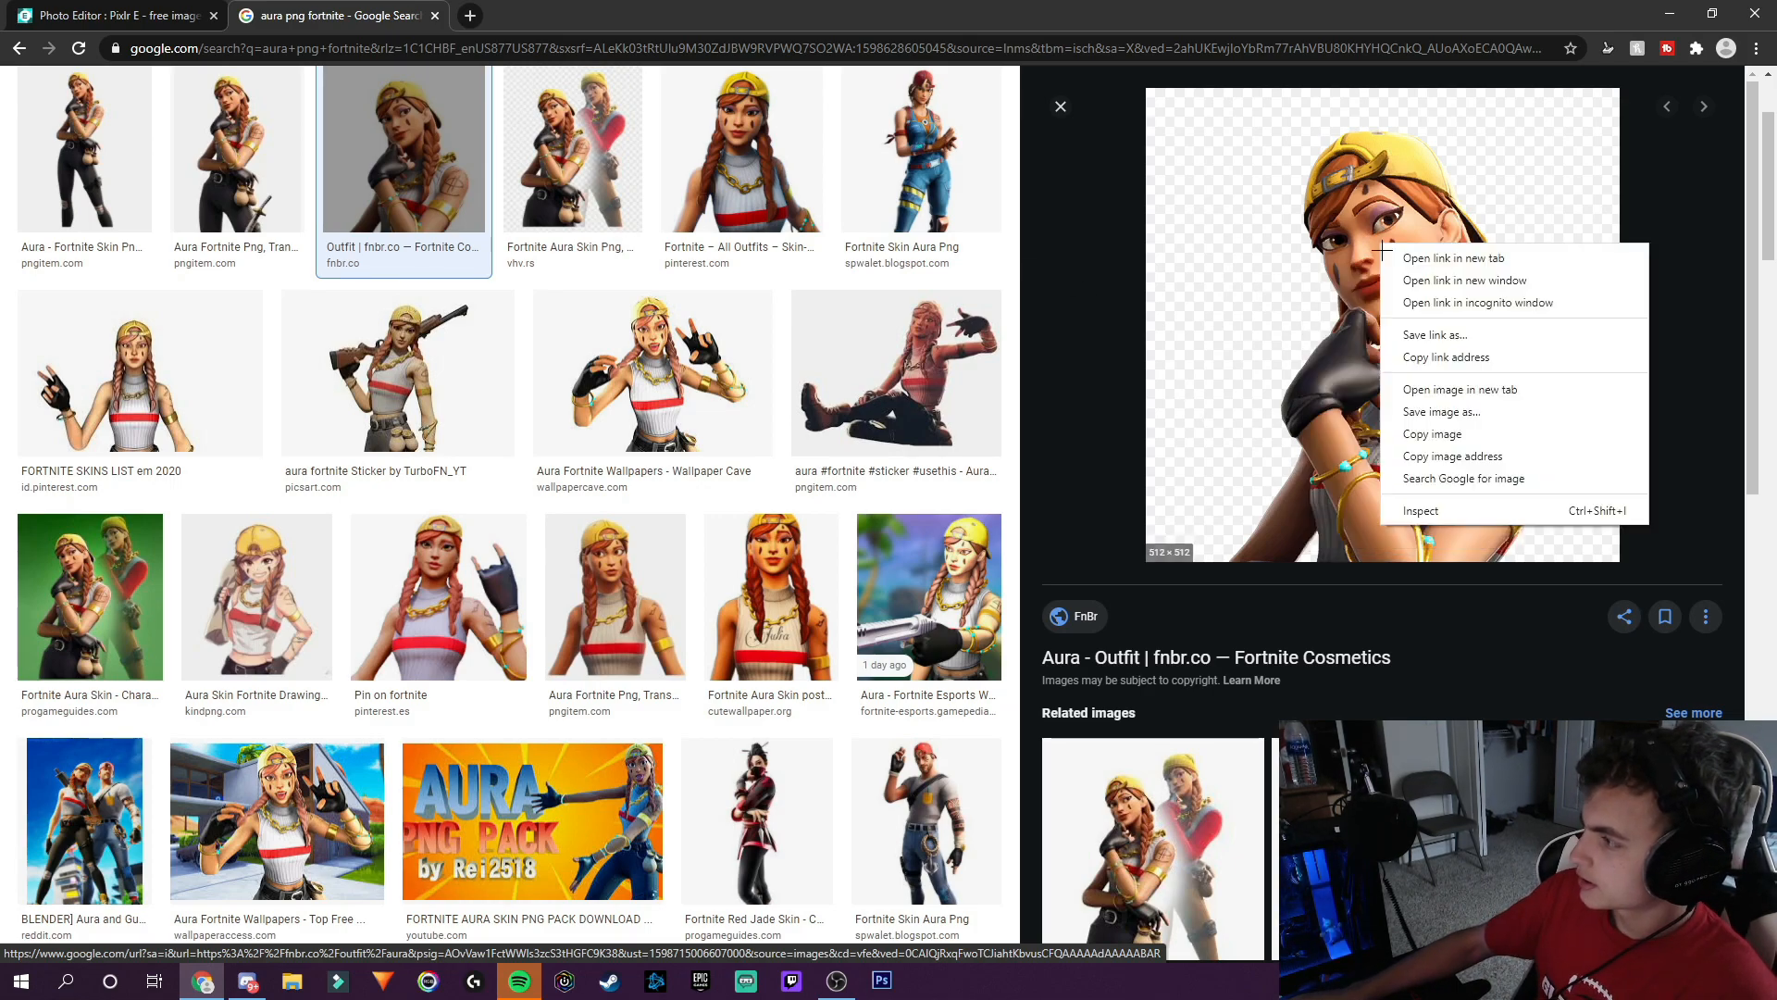
left_click(1473, 456)
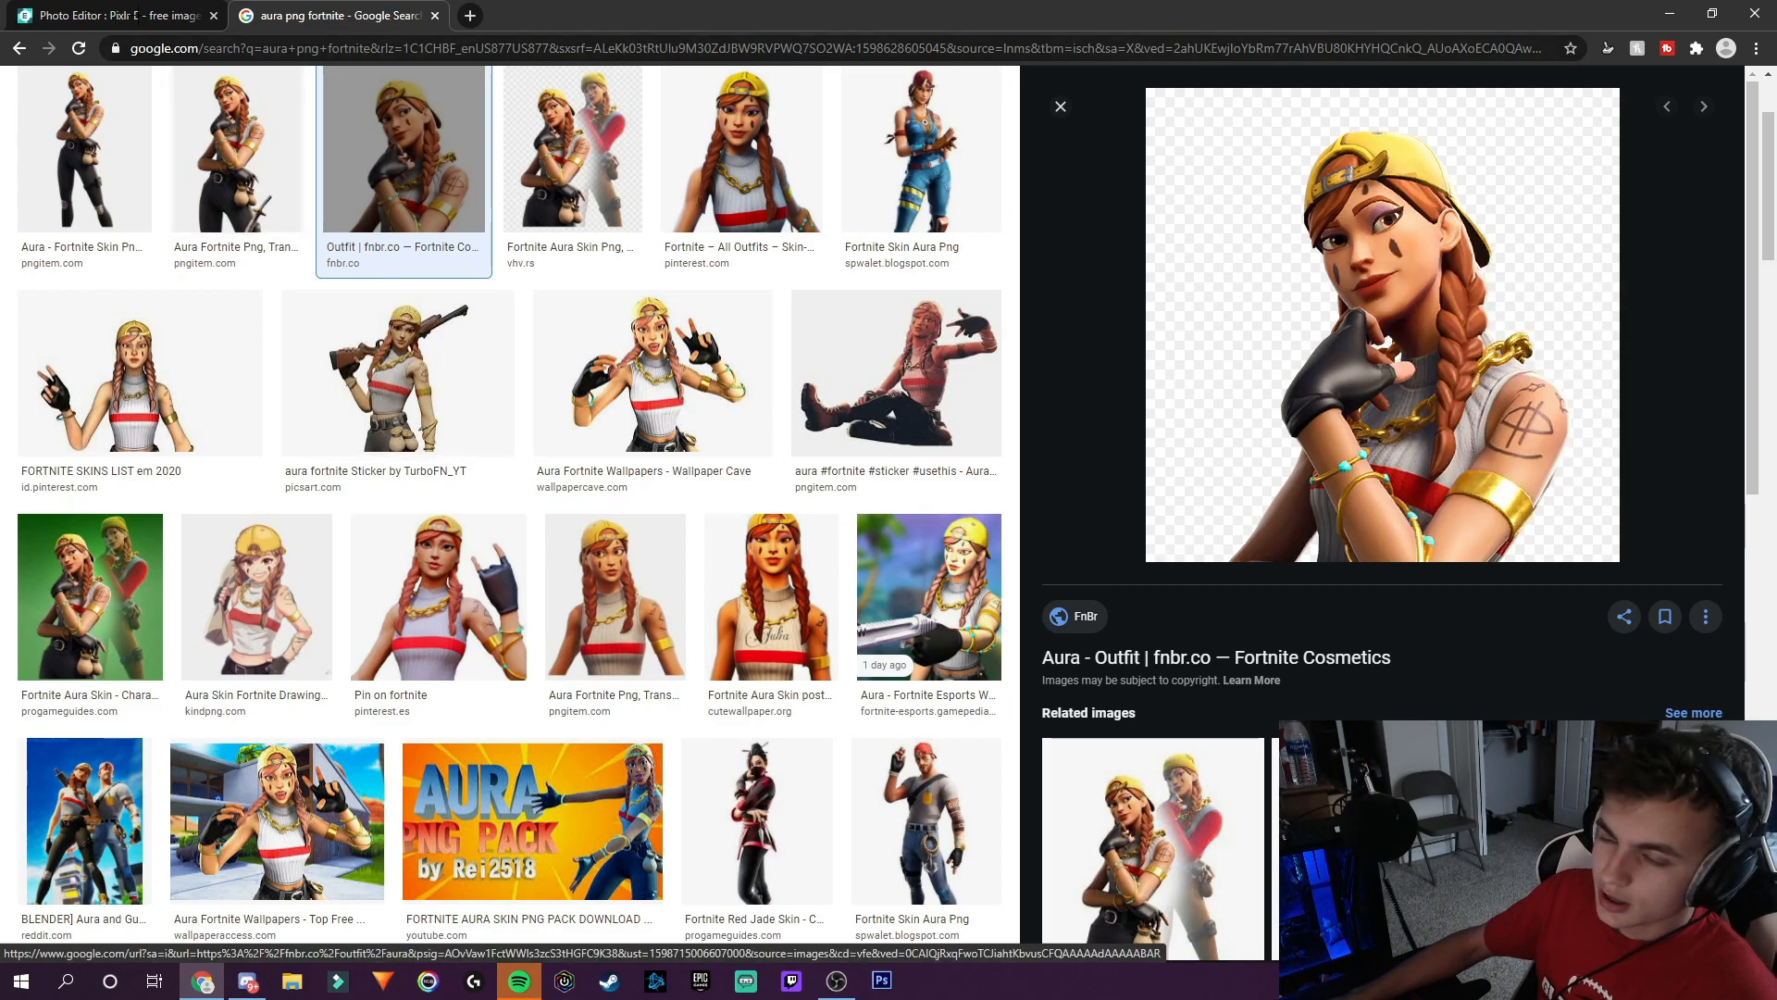
Return to Pixlr E and add the copied image address to the canvas as a URL layer.
left_click(139, 15)
left_click(187, 88)
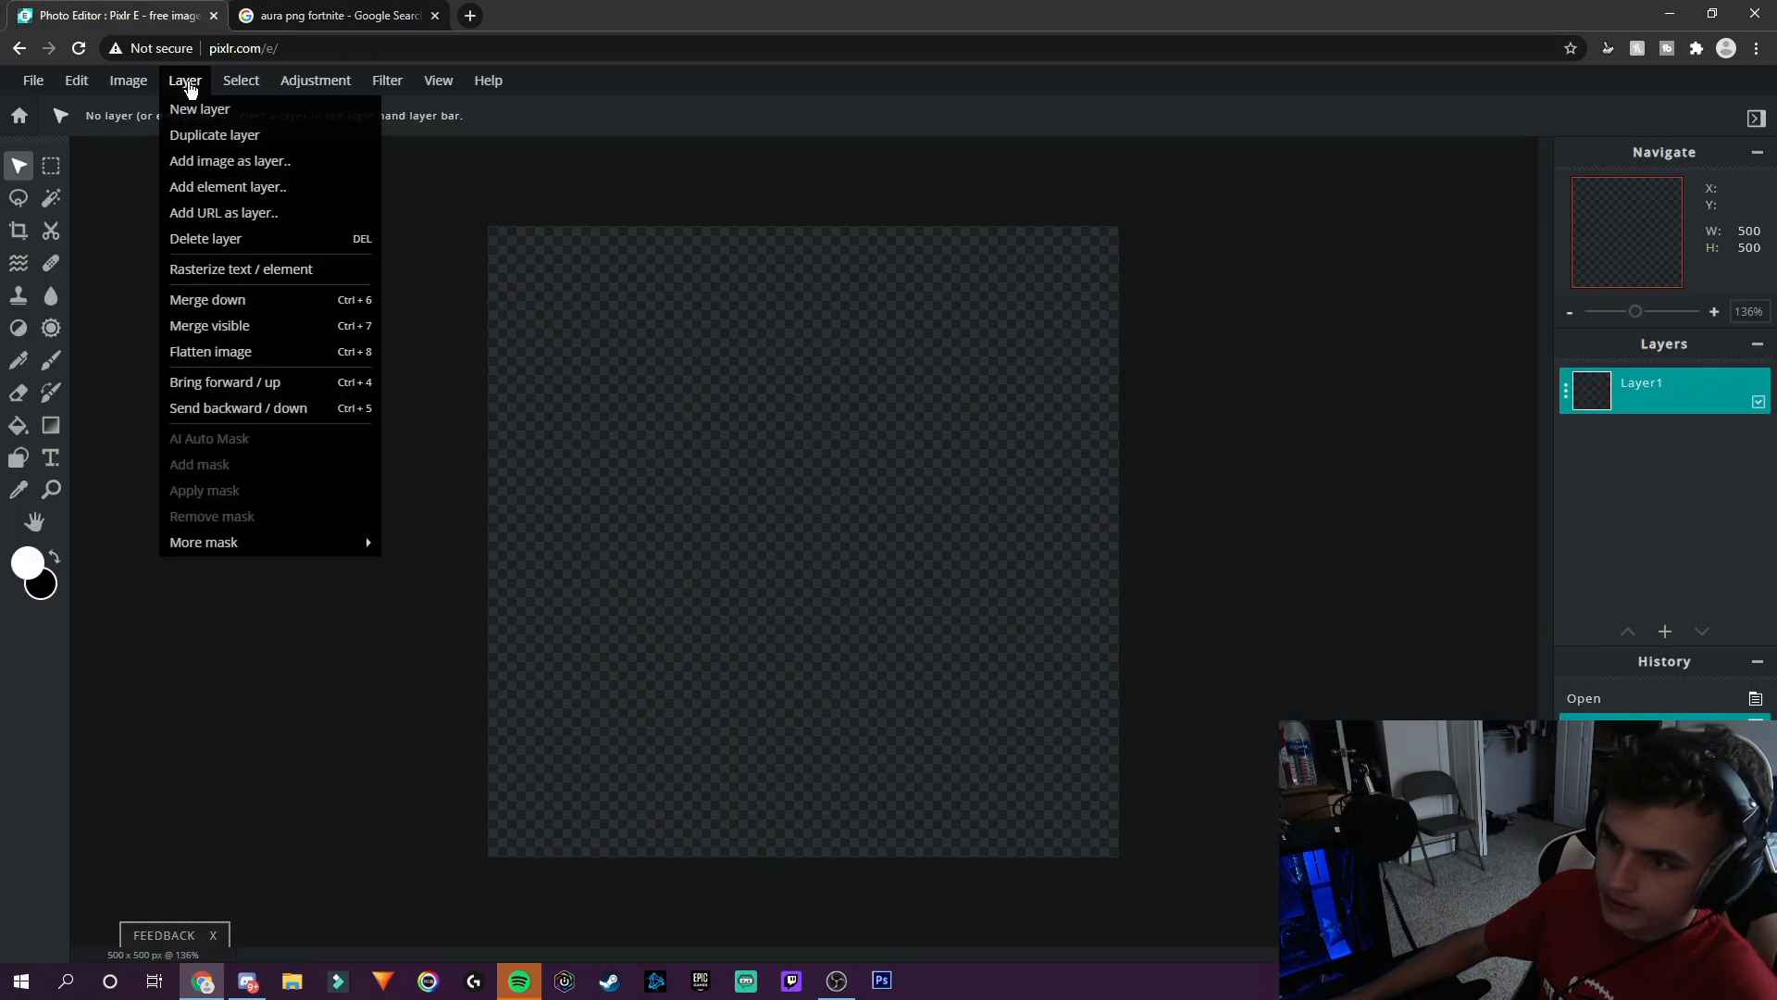
left_click(238, 216)
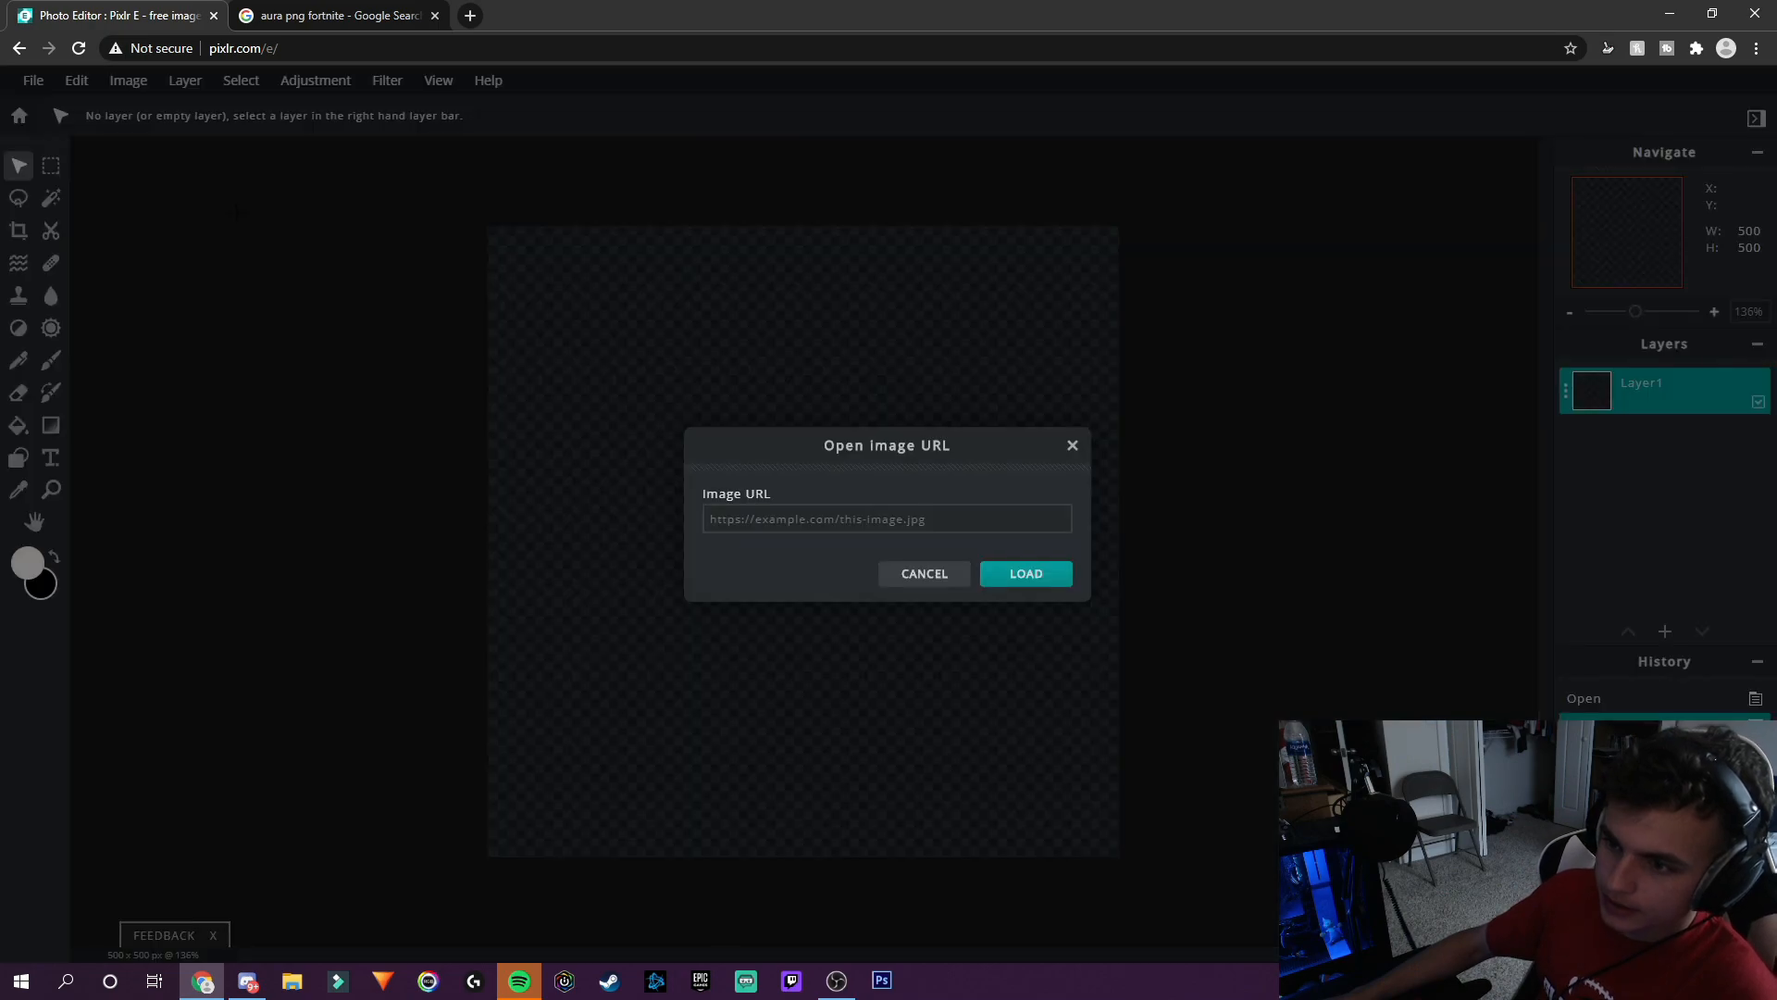
left_click(772, 524)
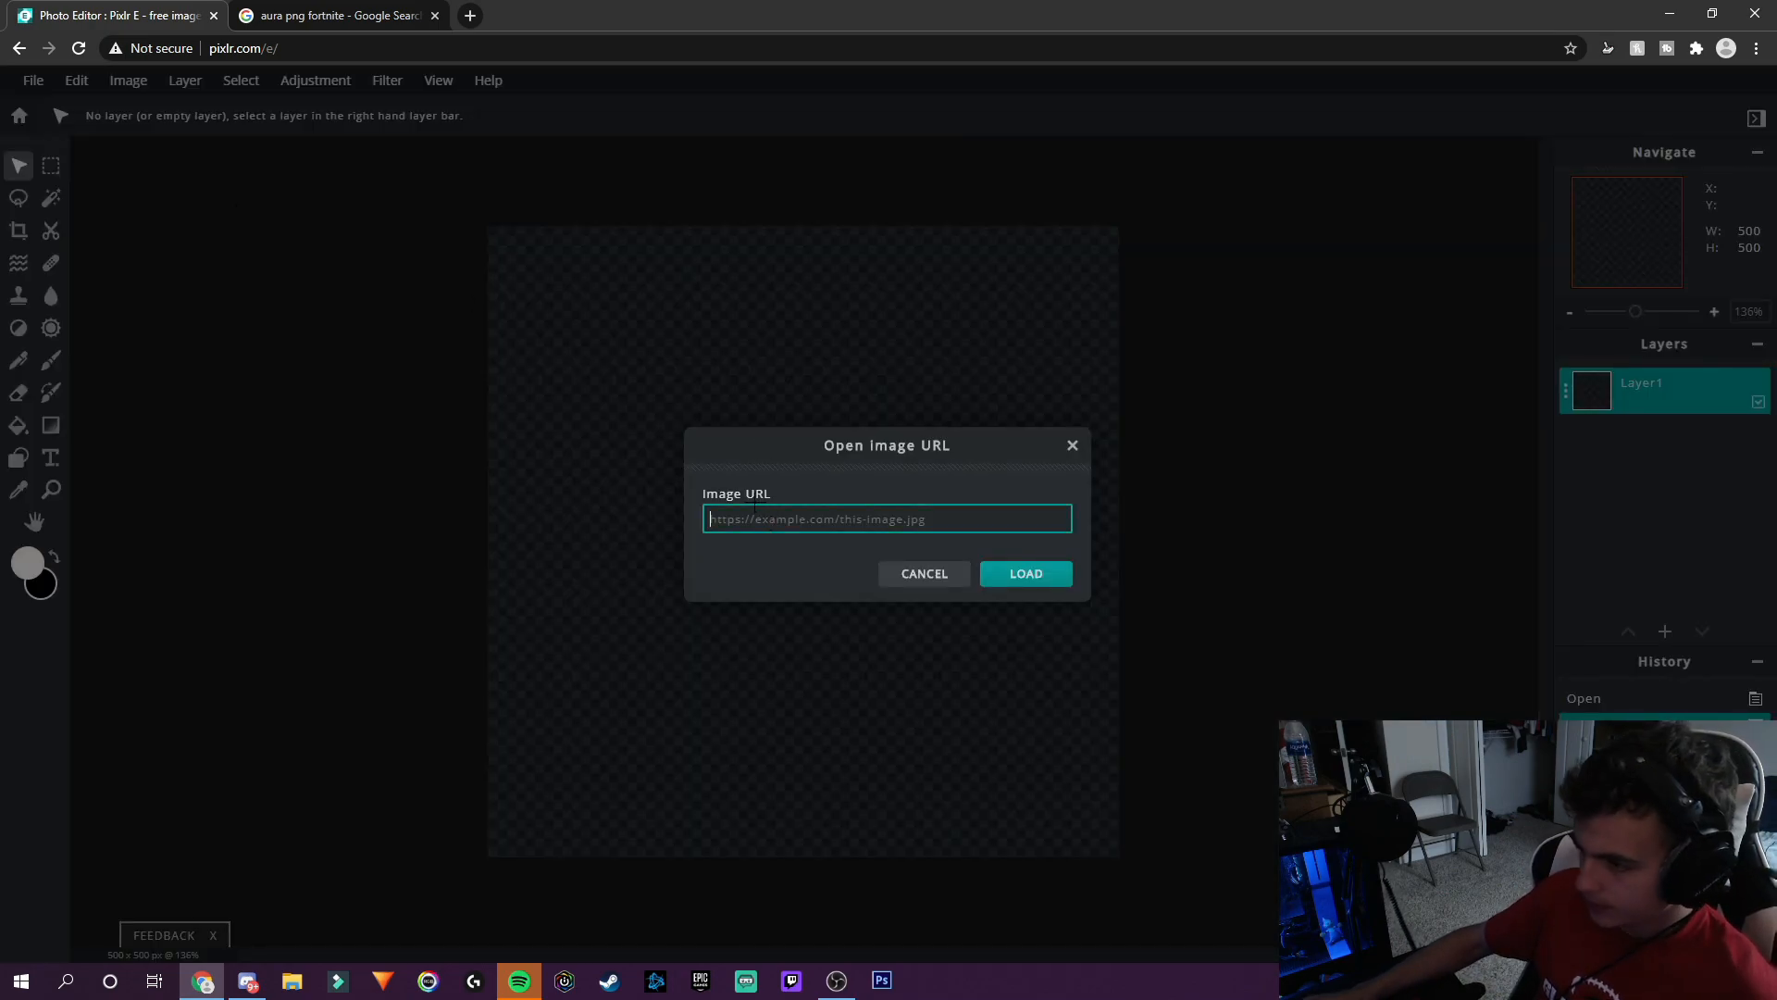
key("ctrl+v")
left_click(1010, 575)
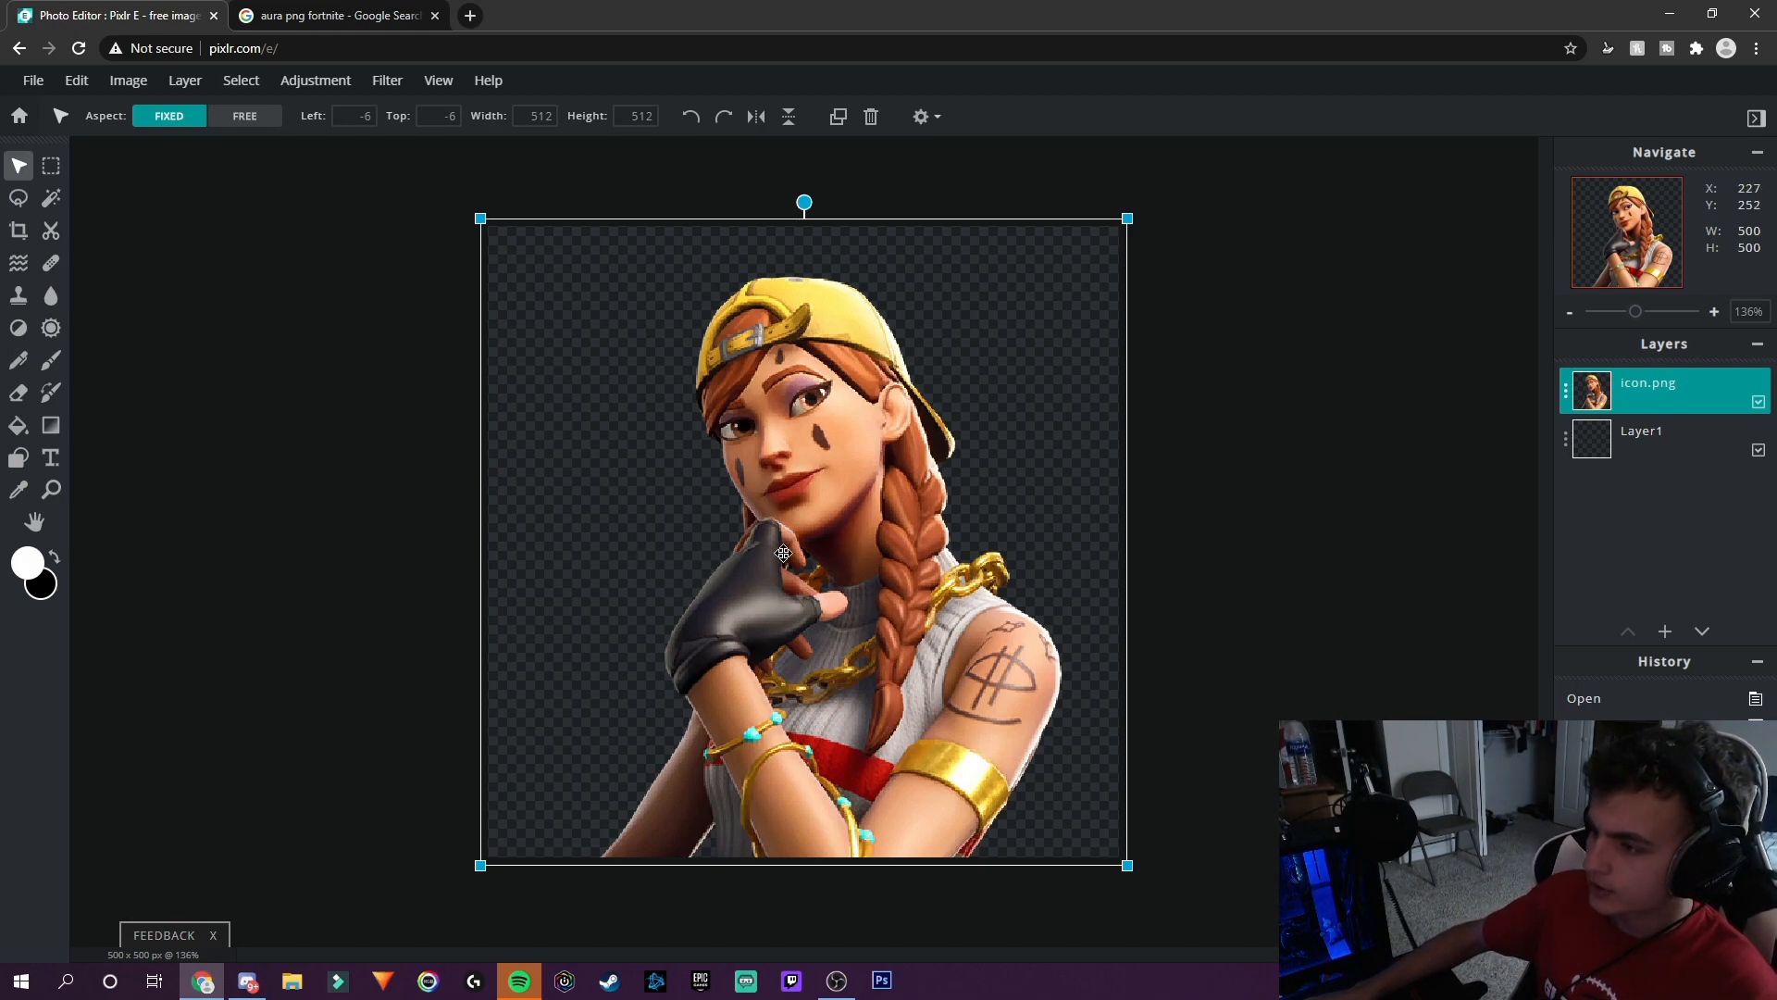
Scale the Aura image layer to 504 × 504 px and place it at left 0, top 0 so it fills the canvas.
left_click_drag(781, 553, 783, 553)
left_click_drag(1128, 218, 1118, 227)
left_click_drag(1057, 320, 1065, 313)
left_click(1220, 417)
scroll(1187, 475, "down", 3)
scroll(1187, 476, "down", 2)
scroll(1187, 476, "up", 3)
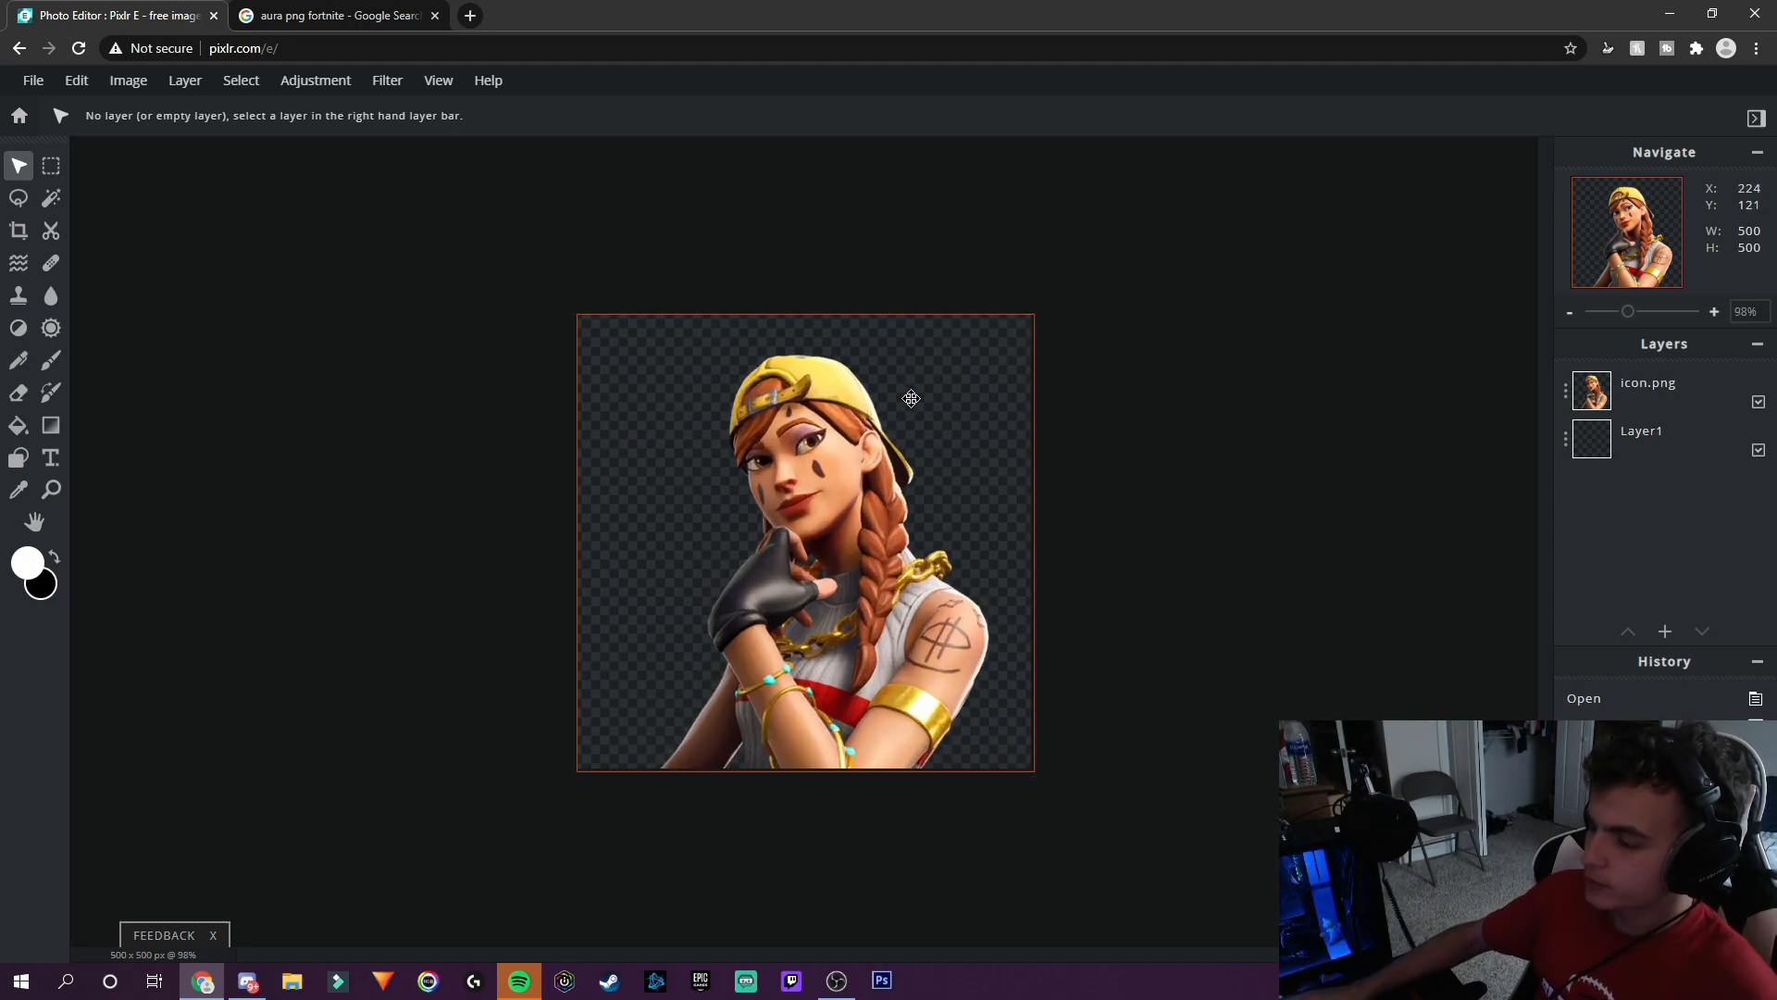
left_click(849, 422)
scroll(849, 422, "up", 4)
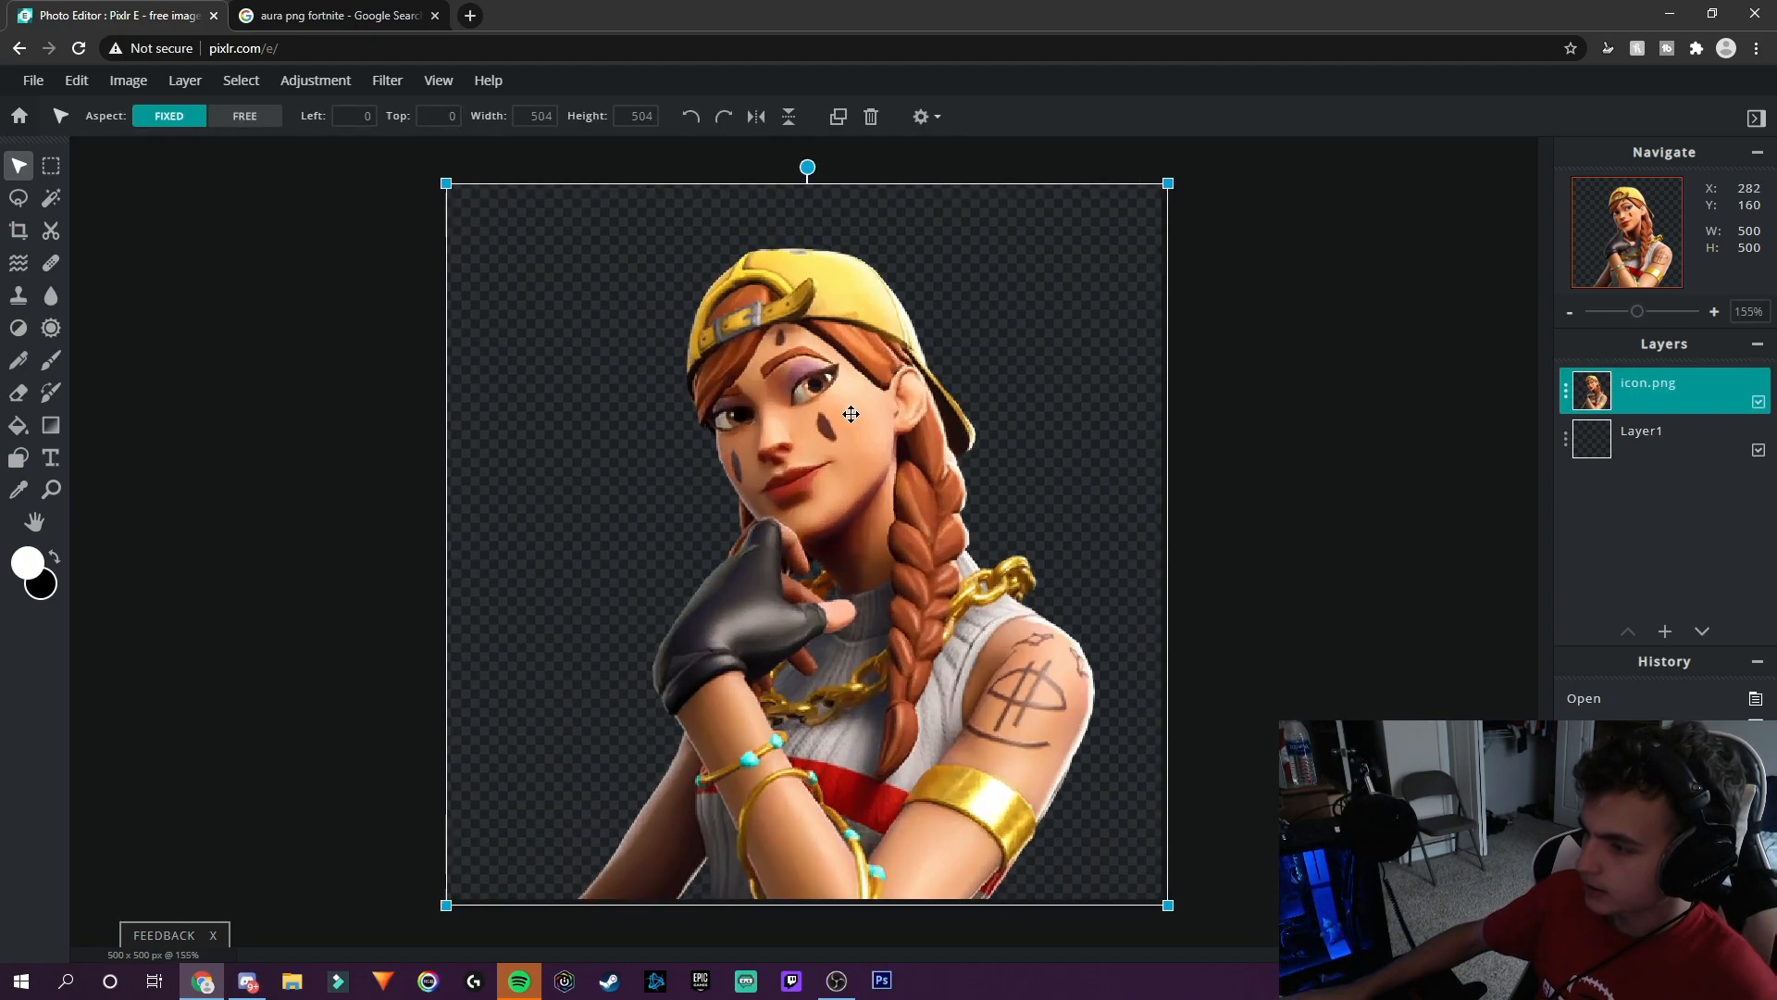
left_click(387, 81)
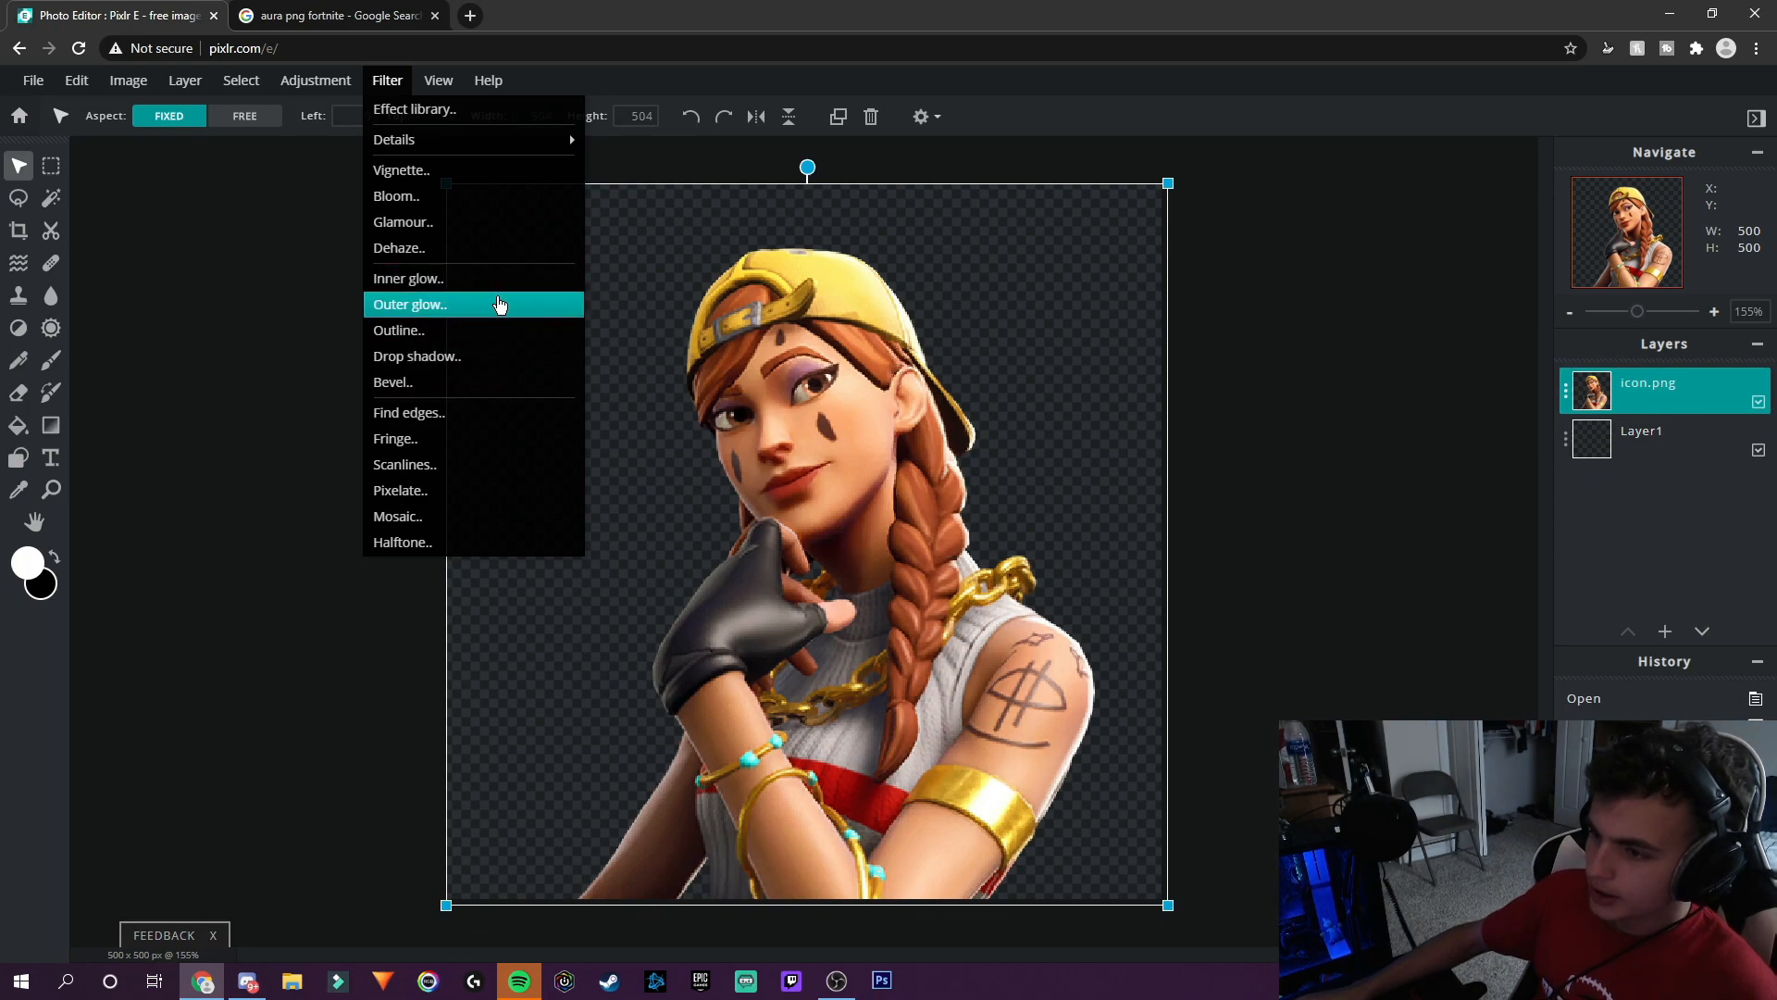
left_click(498, 306)
left_click_drag(760, 372, 1171, 455)
left_click_drag(1292, 619, 1538, 630)
left_click_drag(1151, 566, 1045, 592)
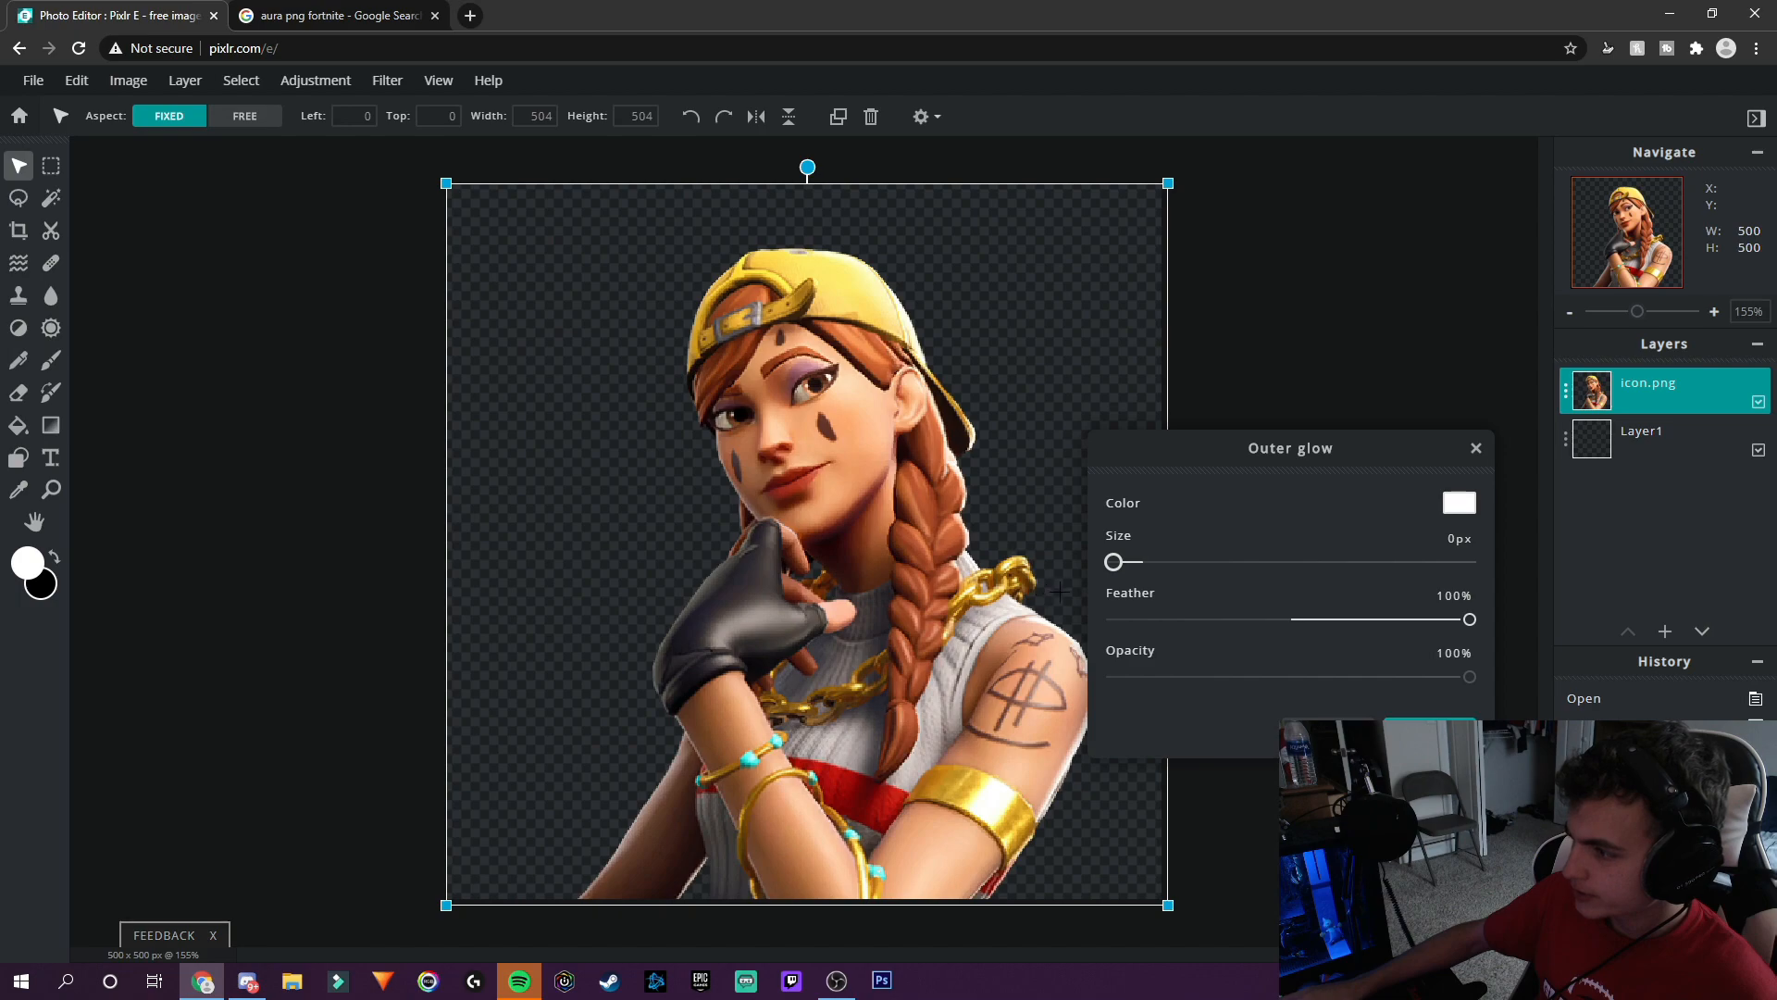
left_click(1476, 449)
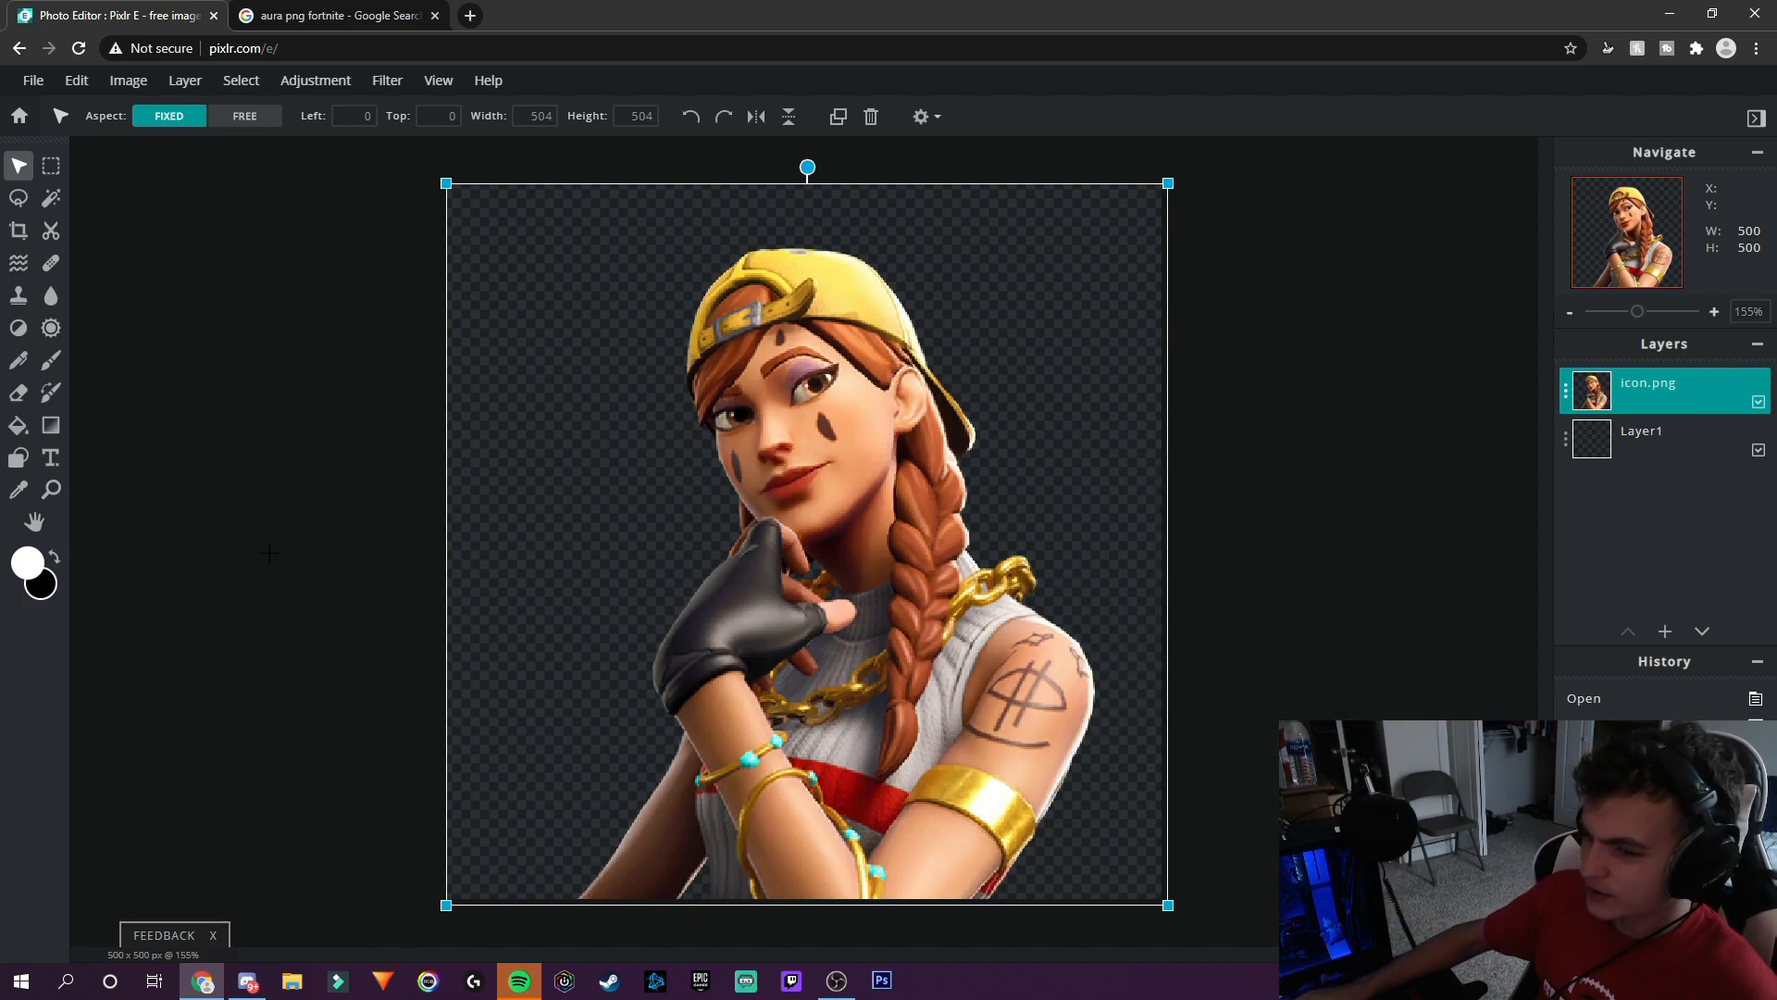
Add an empty layer above the Aura image and activate the Brush tool for it.
left_click(298, 427)
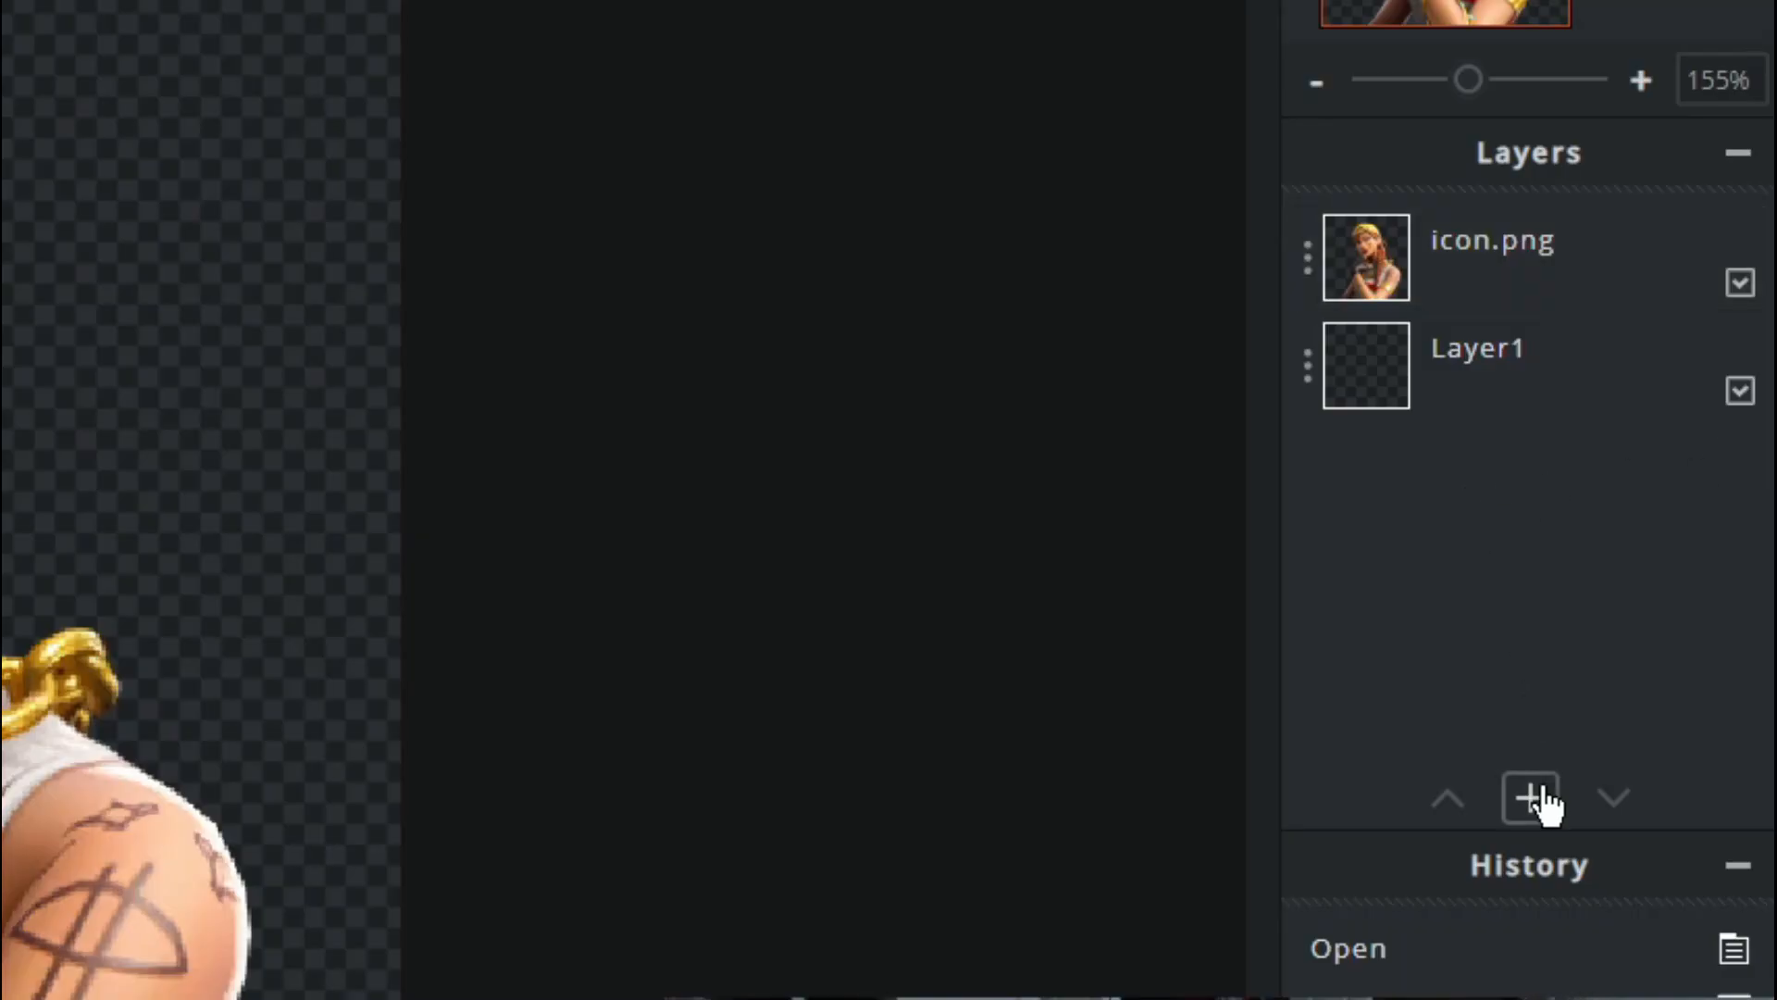
left_click(1665, 631)
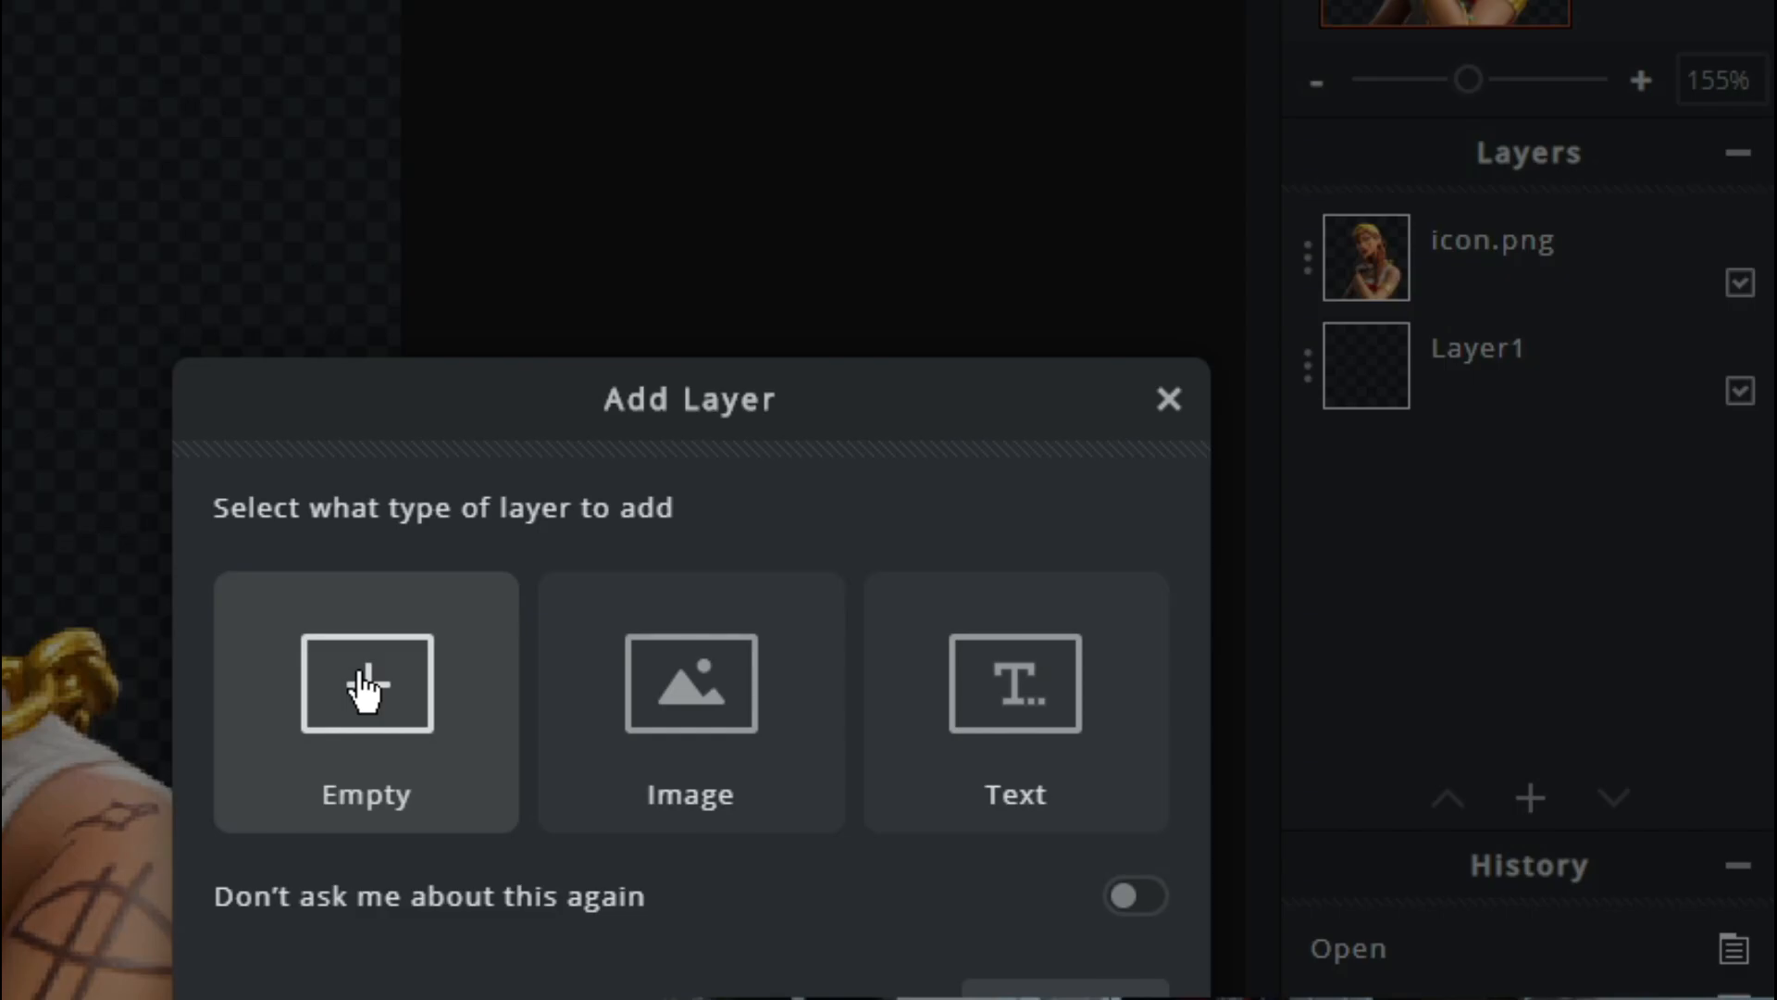
left_click(365, 689)
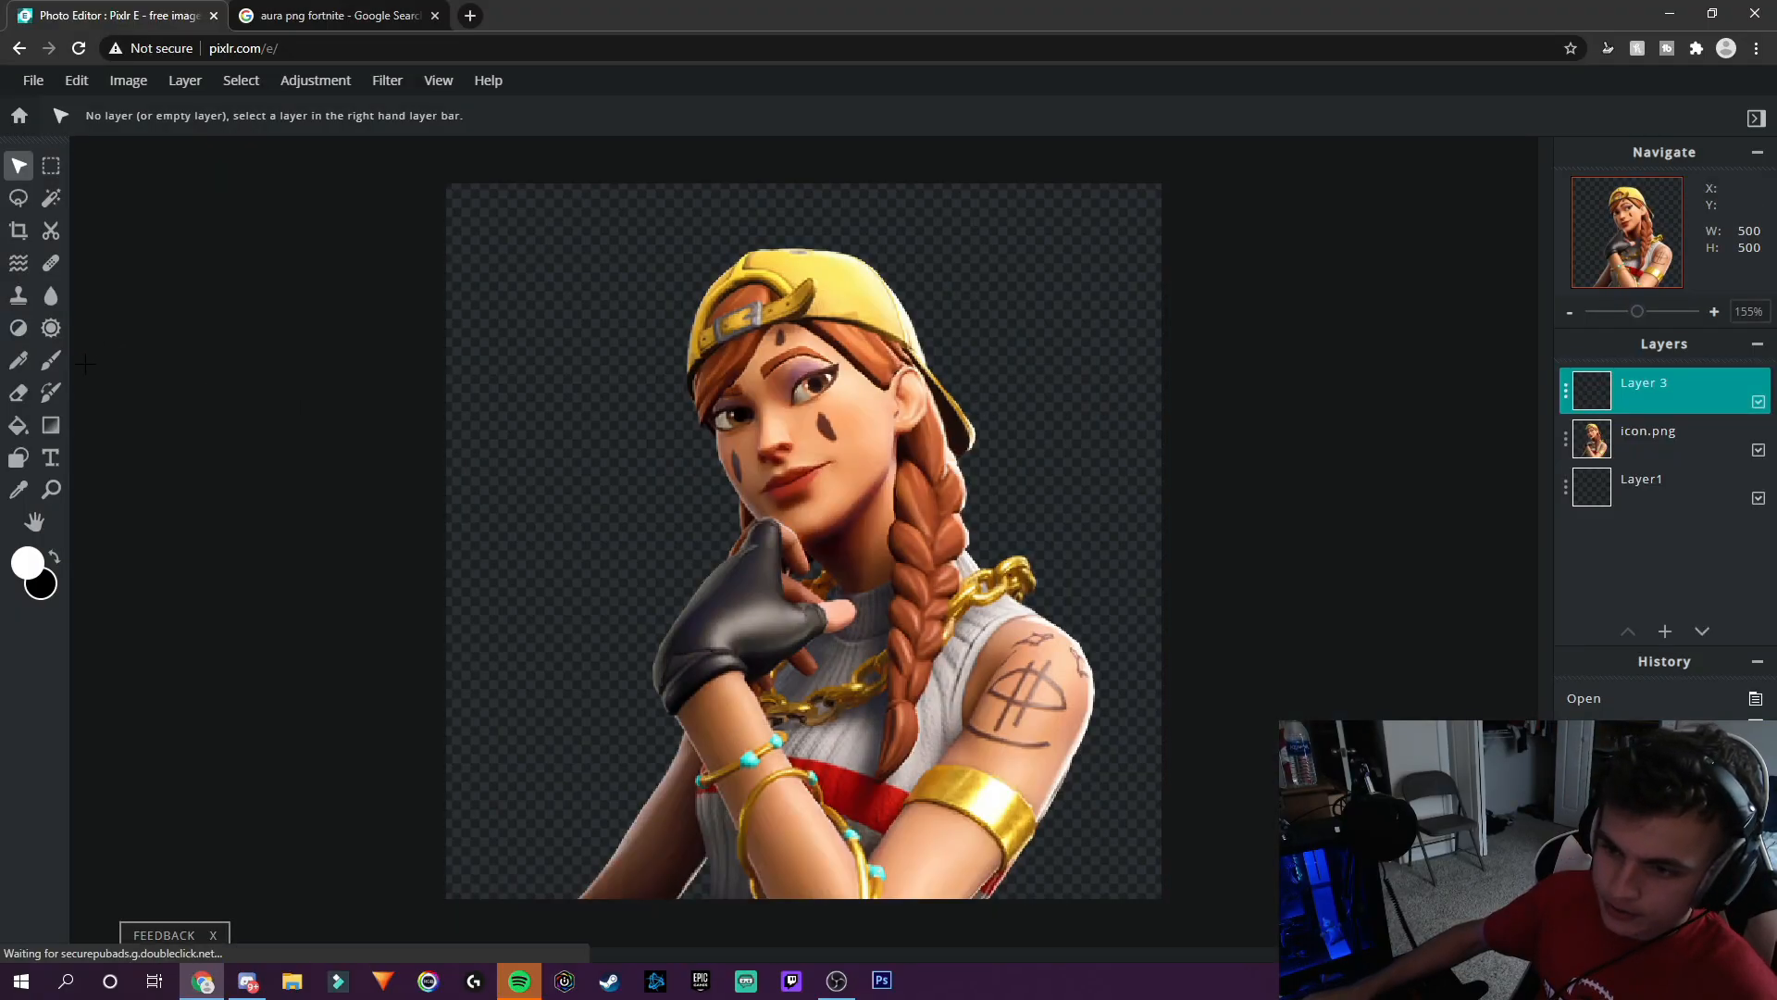
left_click(51, 362)
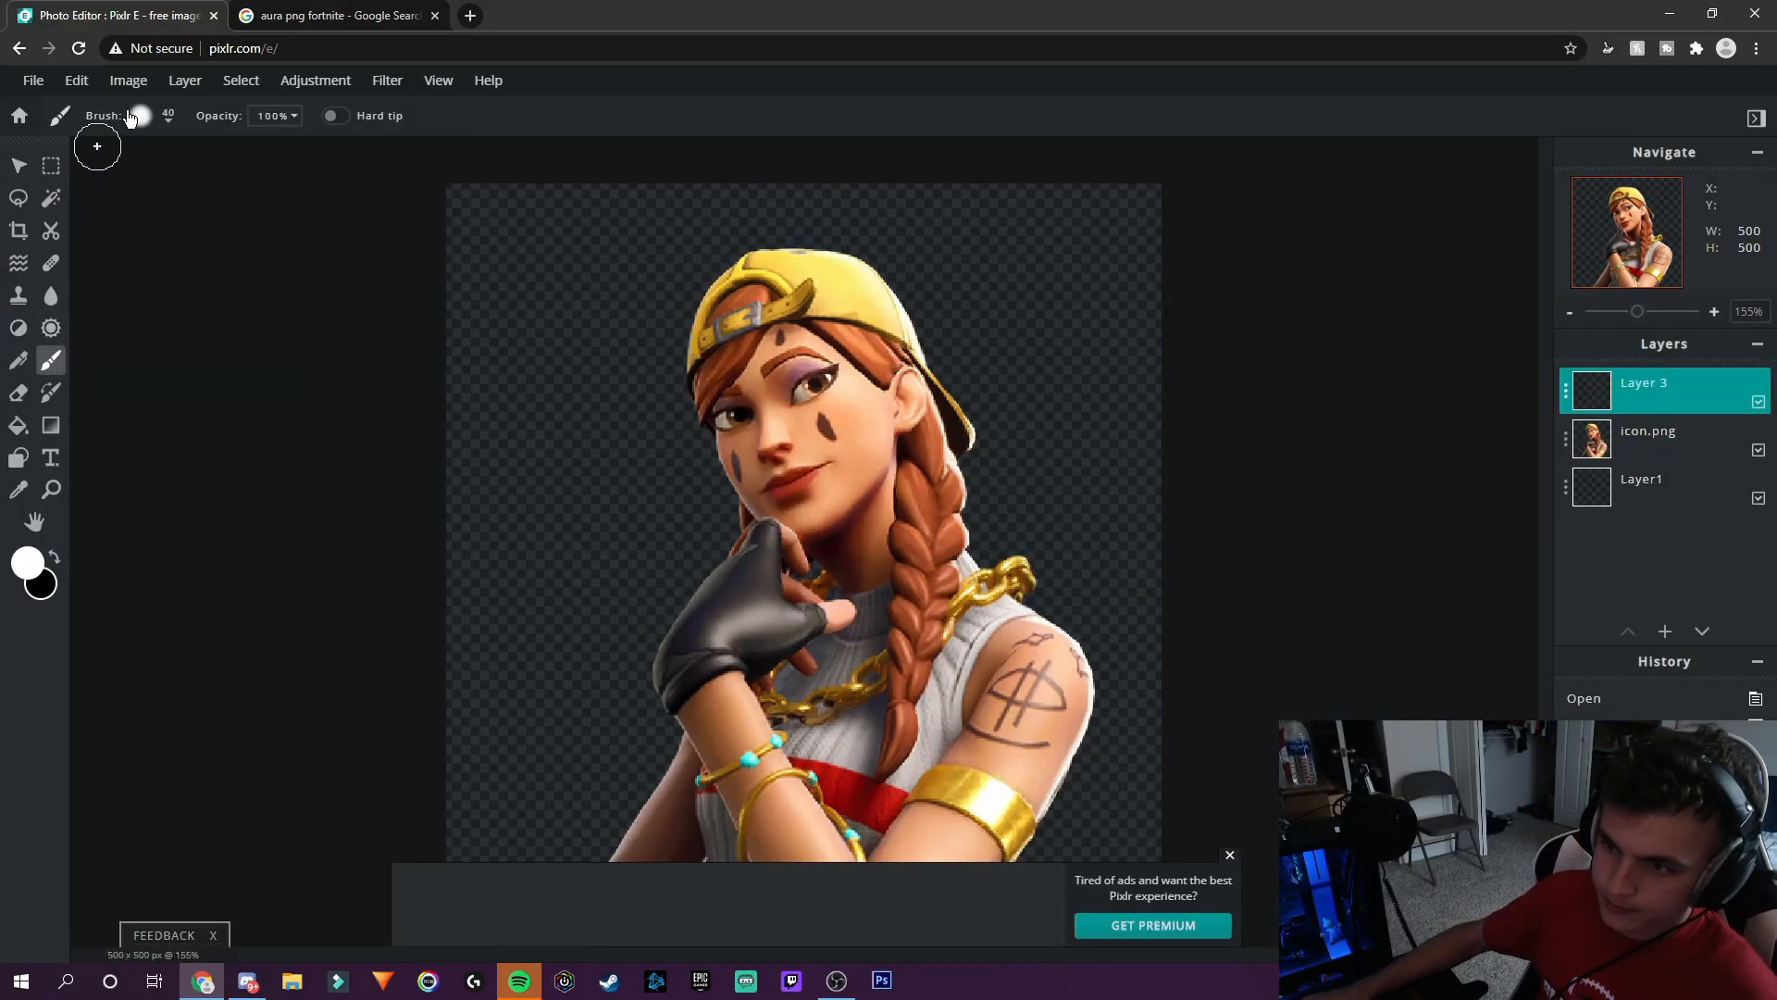
Set the brush size to 250 px and its softness to 100%.
left_click(140, 121)
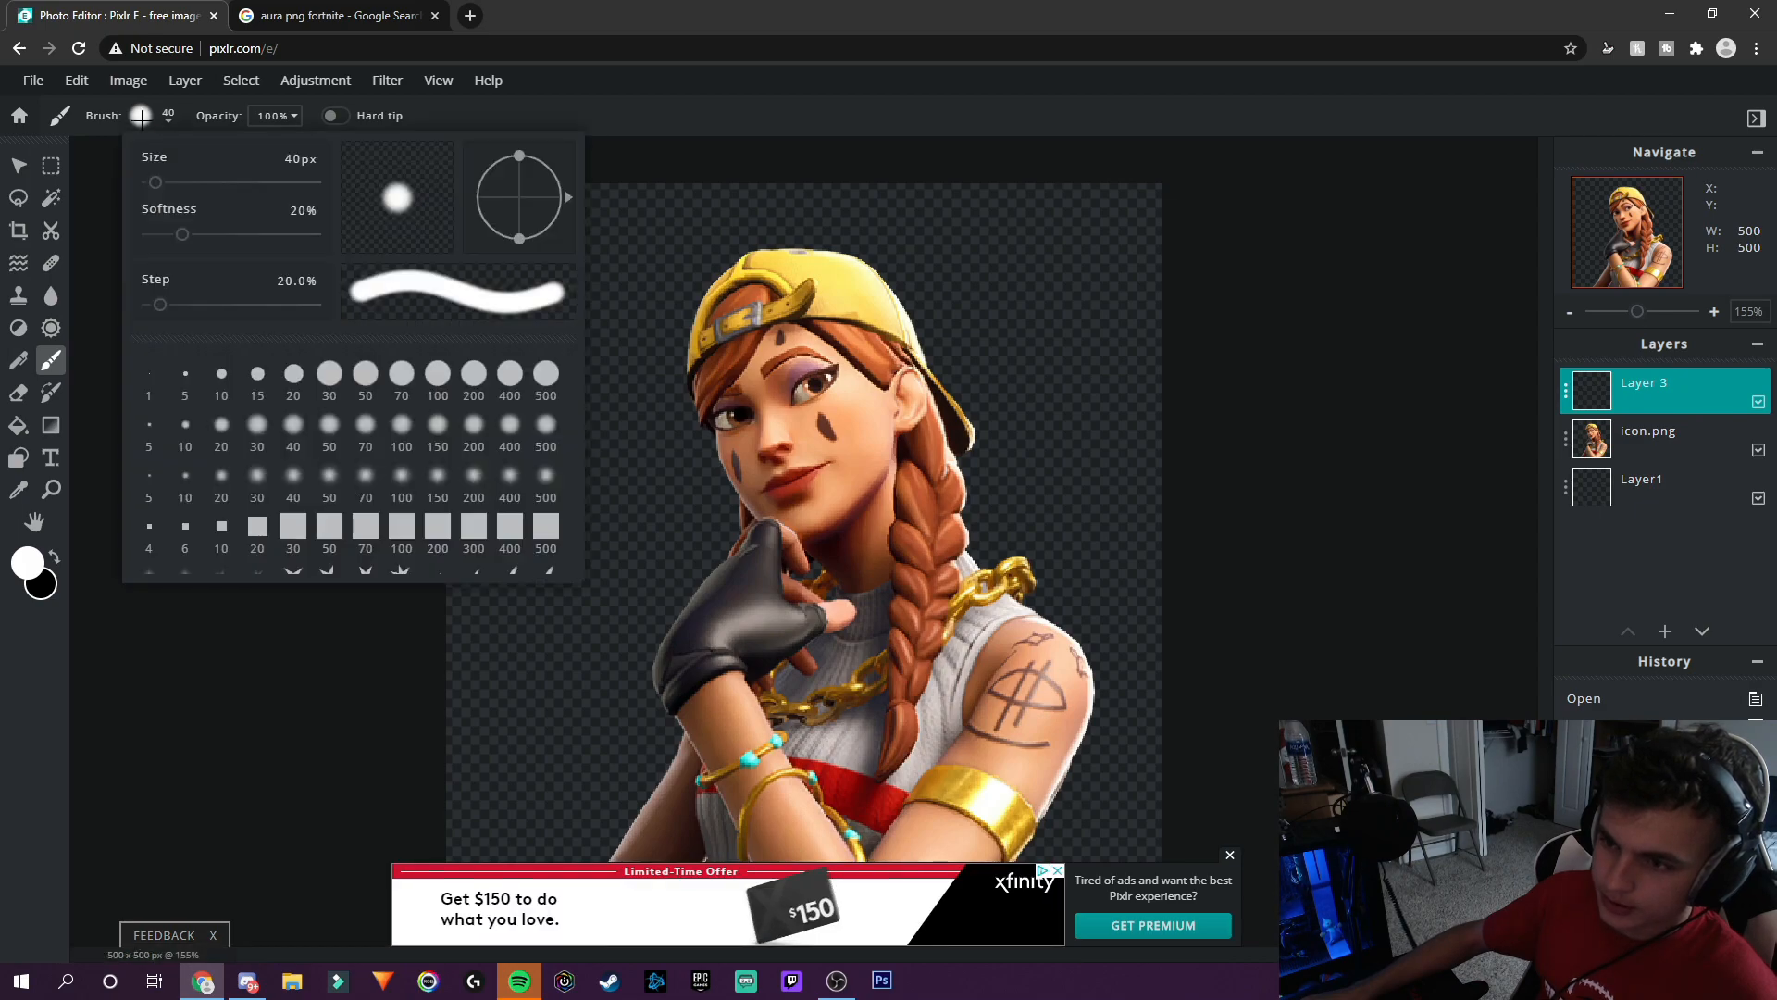
left_click_drag(305, 161, 235, 160)
type("2")
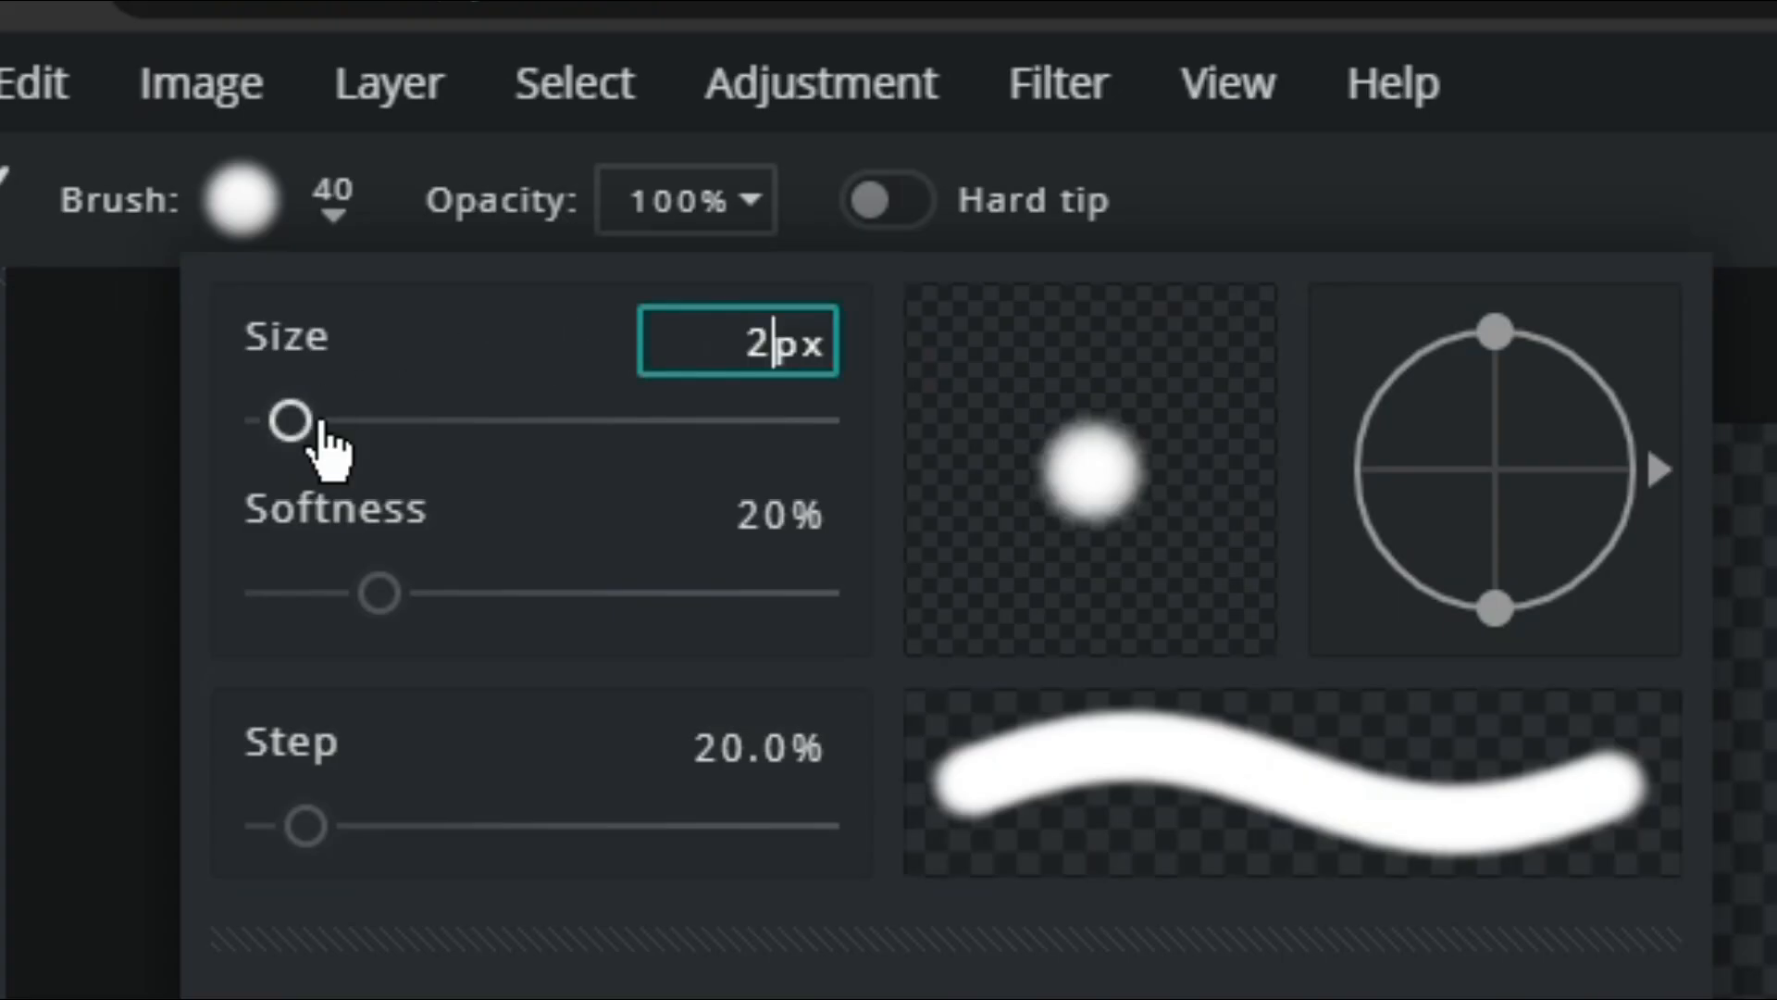
type("50")
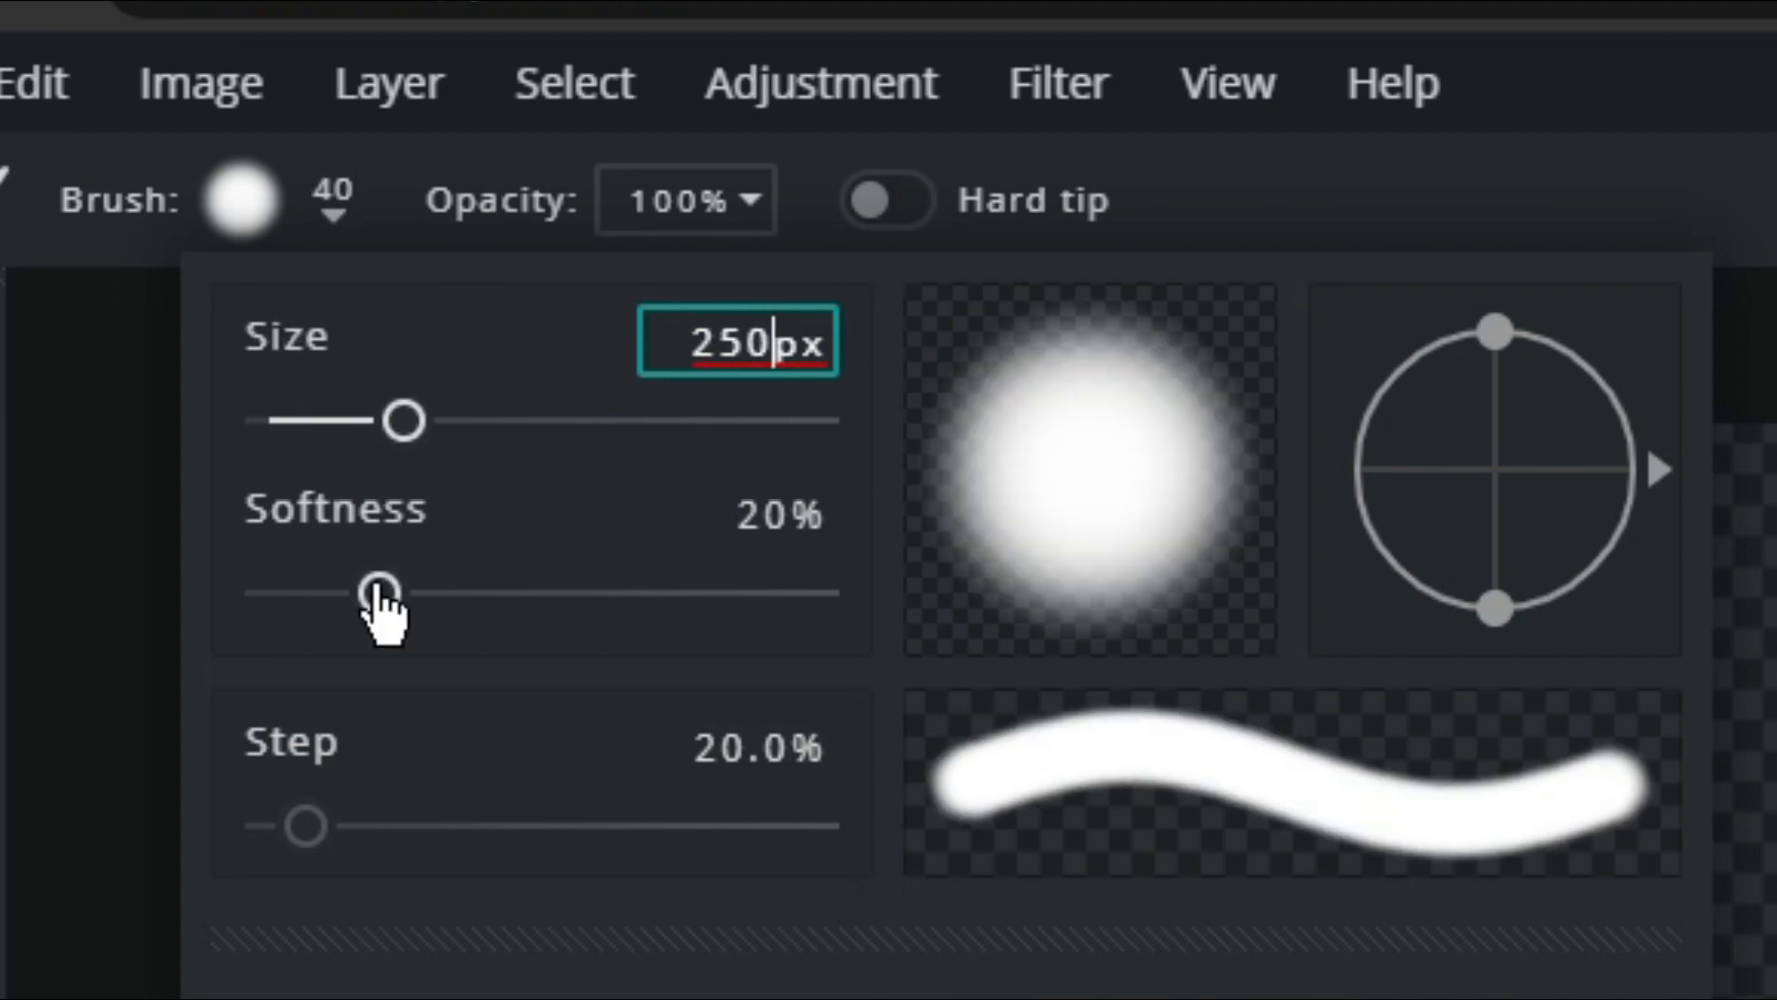
mouse_move(381, 606)
left_mouse_down()
mouse_move(607, 615)
mouse_move(1174, 555)
left_mouse_up()
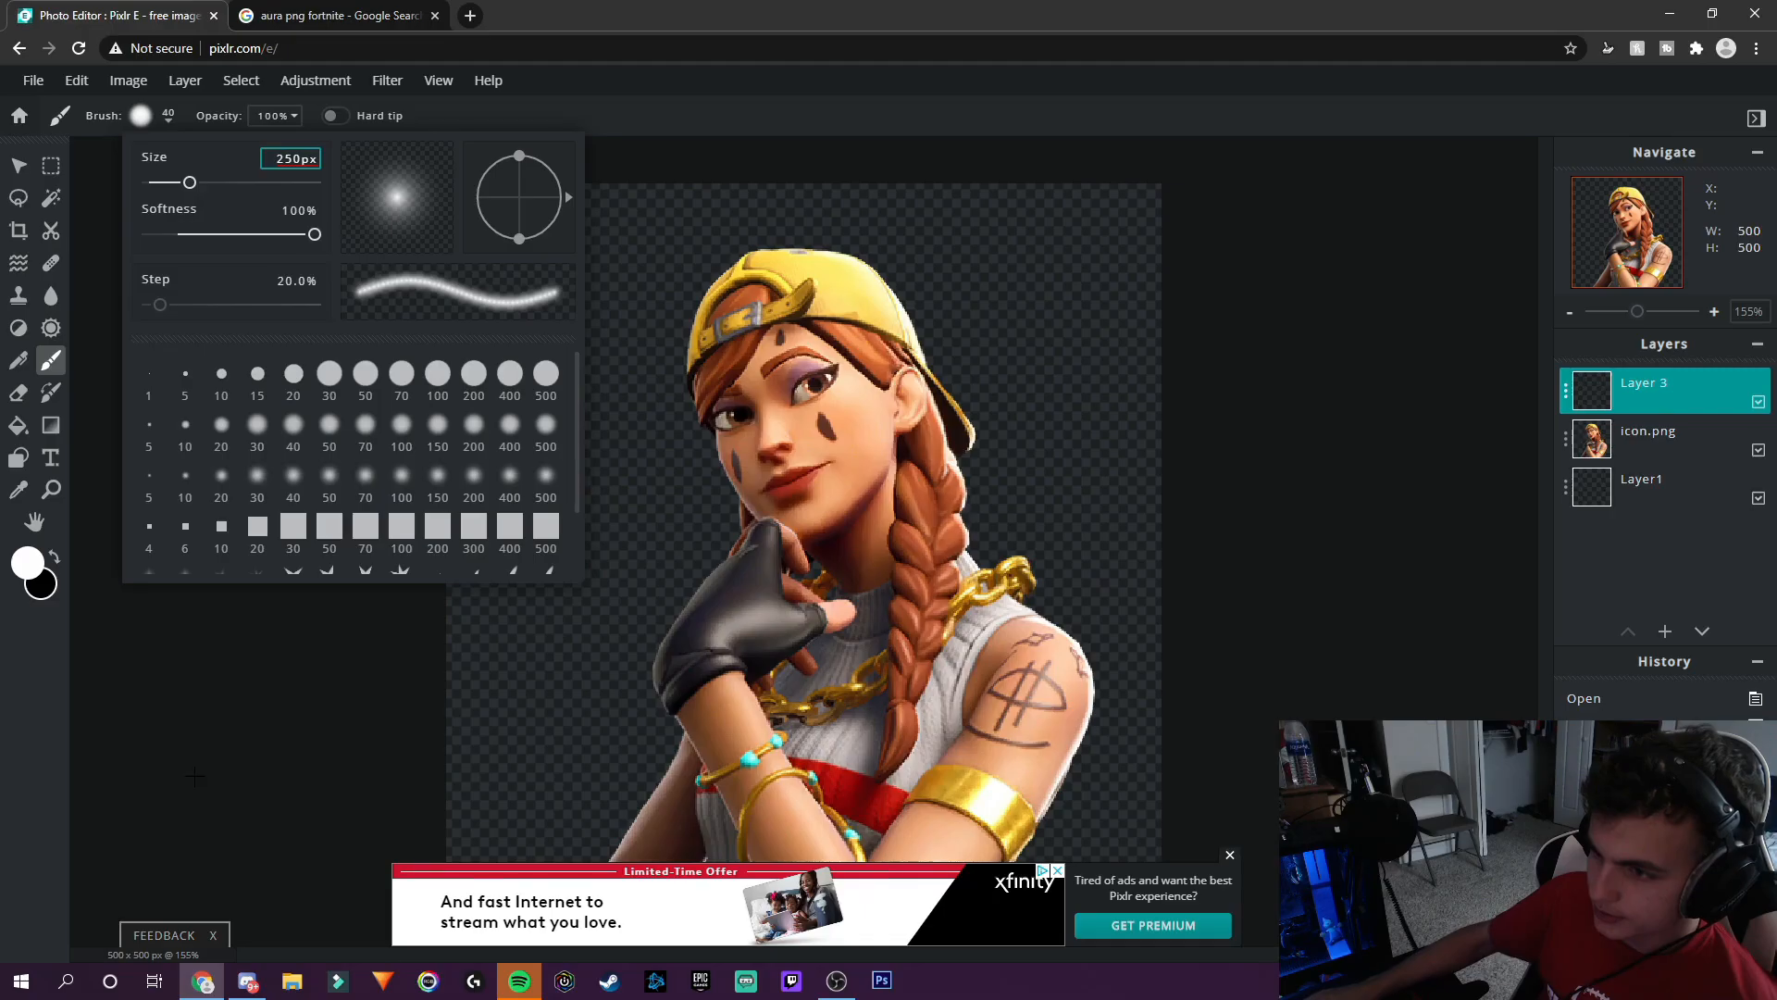
left_click(206, 655)
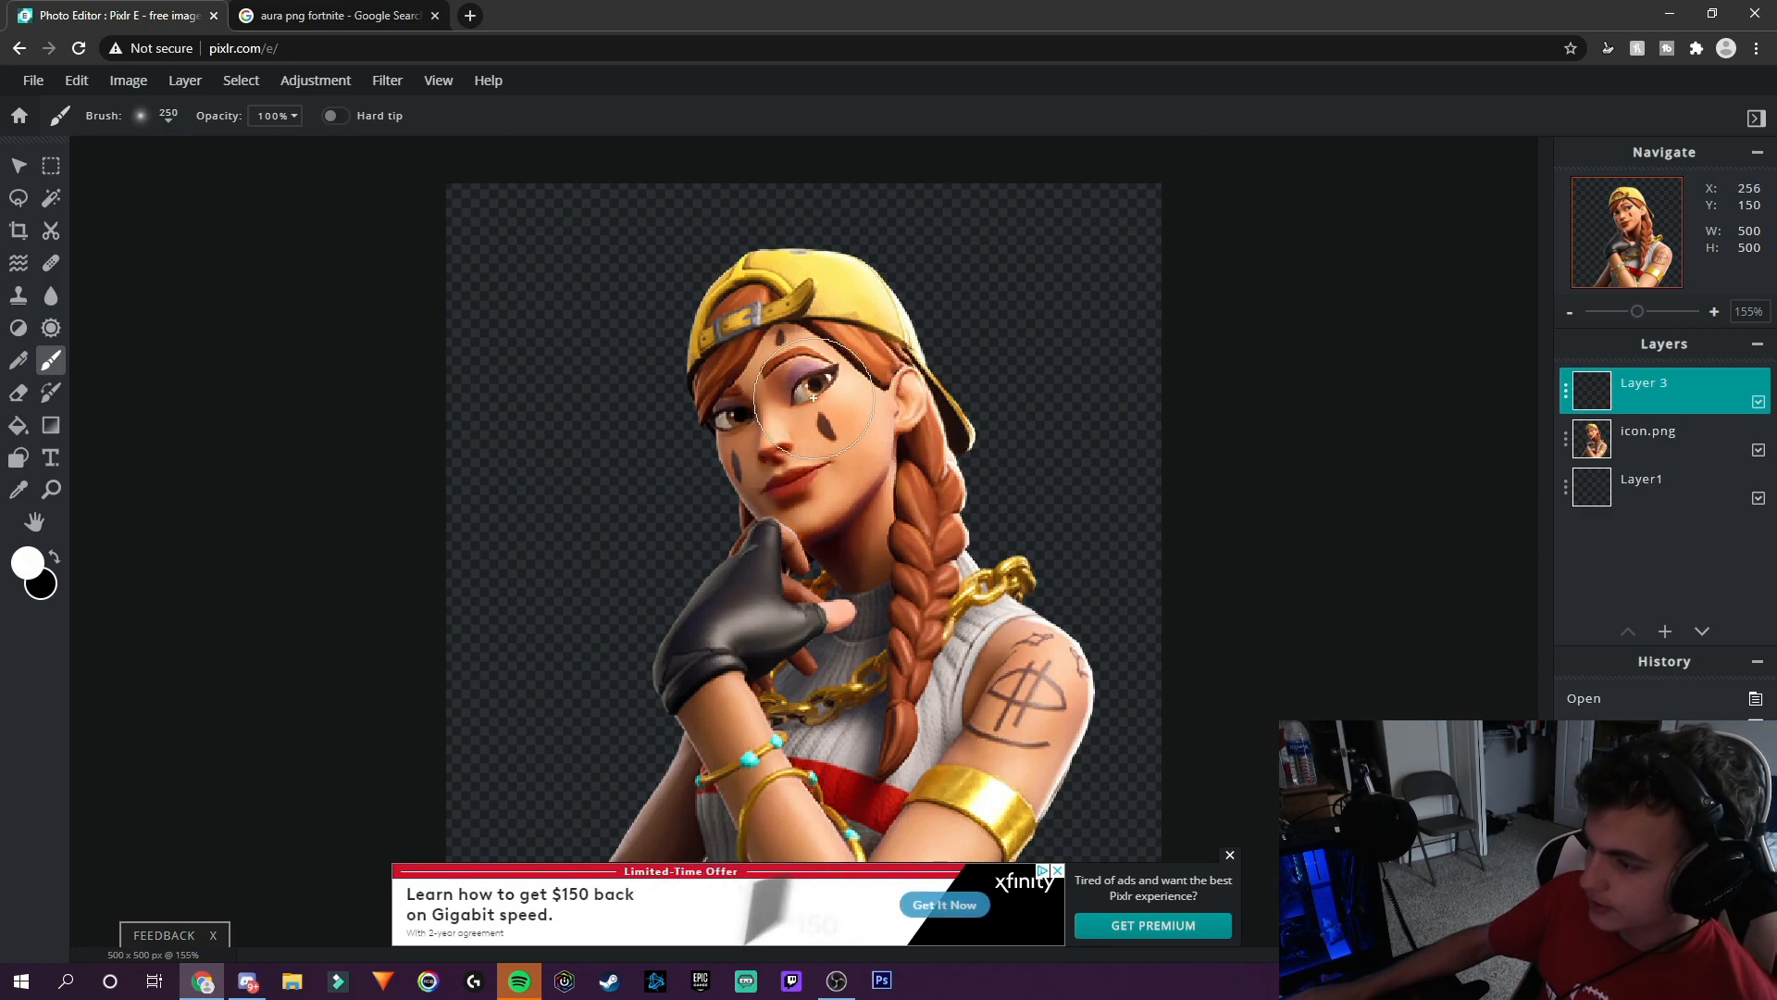
Paint a soft white glow along the character's outline on Layer 3 and move that layer beneath the icon.png layer.
scroll(811, 400, "down", 4)
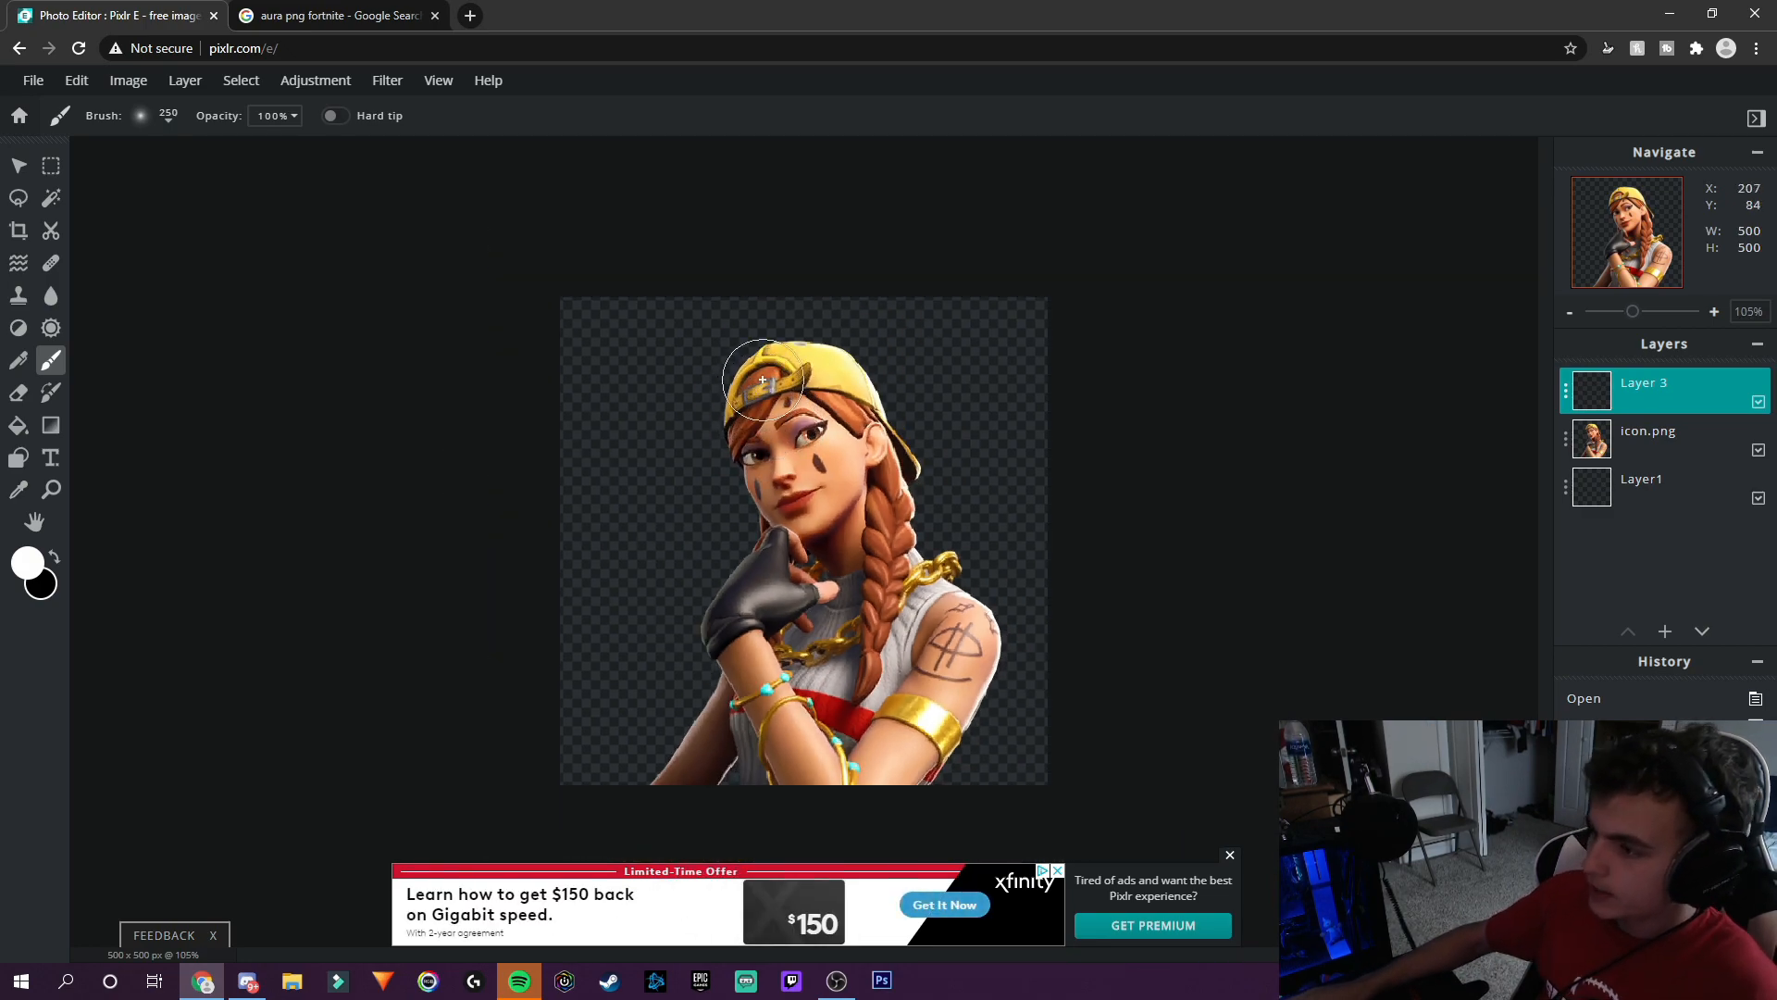
mouse_move(748, 398)
left_mouse_down()
mouse_move(796, 518)
mouse_move(795, 576)
mouse_move(743, 635)
mouse_move(753, 707)
mouse_move(718, 744)
mouse_move(756, 761)
left_mouse_up()
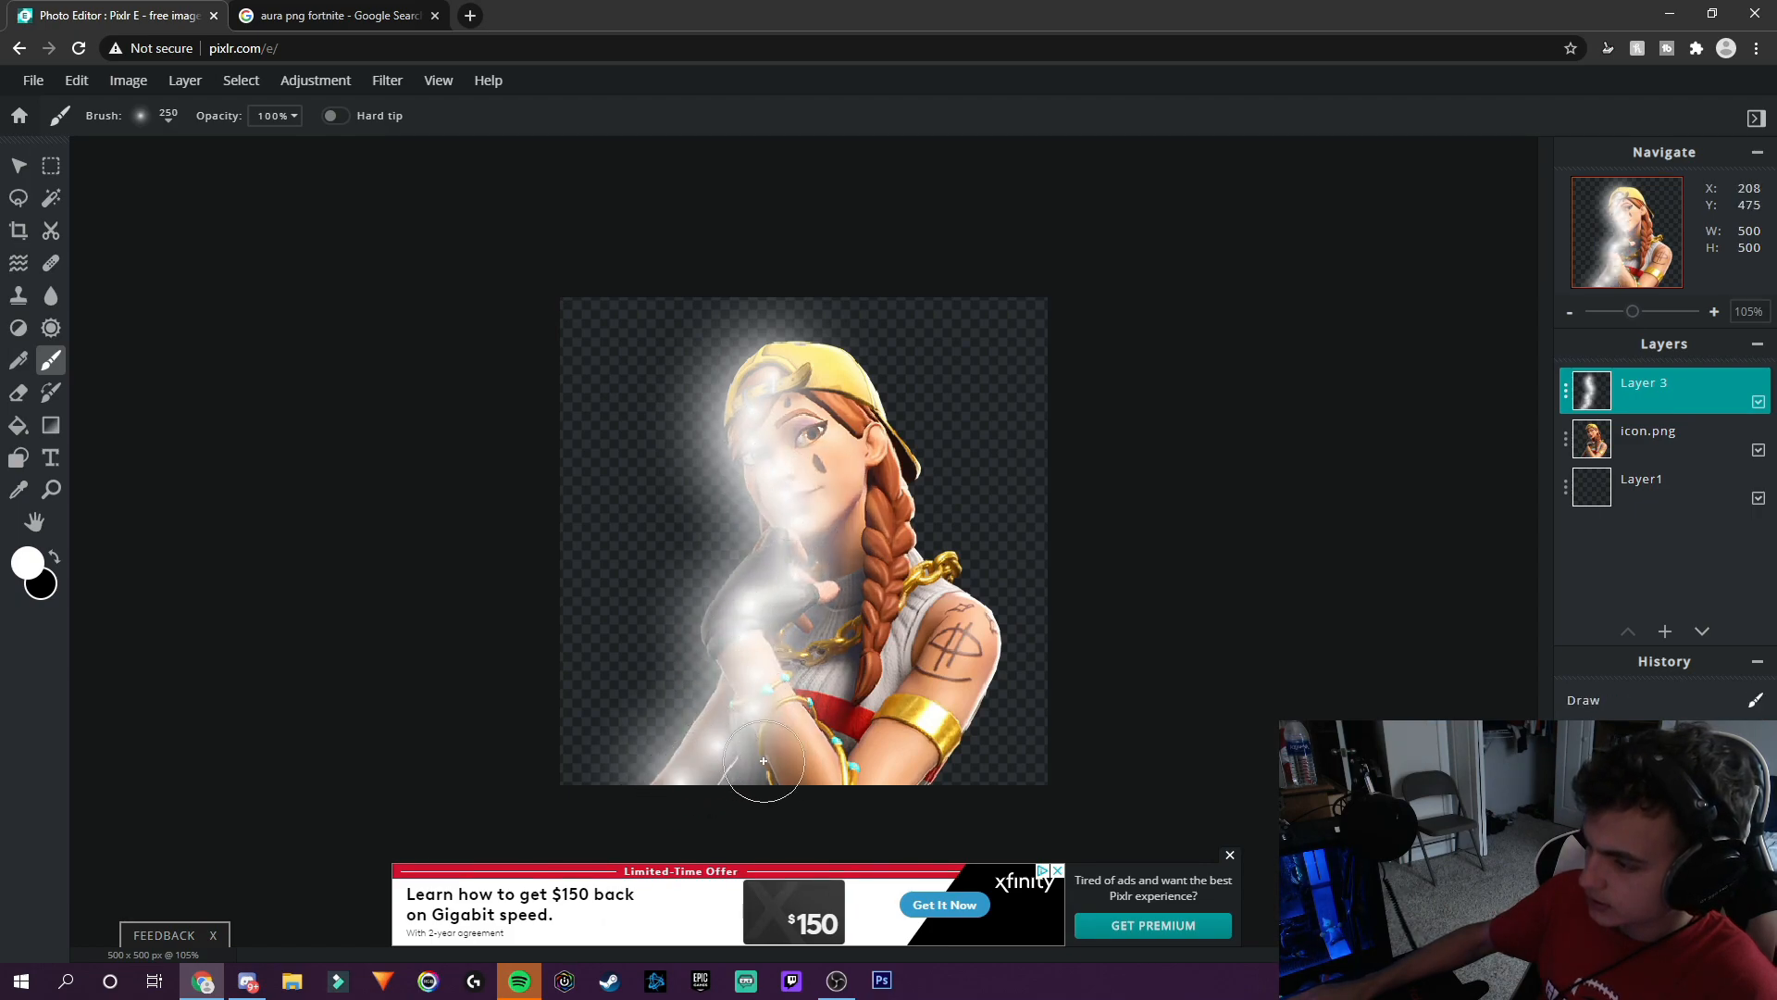
mouse_move(904, 780)
left_mouse_down()
mouse_move(797, 779)
mouse_move(909, 776)
mouse_move(954, 667)
mouse_move(872, 556)
mouse_move(824, 361)
left_mouse_up()
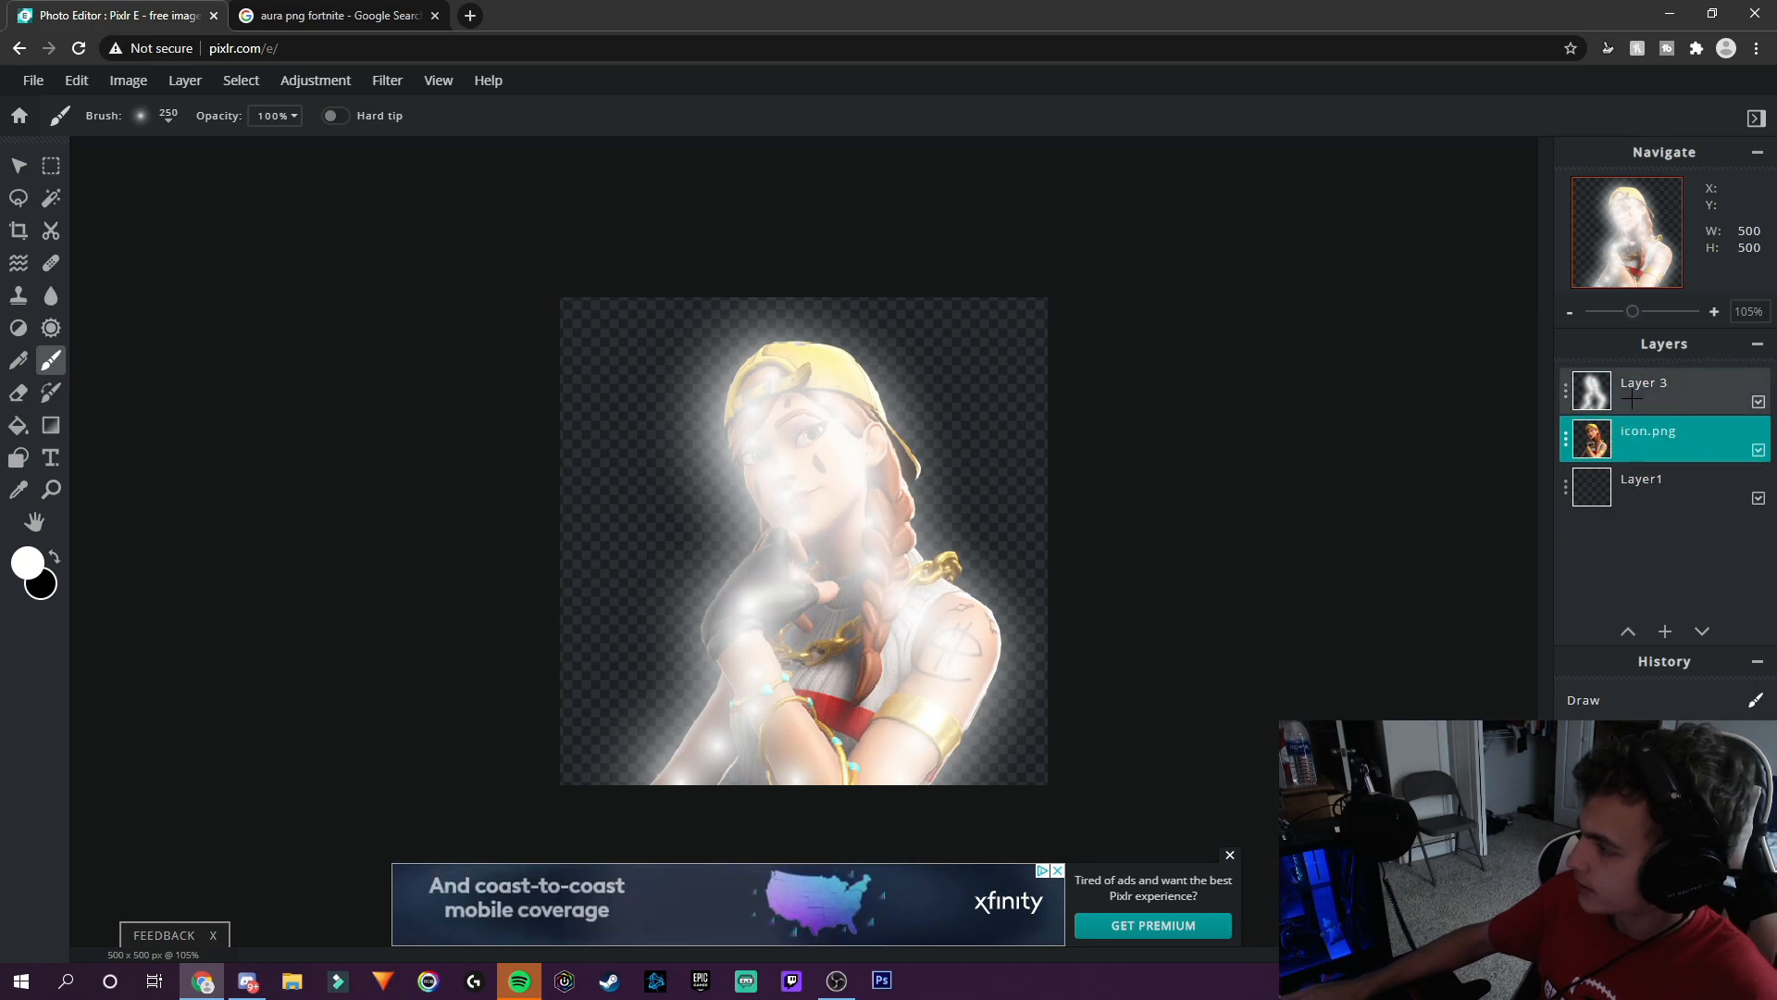
left_click_drag(1629, 390, 1631, 437)
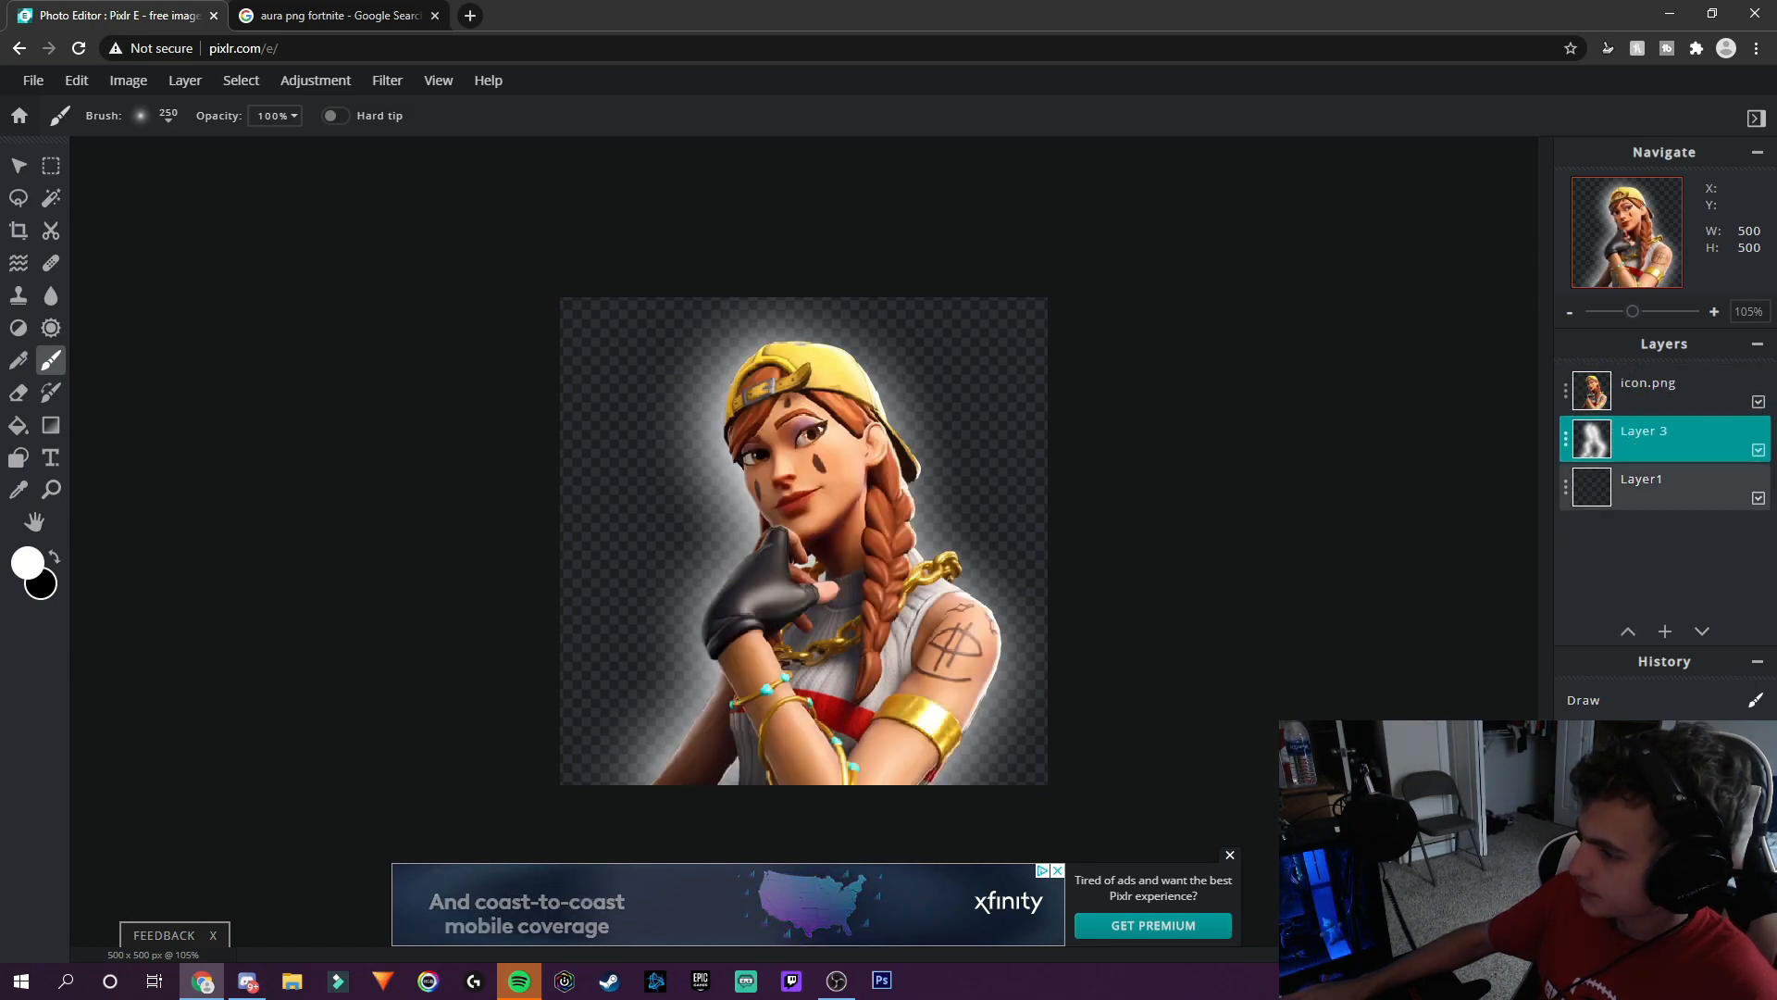
scroll(1145, 492, "down", 3)
scroll(1145, 491, "up", 3)
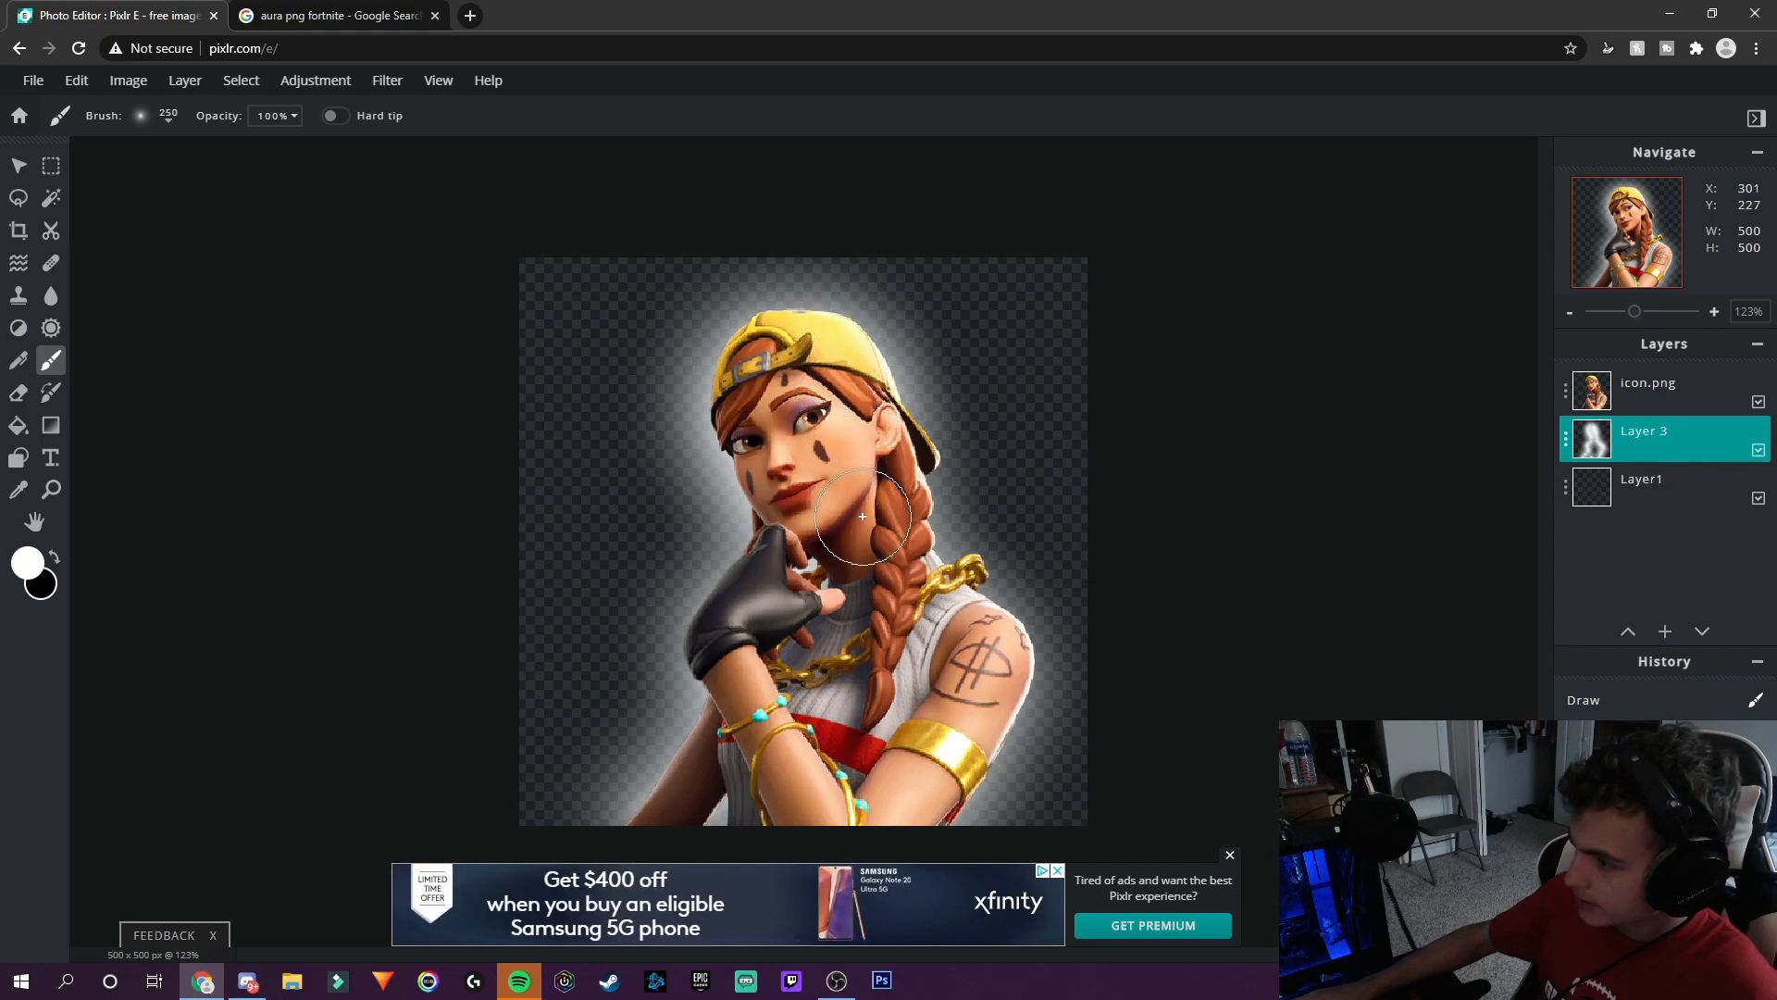
scroll(885, 474, "down", 3)
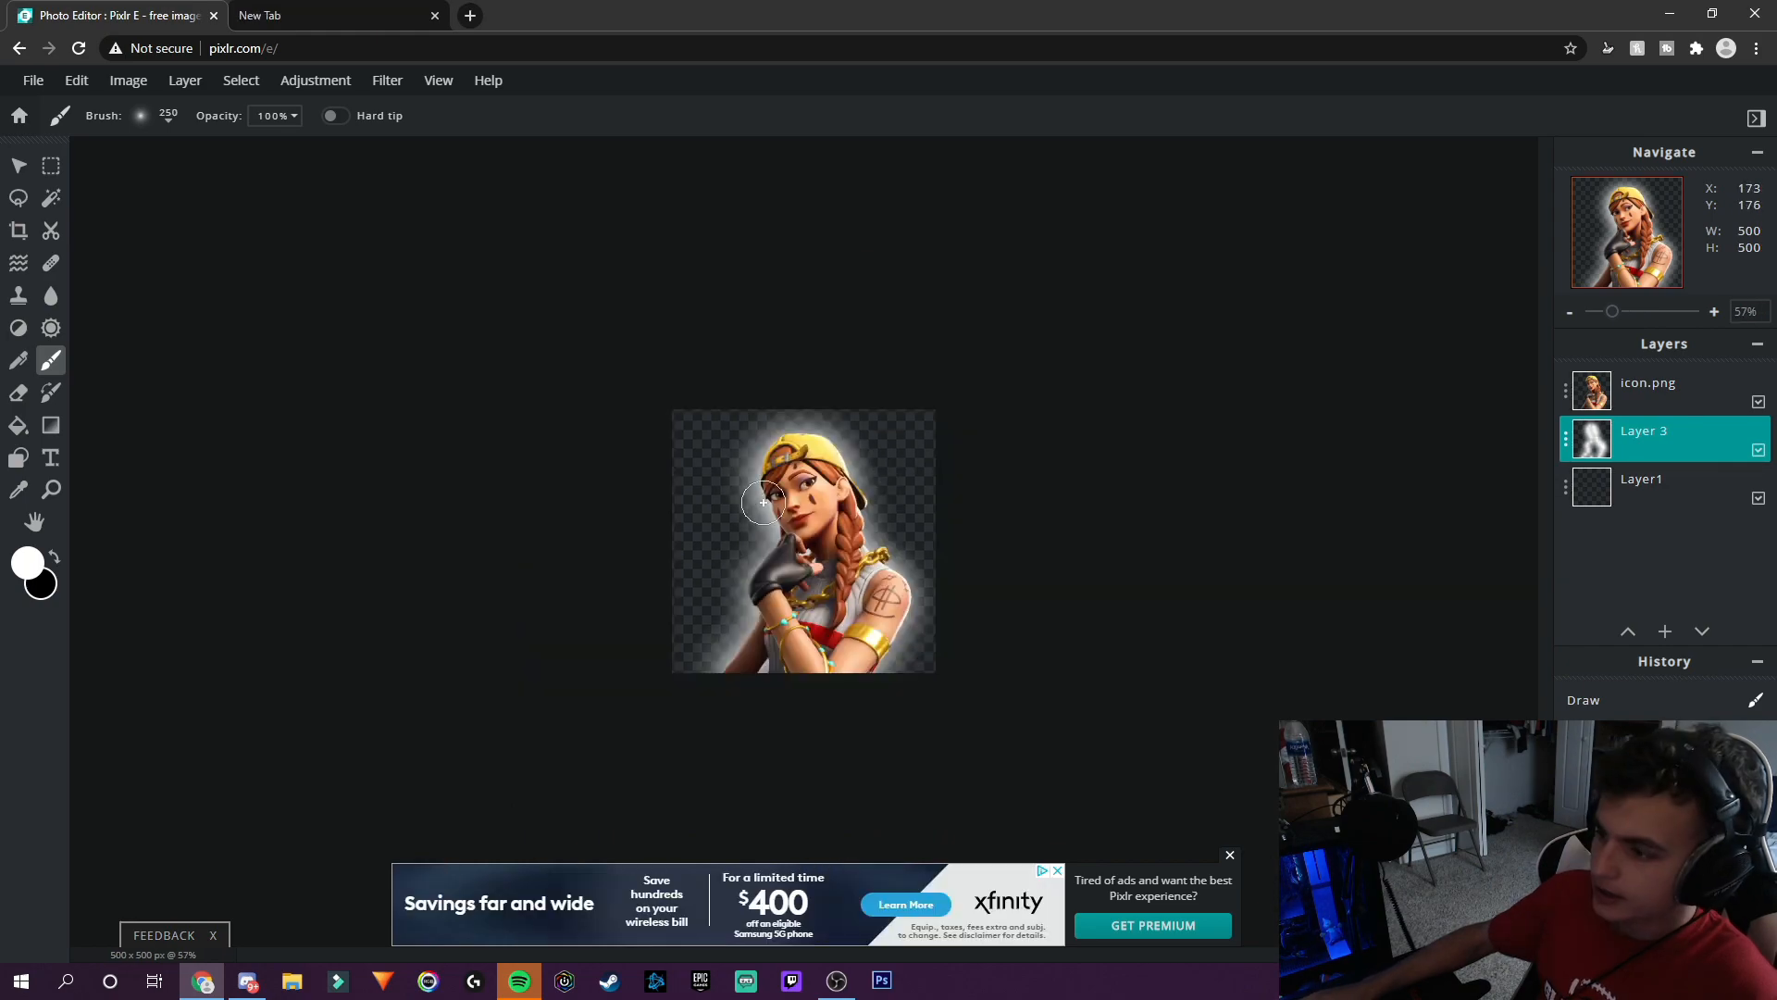
scroll(952, 437, "up", 2)
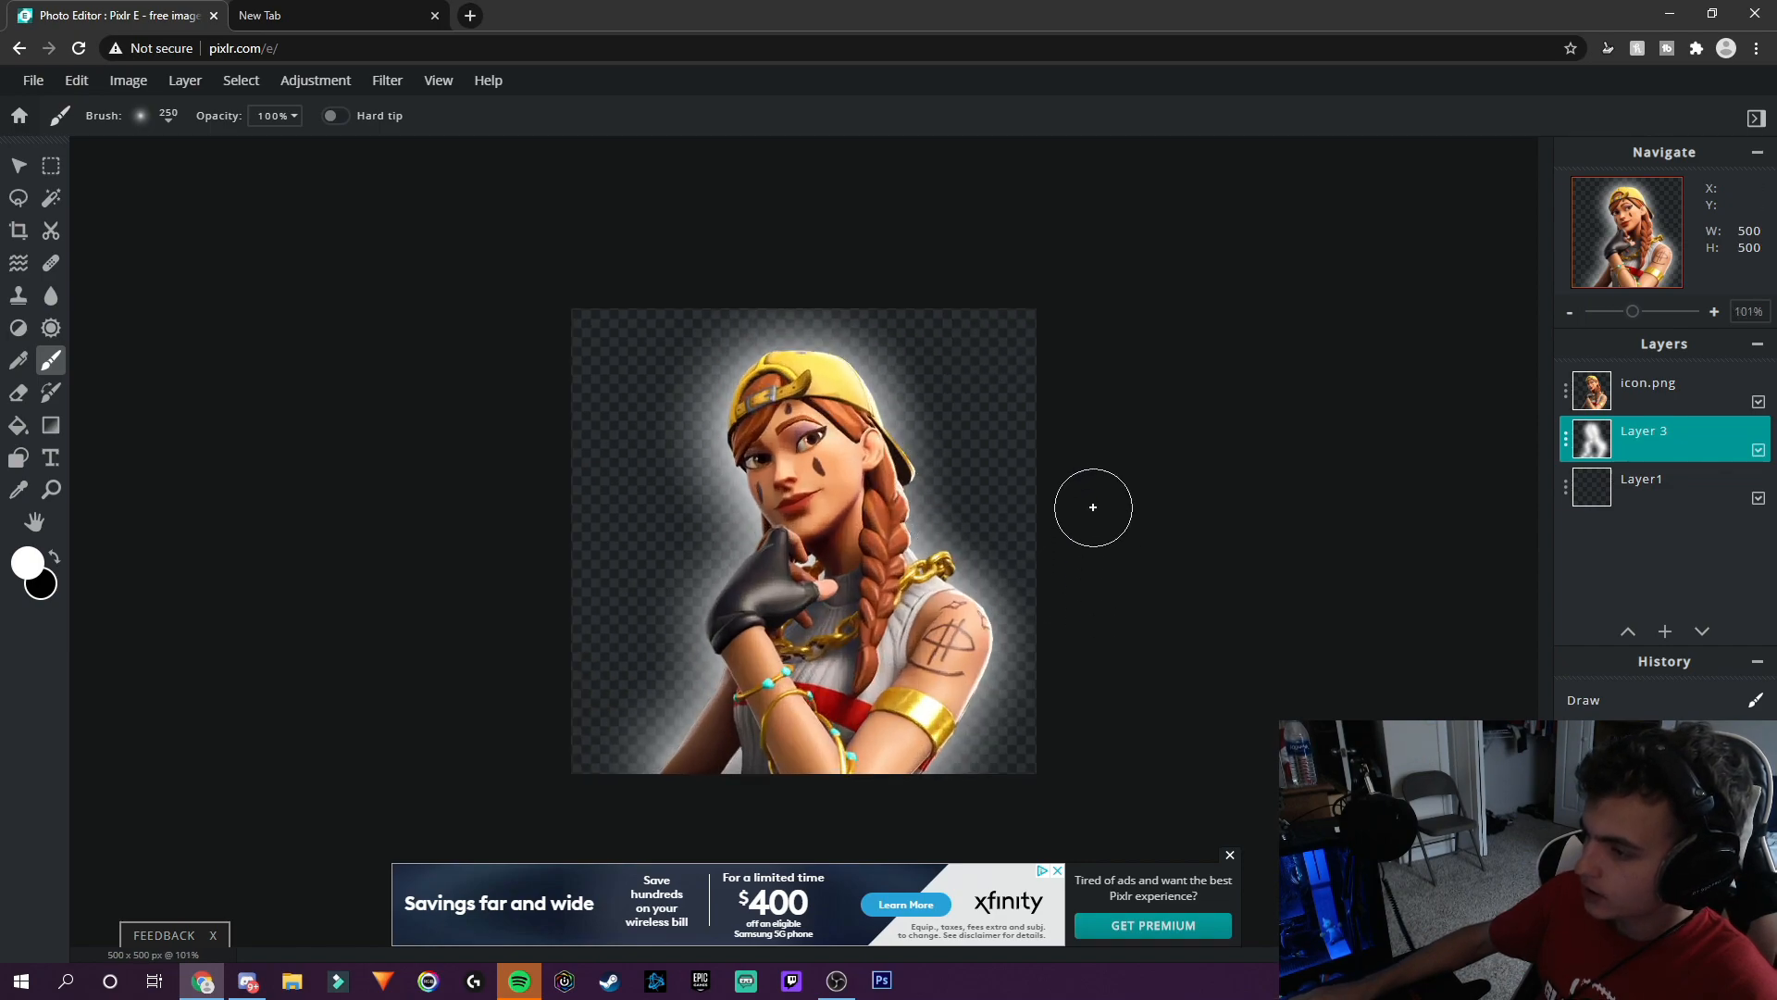
scroll(1053, 376, "up", 1)
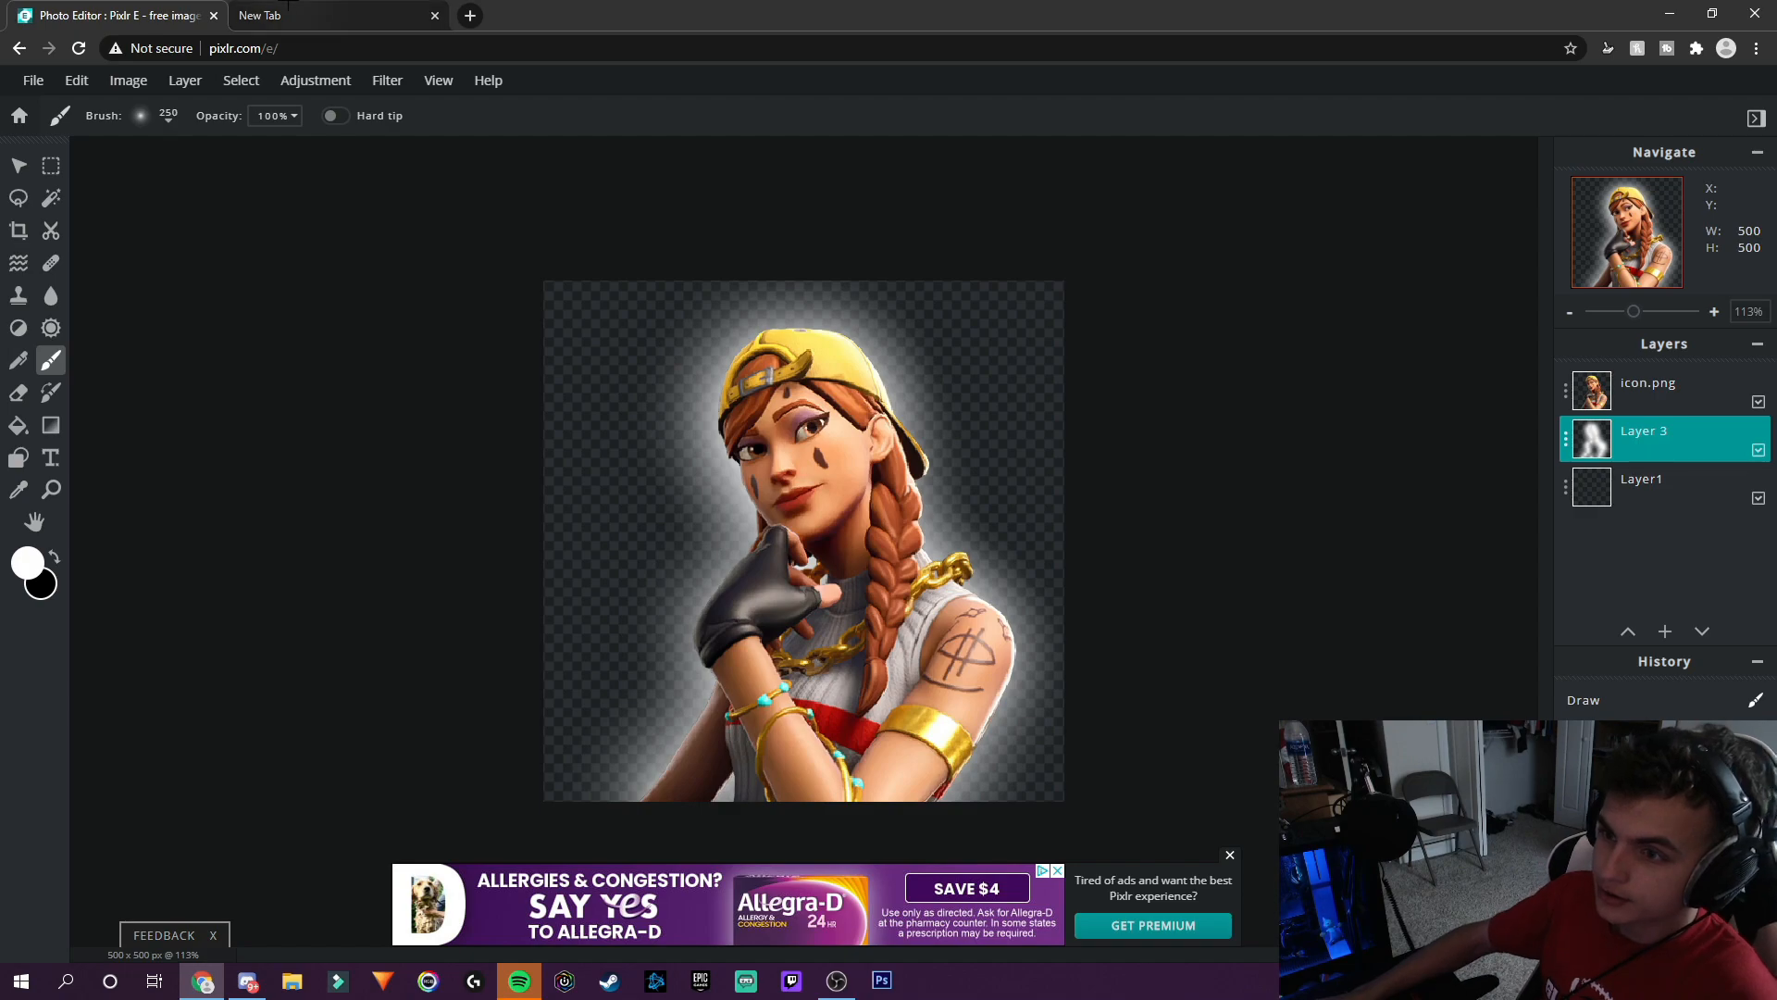
Search Google for "fortnite map background" in the spare browser tab and show the image results.
left_click(283, 7)
left_click(172, 7)
left_click(288, 7)
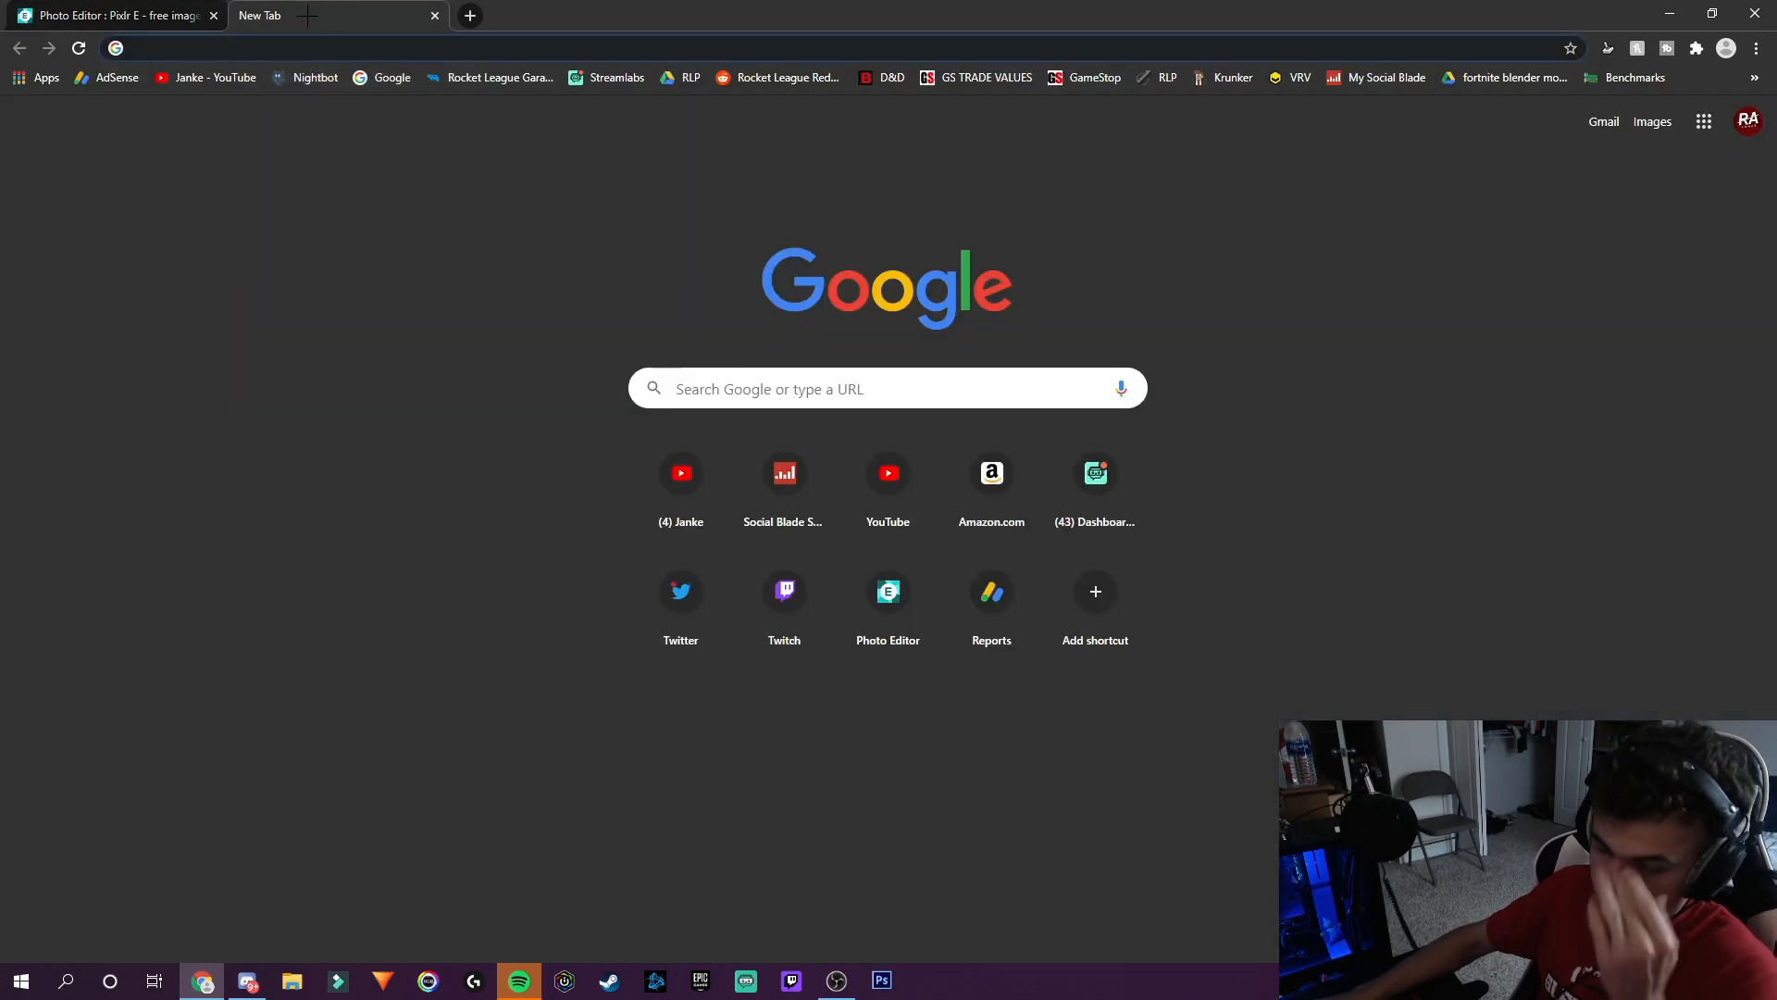
left_click(310, 43)
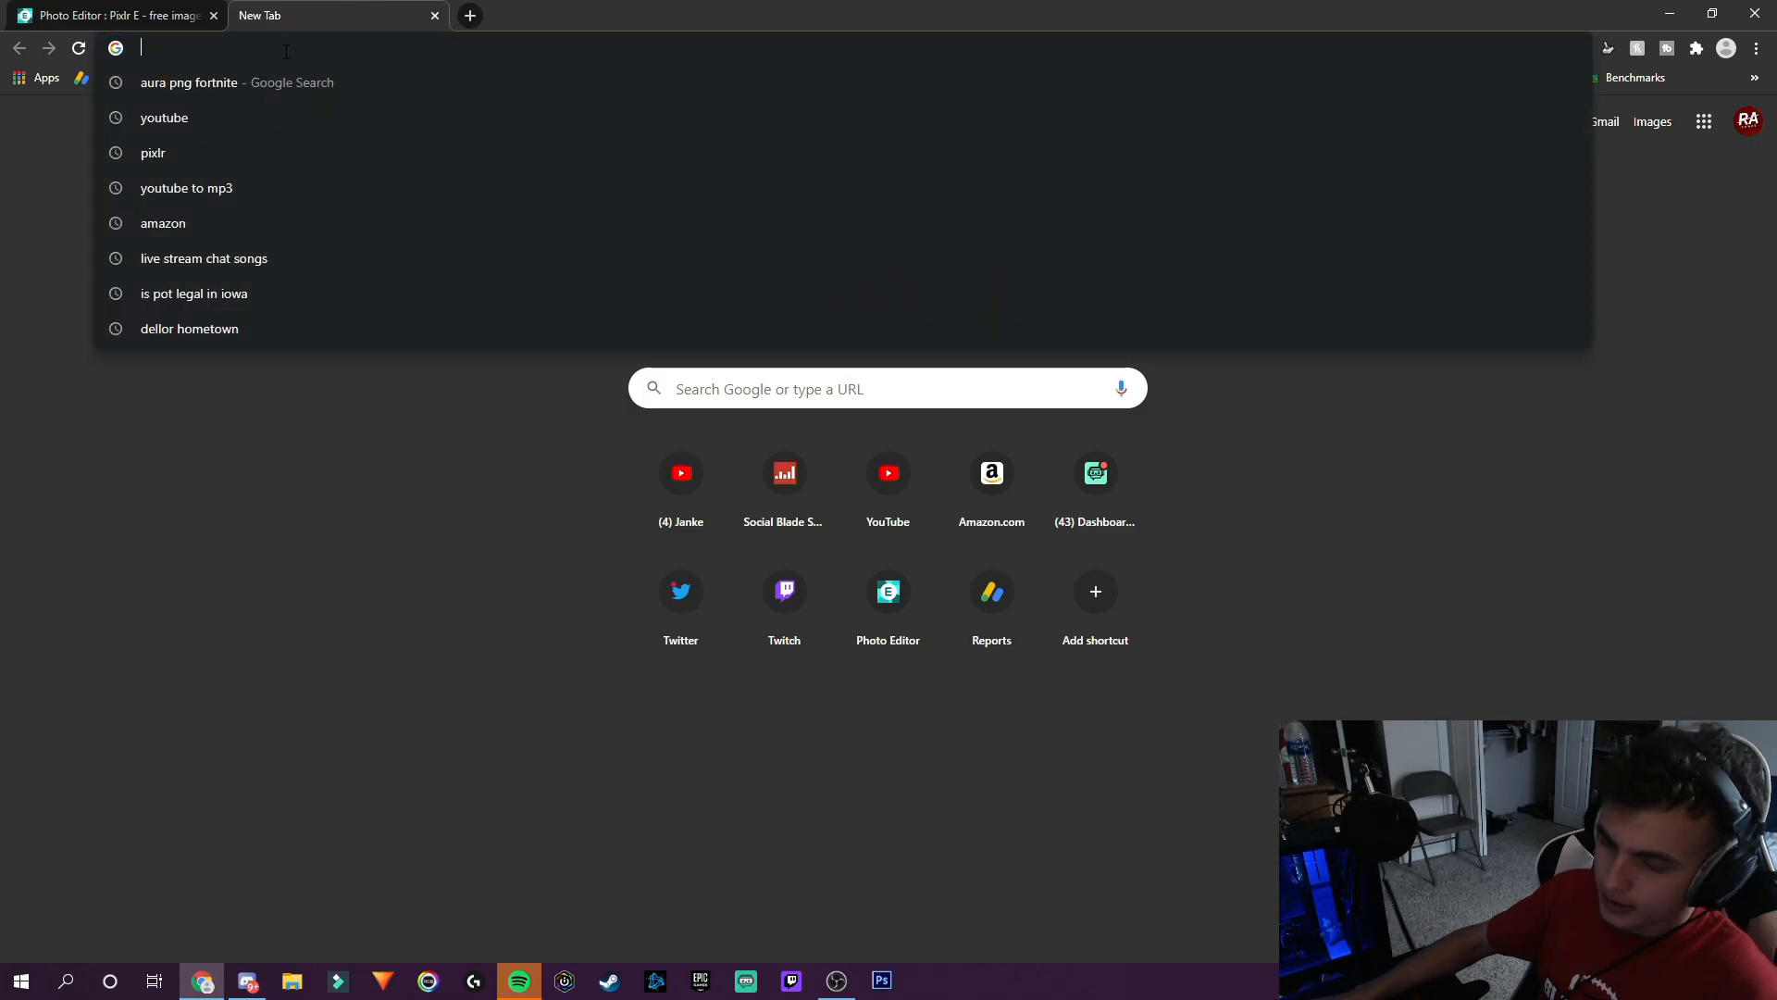
type("f")
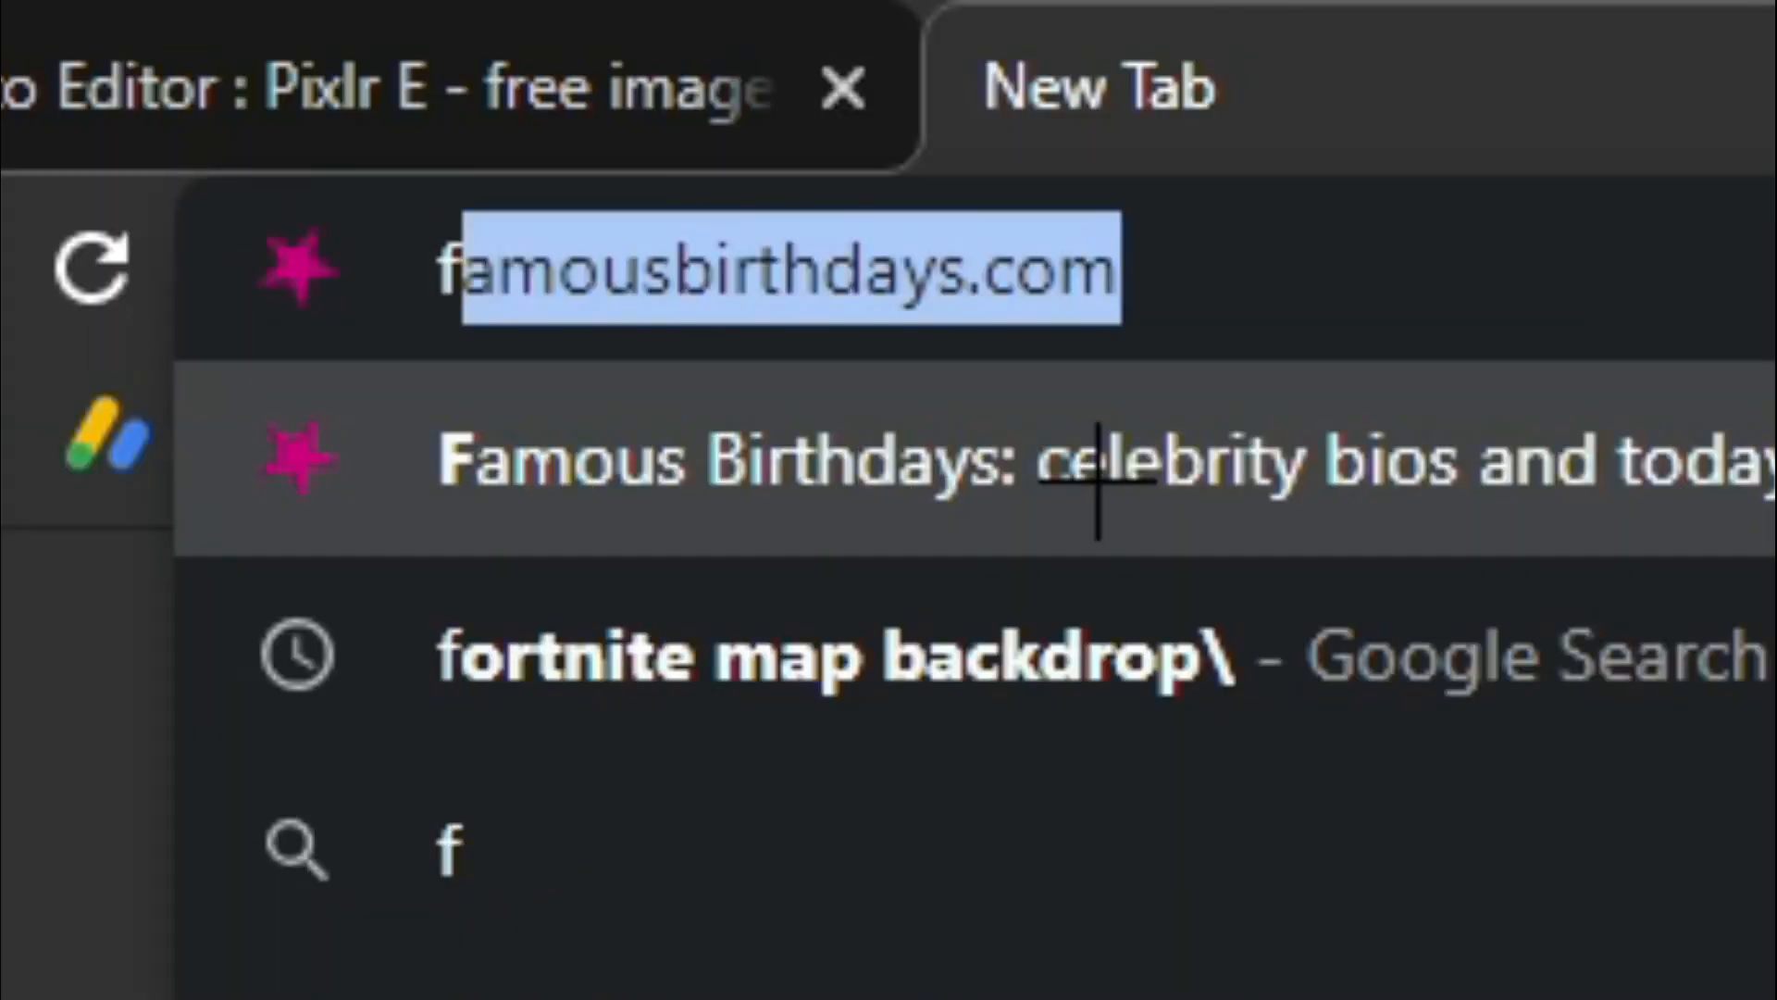
type("ortnite map back")
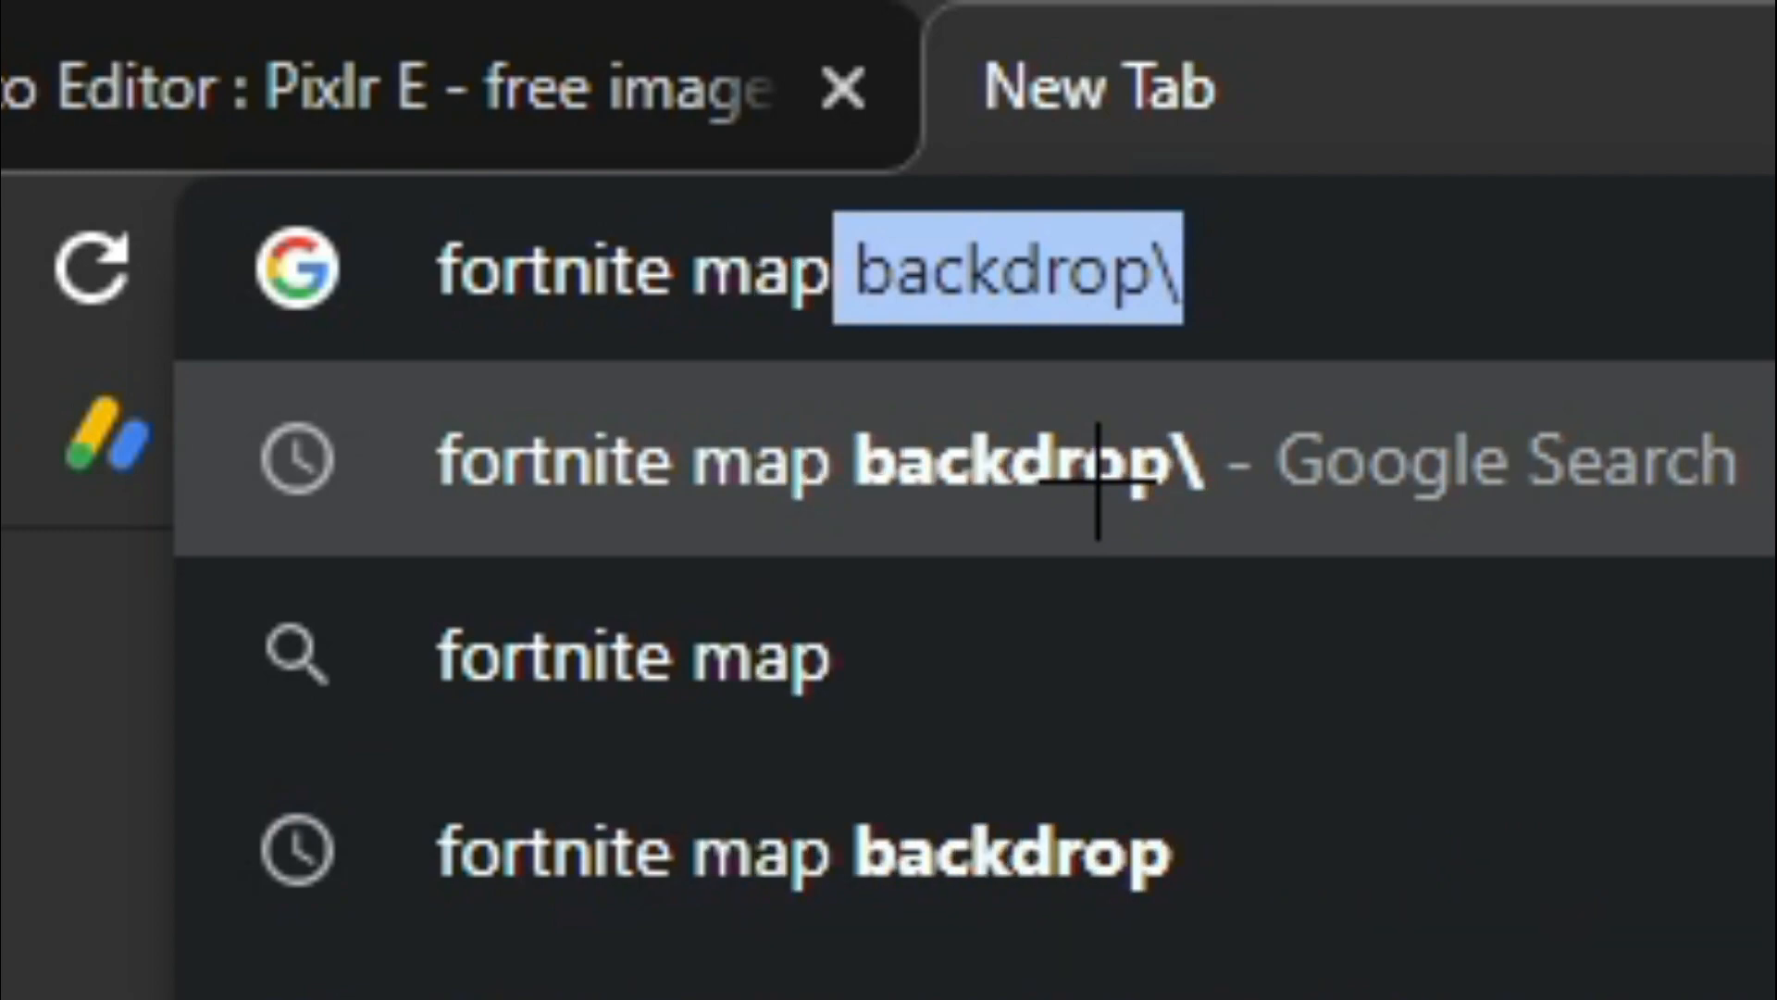
type("gound")
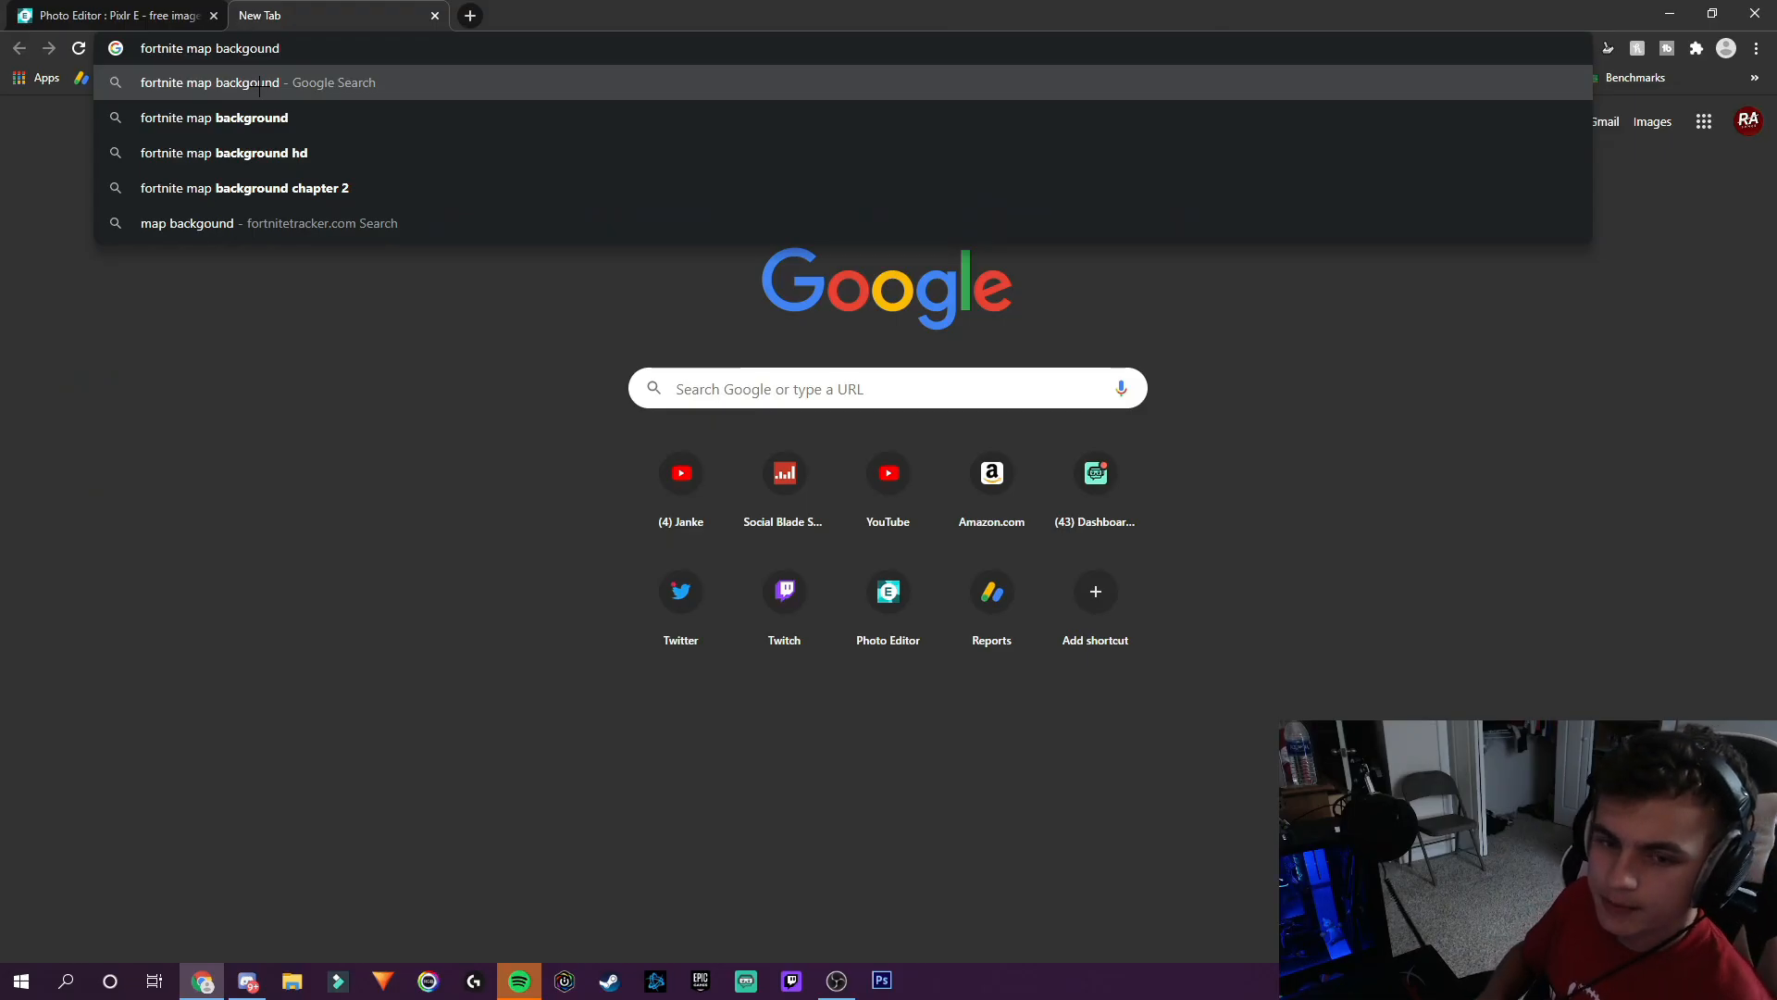
key("Return")
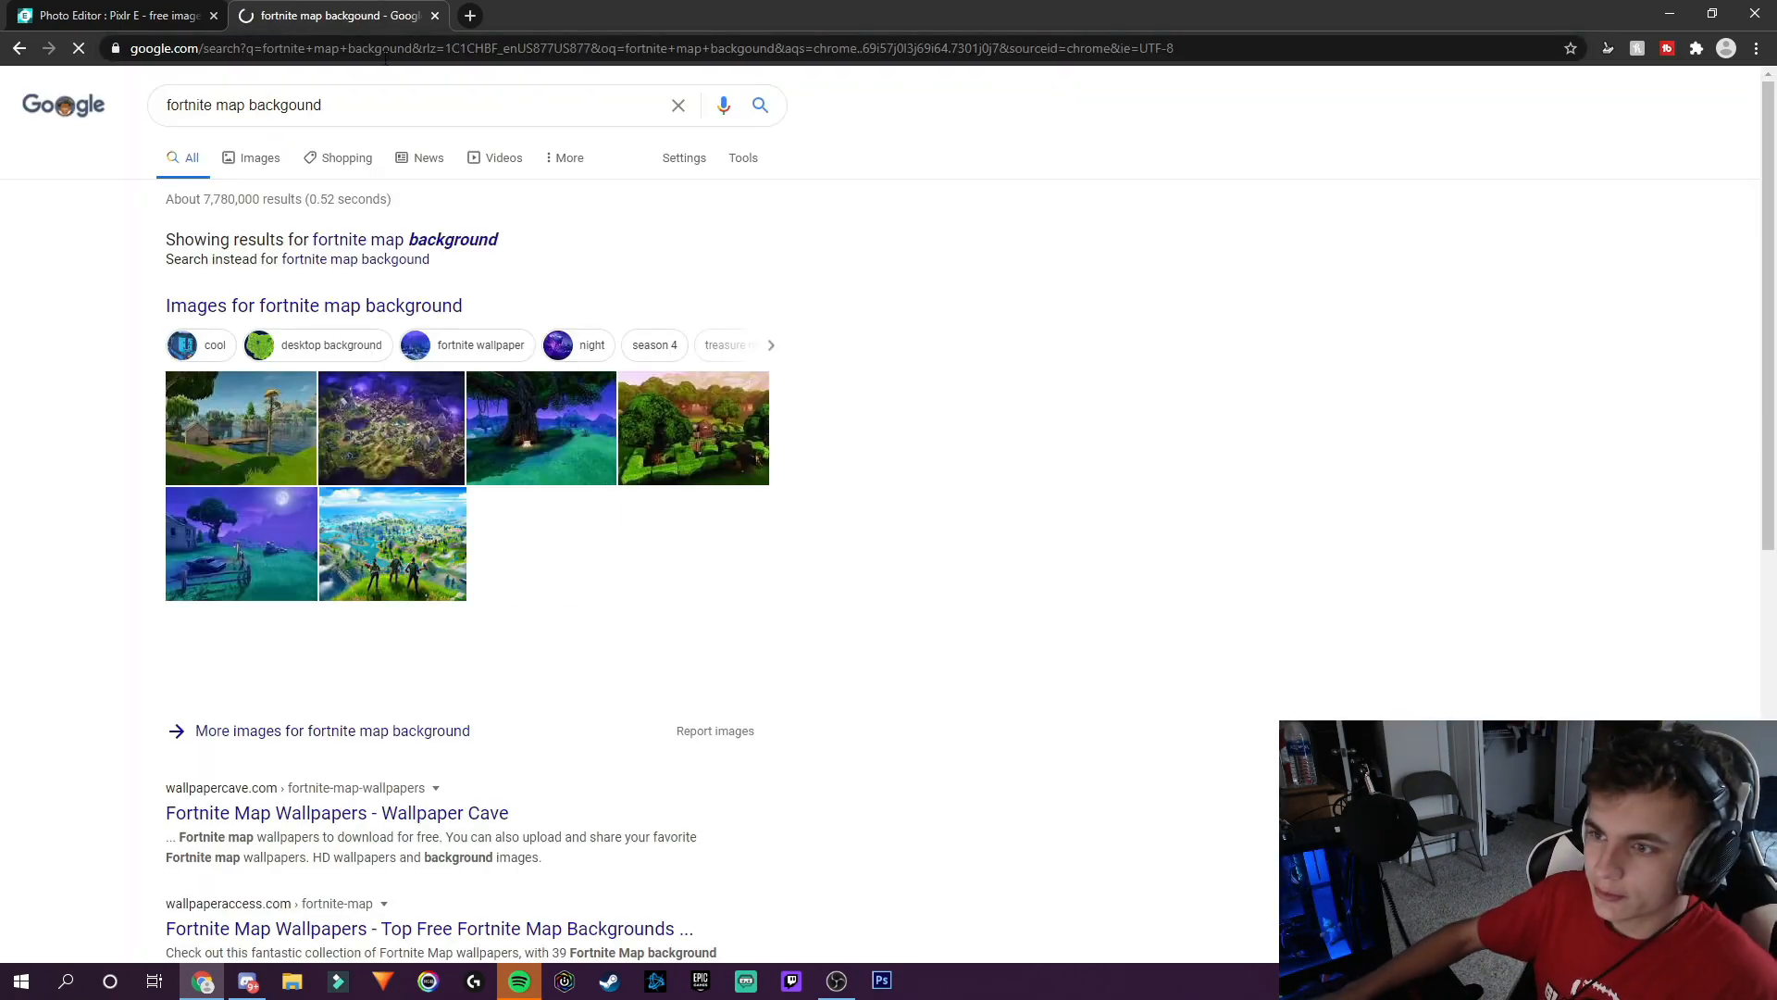
left_click(232, 159)
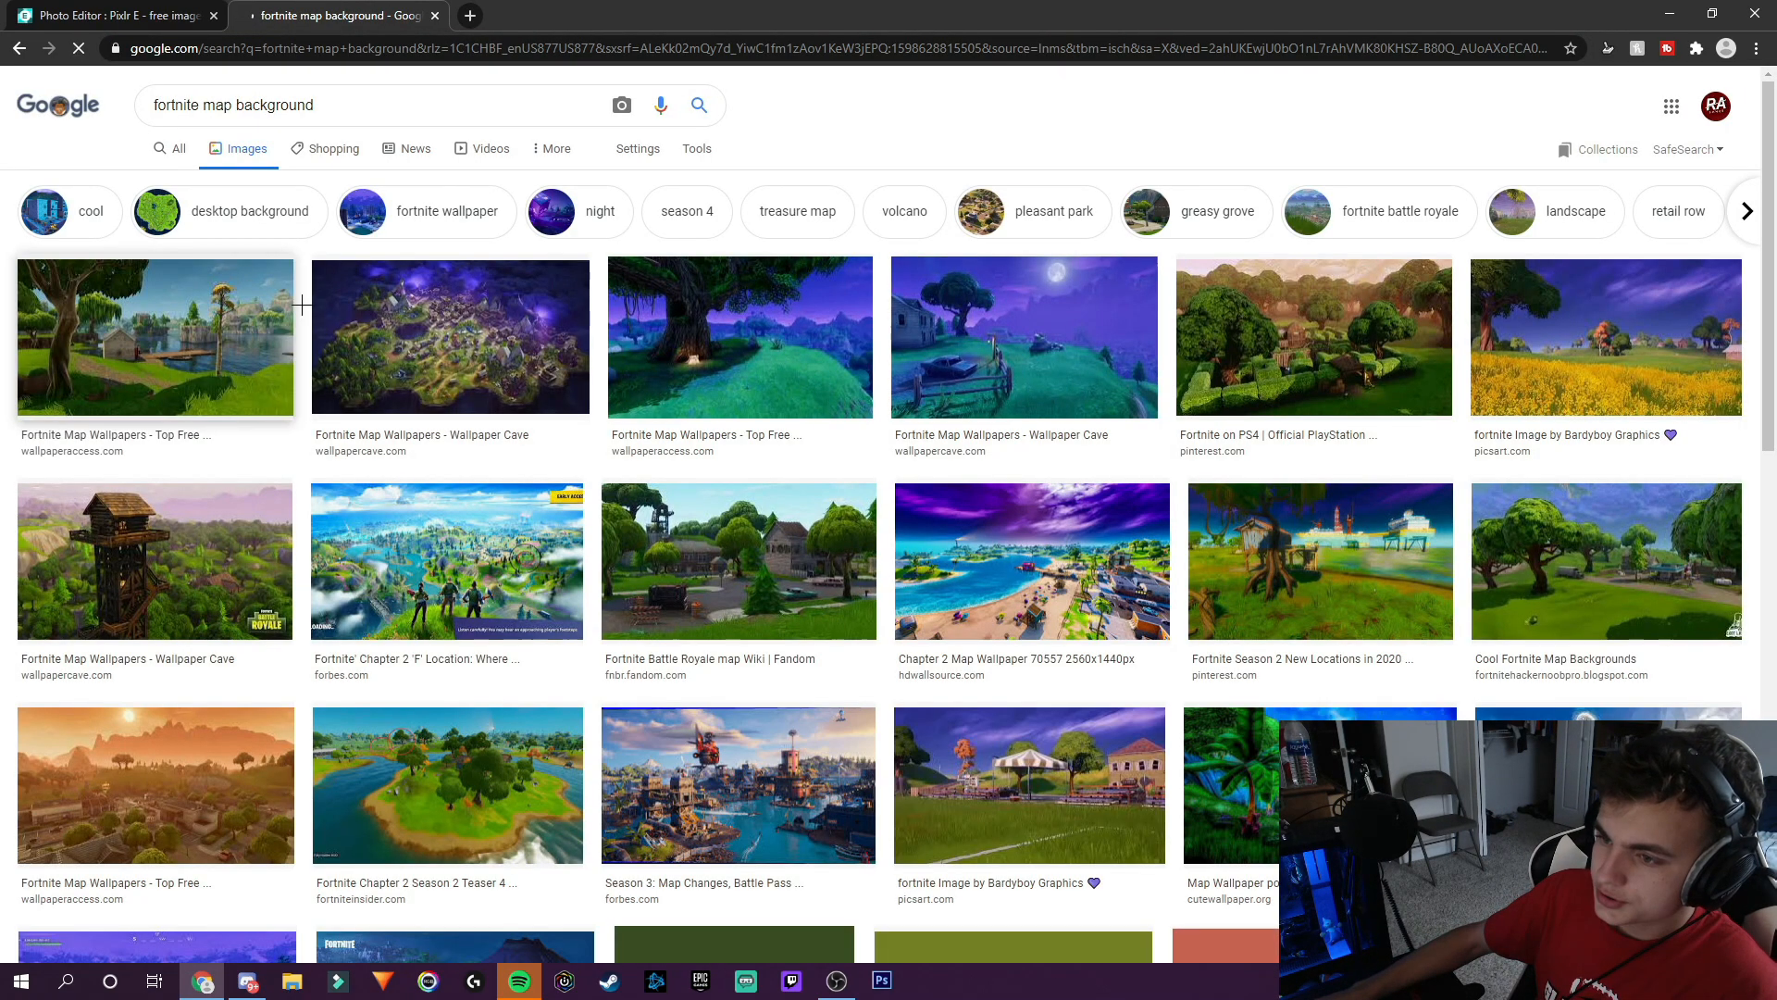
Preview the PicsArt picture of the yellow flower field under a purple sky and copy its image address.
scroll(819, 648, "down", 3)
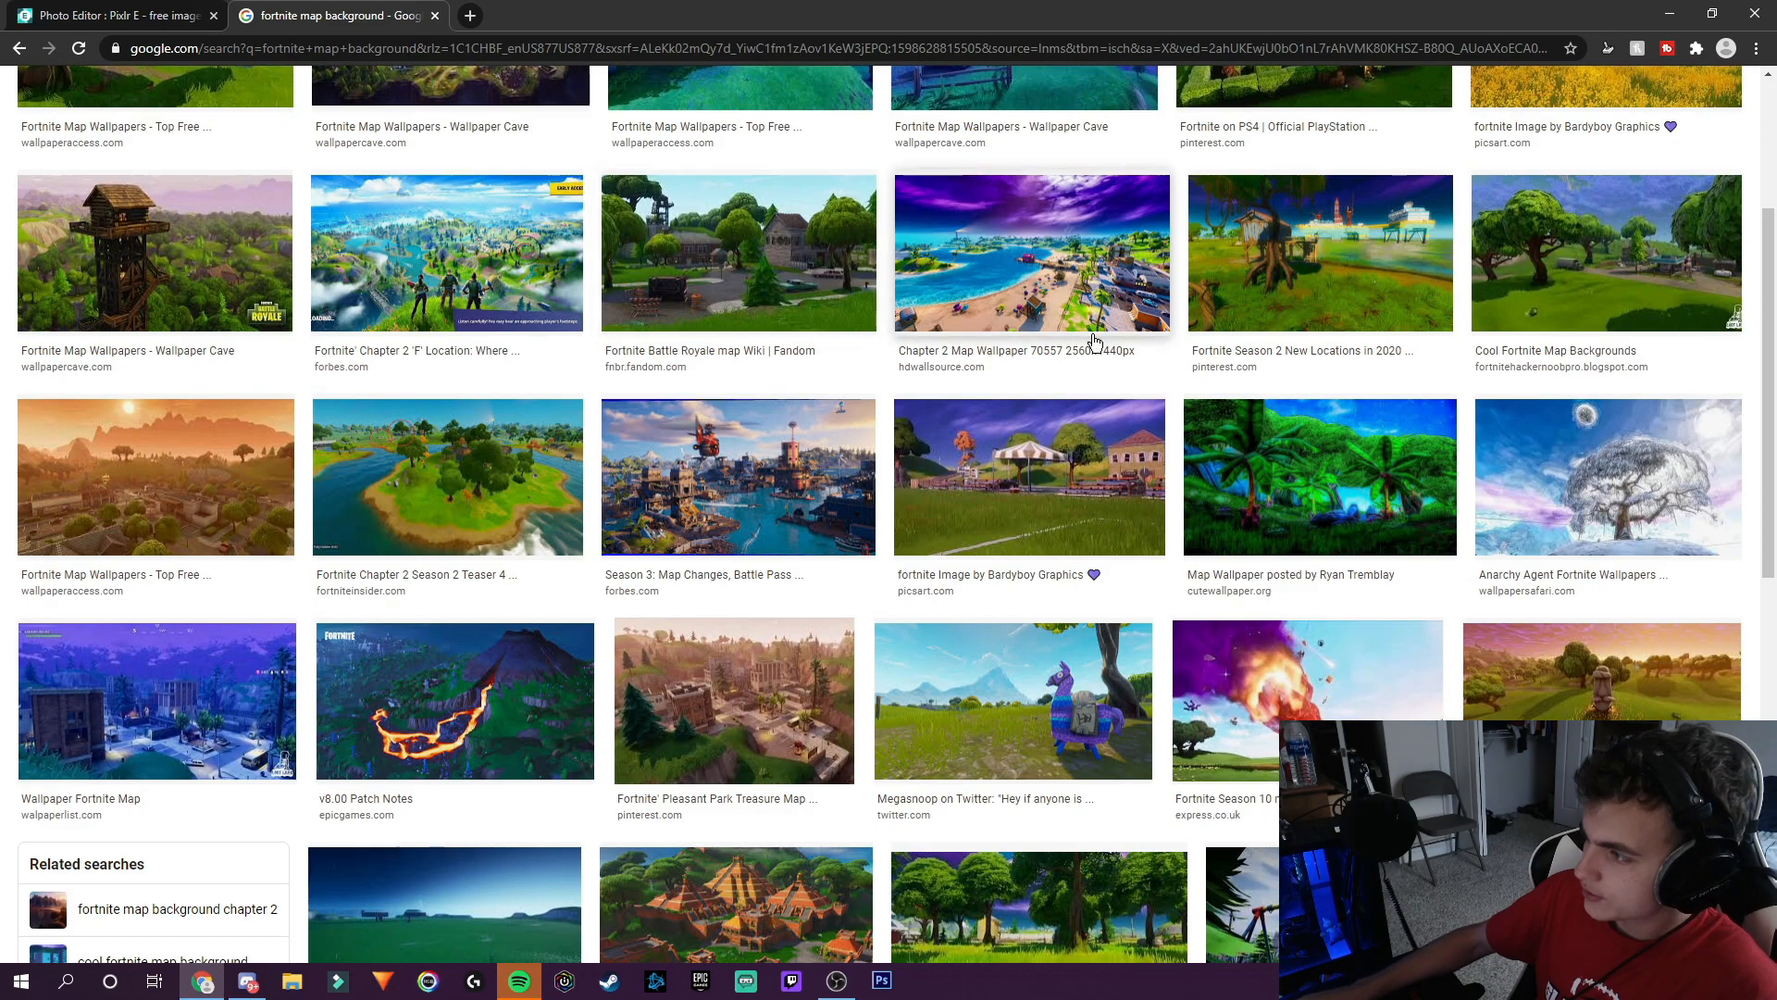
scroll(1259, 319, "up", 2)
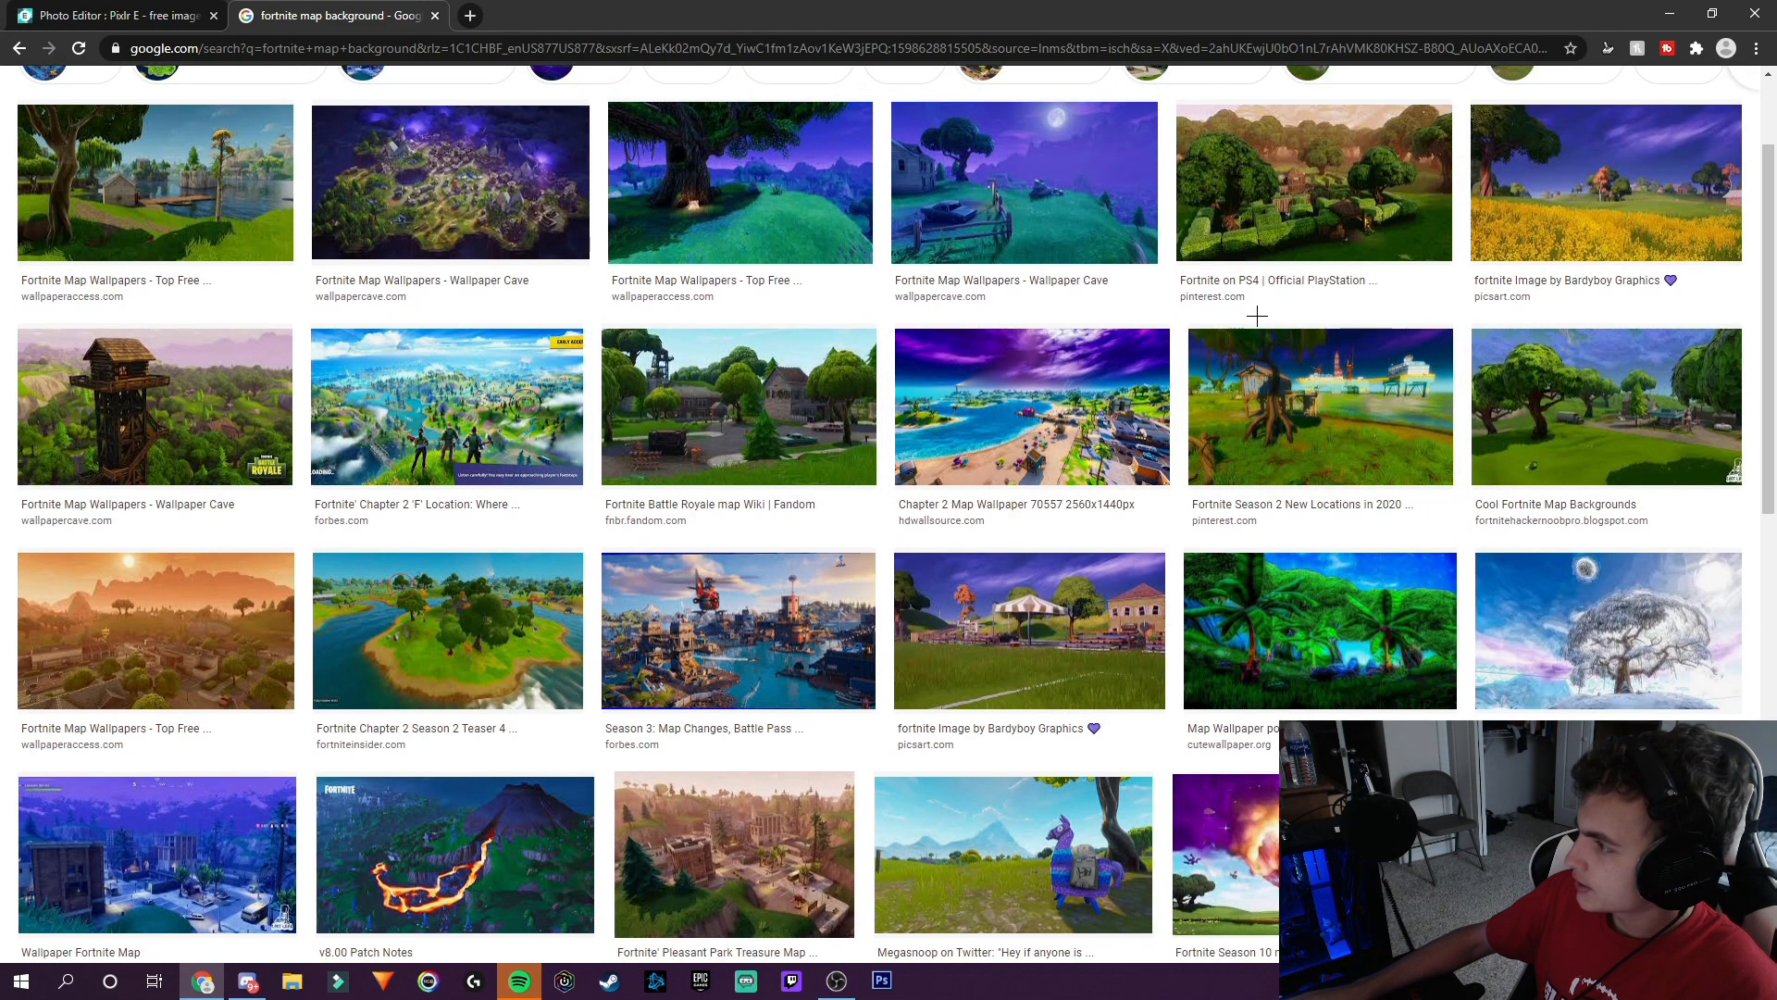
left_click(1629, 209)
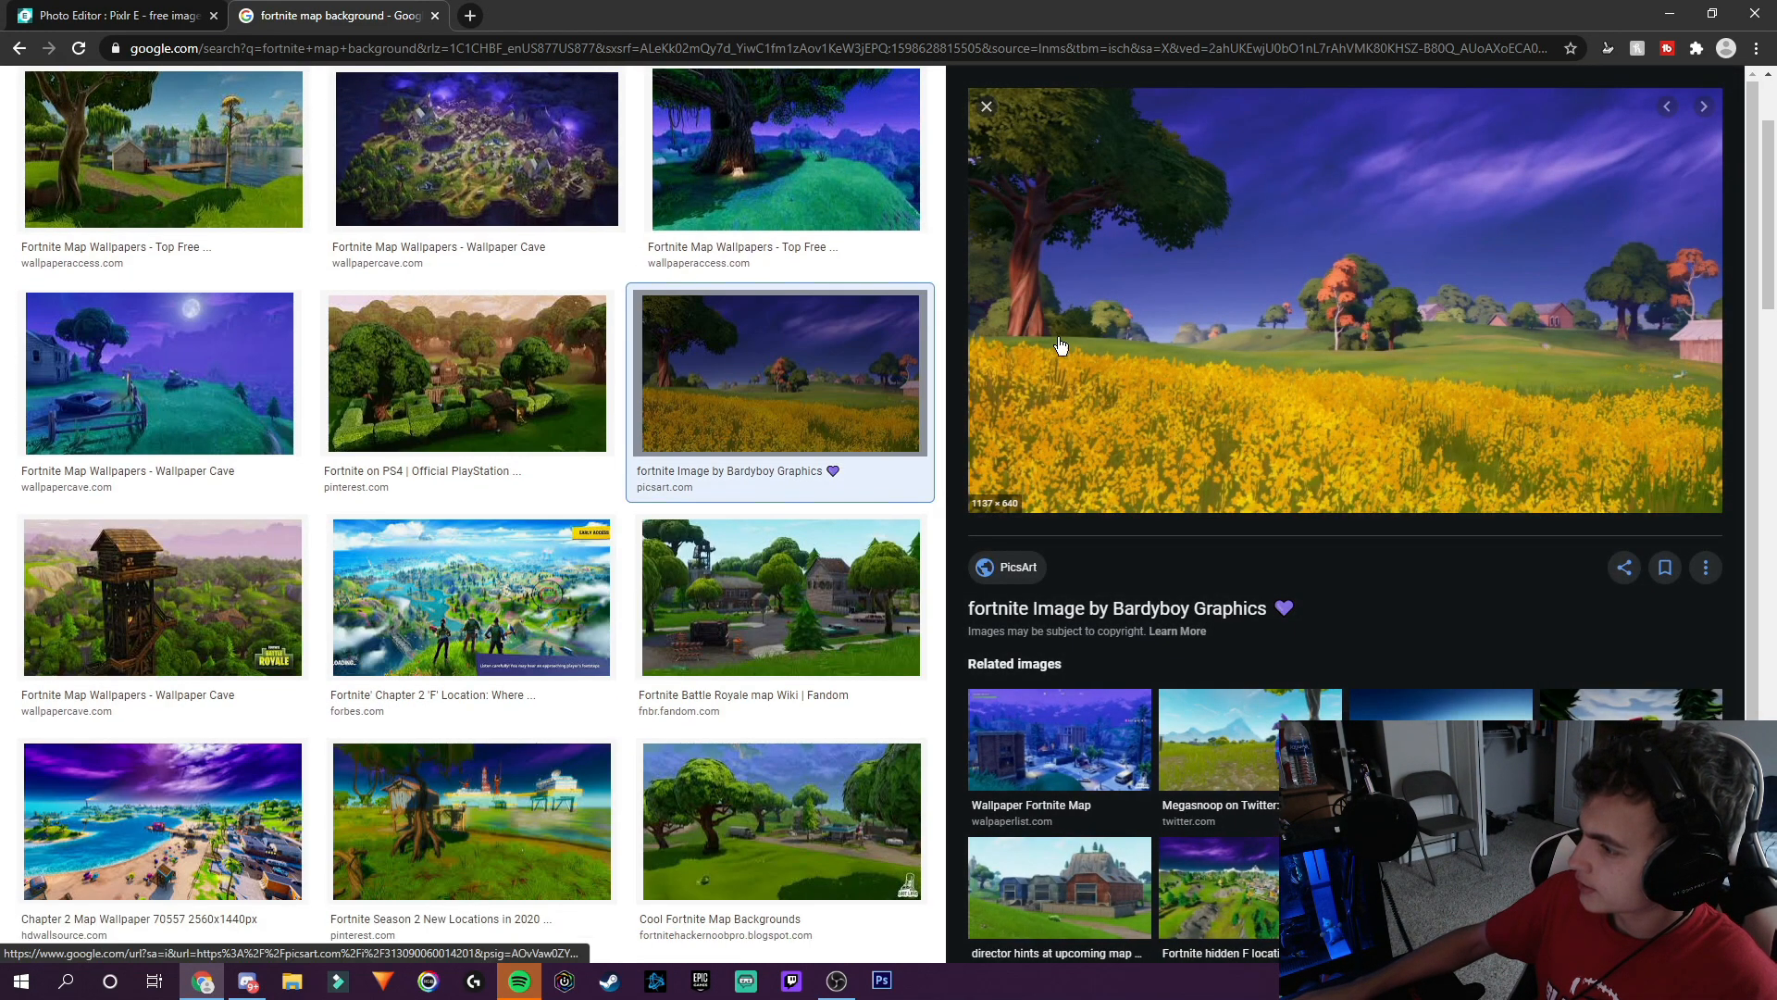
right_click(1188, 263)
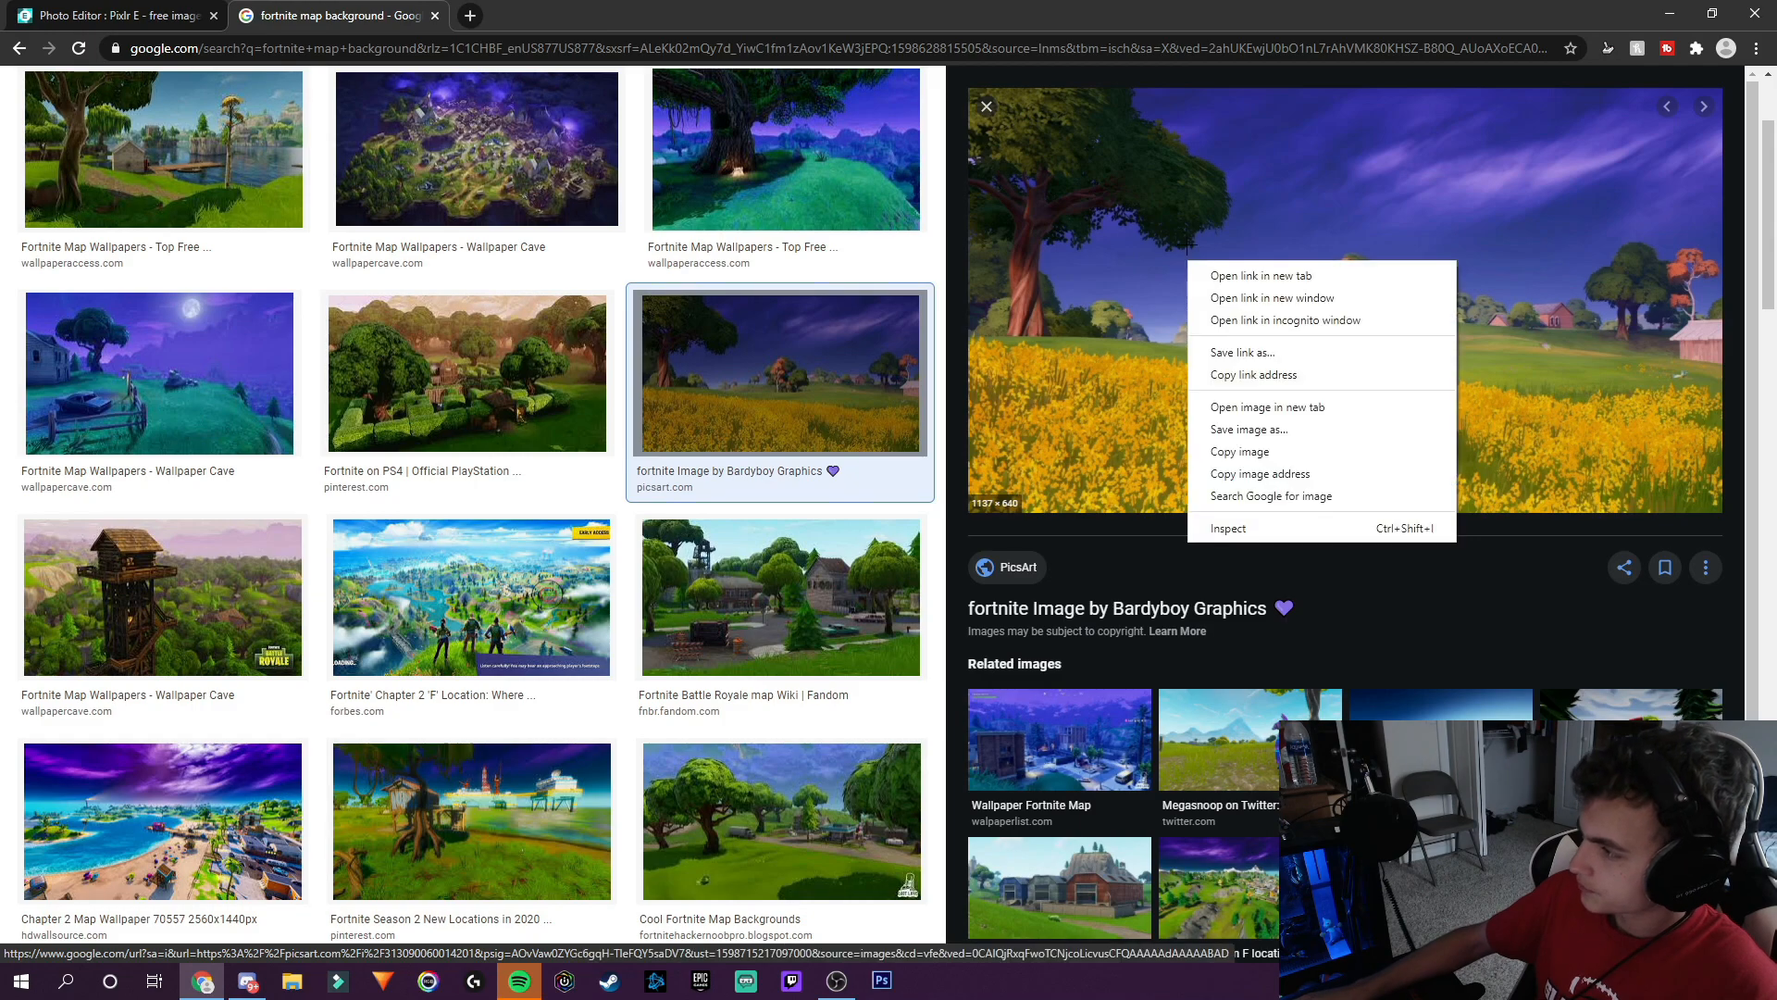
left_click(1302, 462)
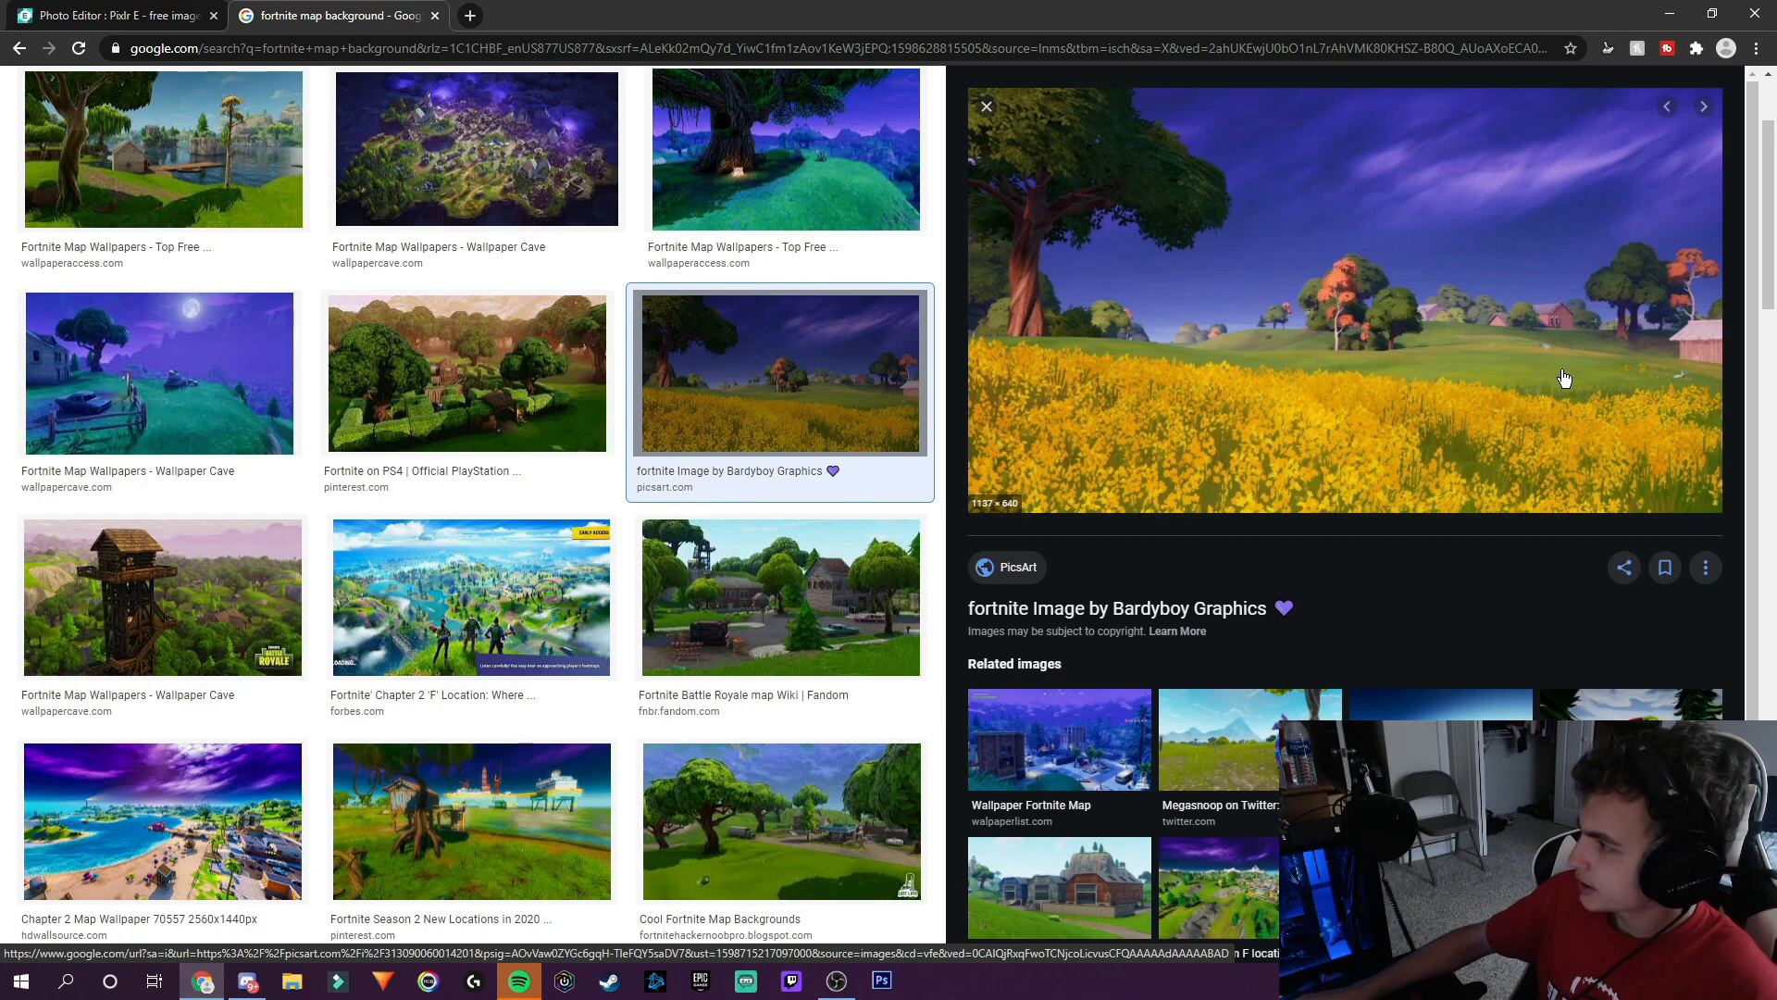
left_click(119, 16)
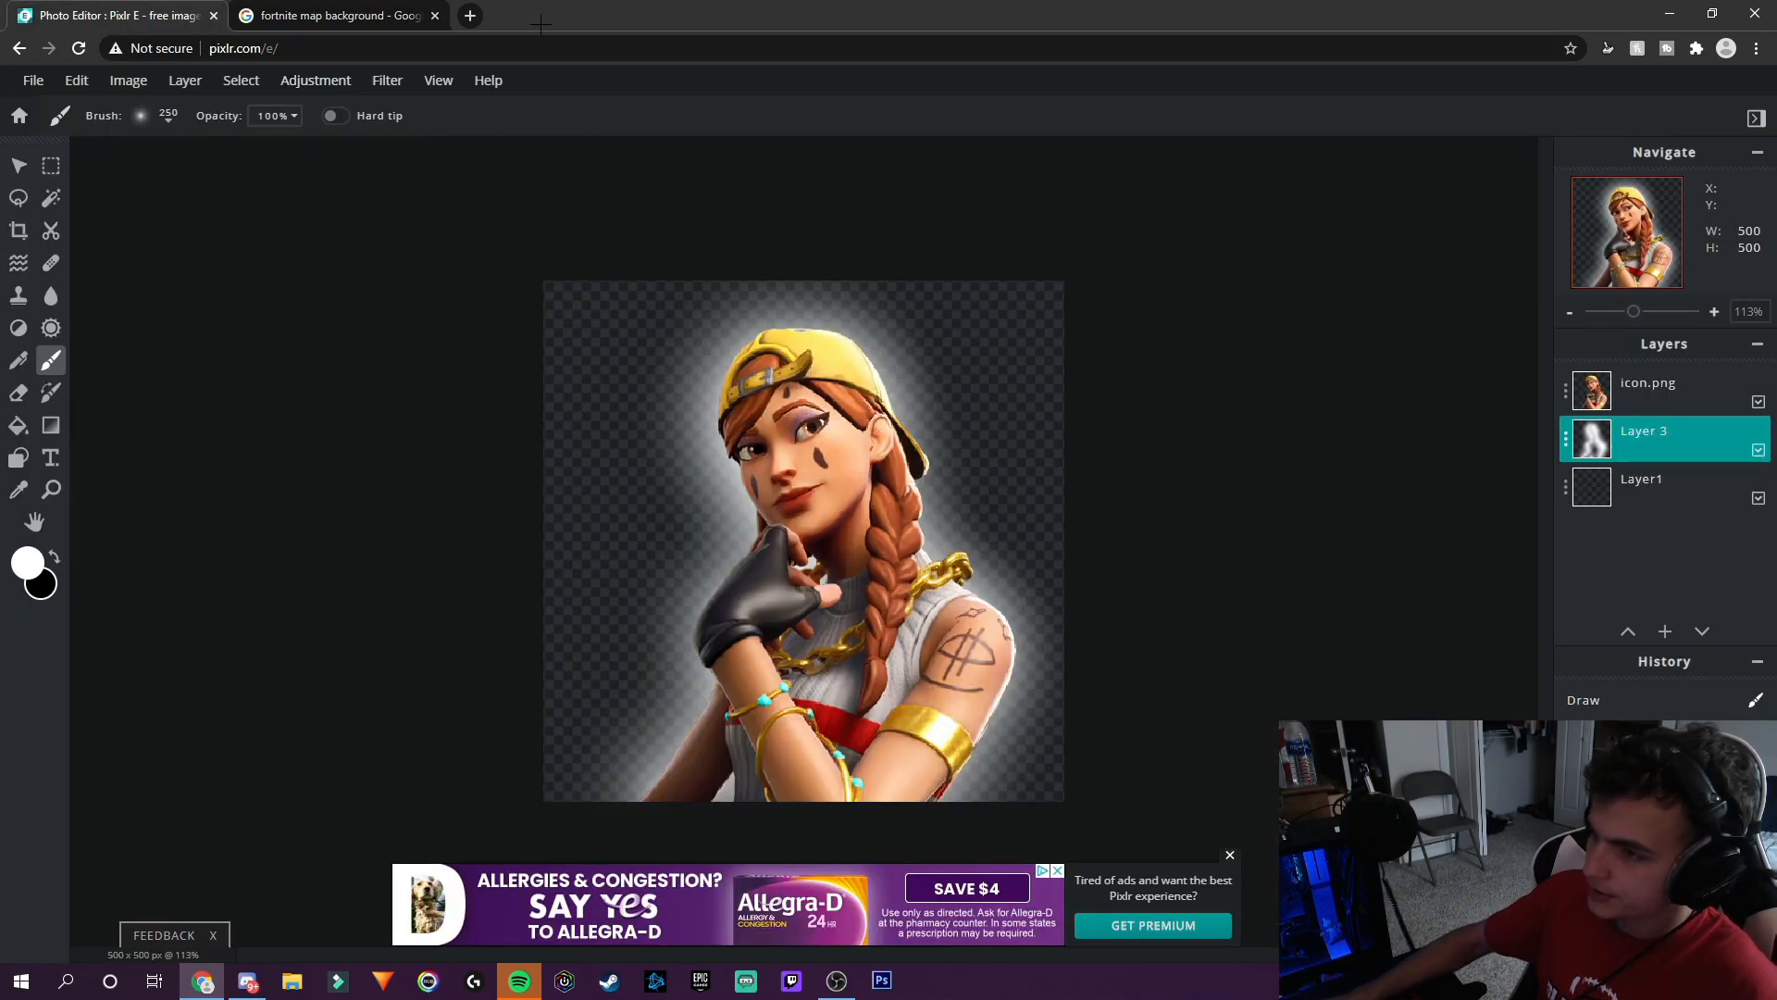
left_click(429, 26)
right_click(1295, 333)
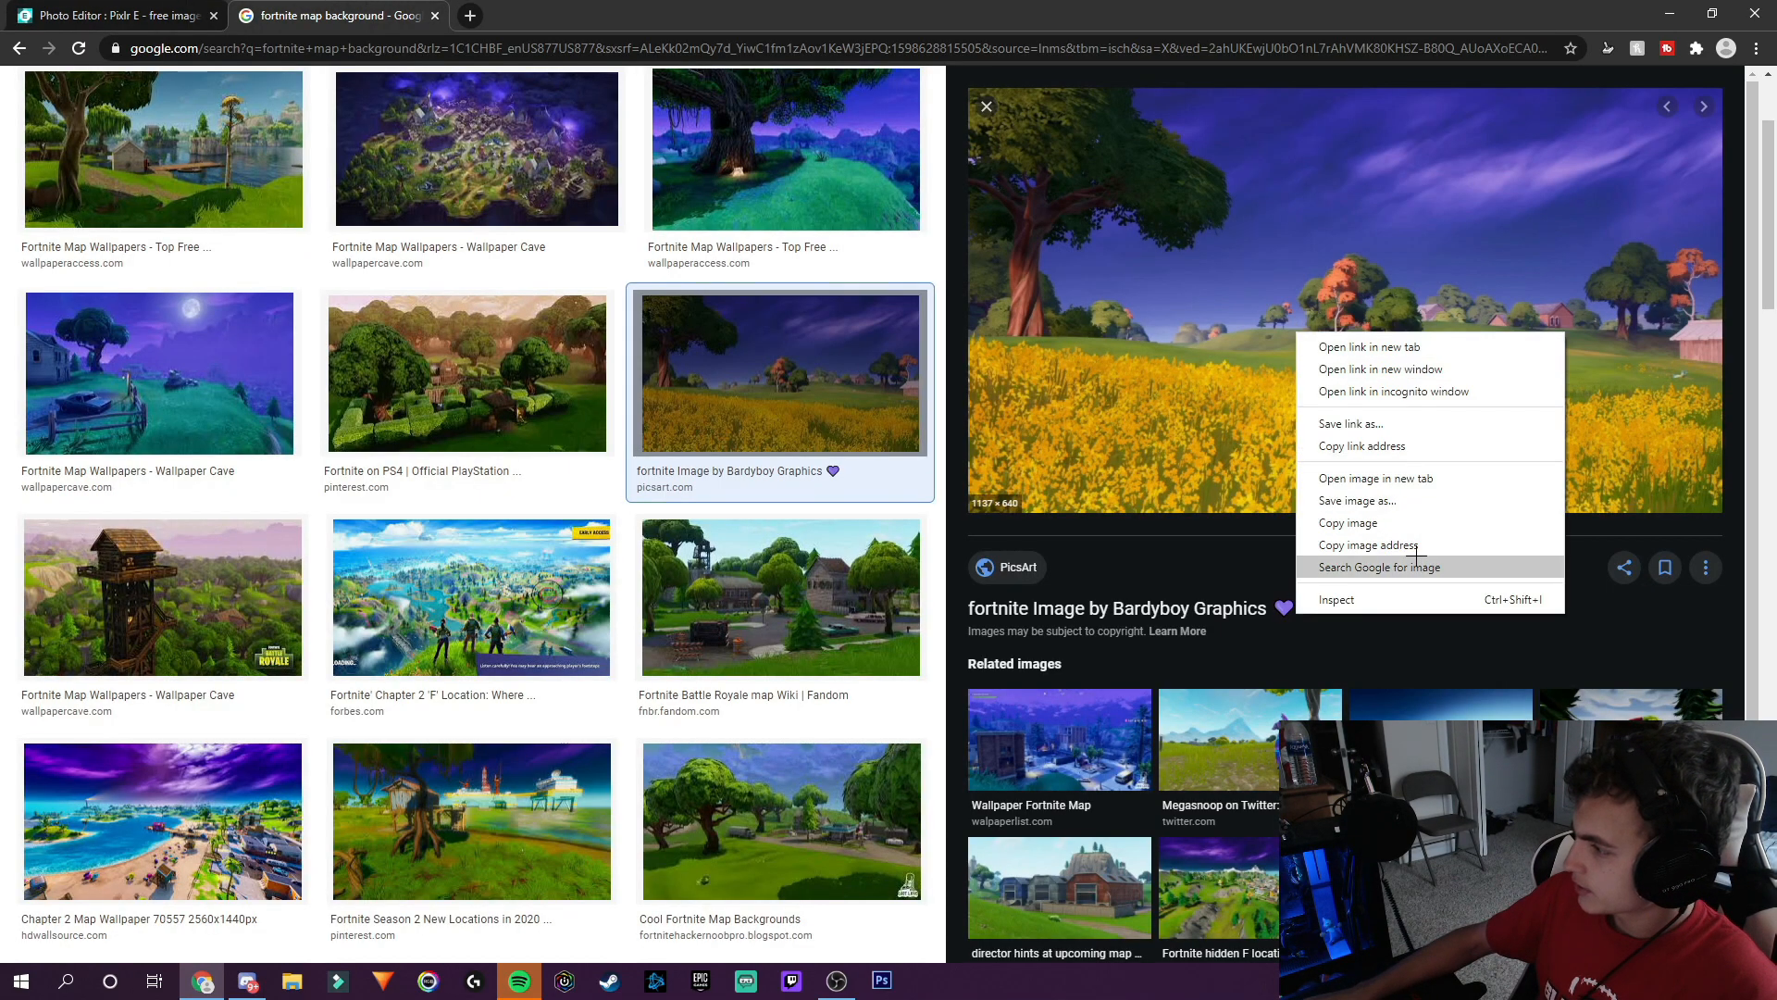
left_click(1408, 547)
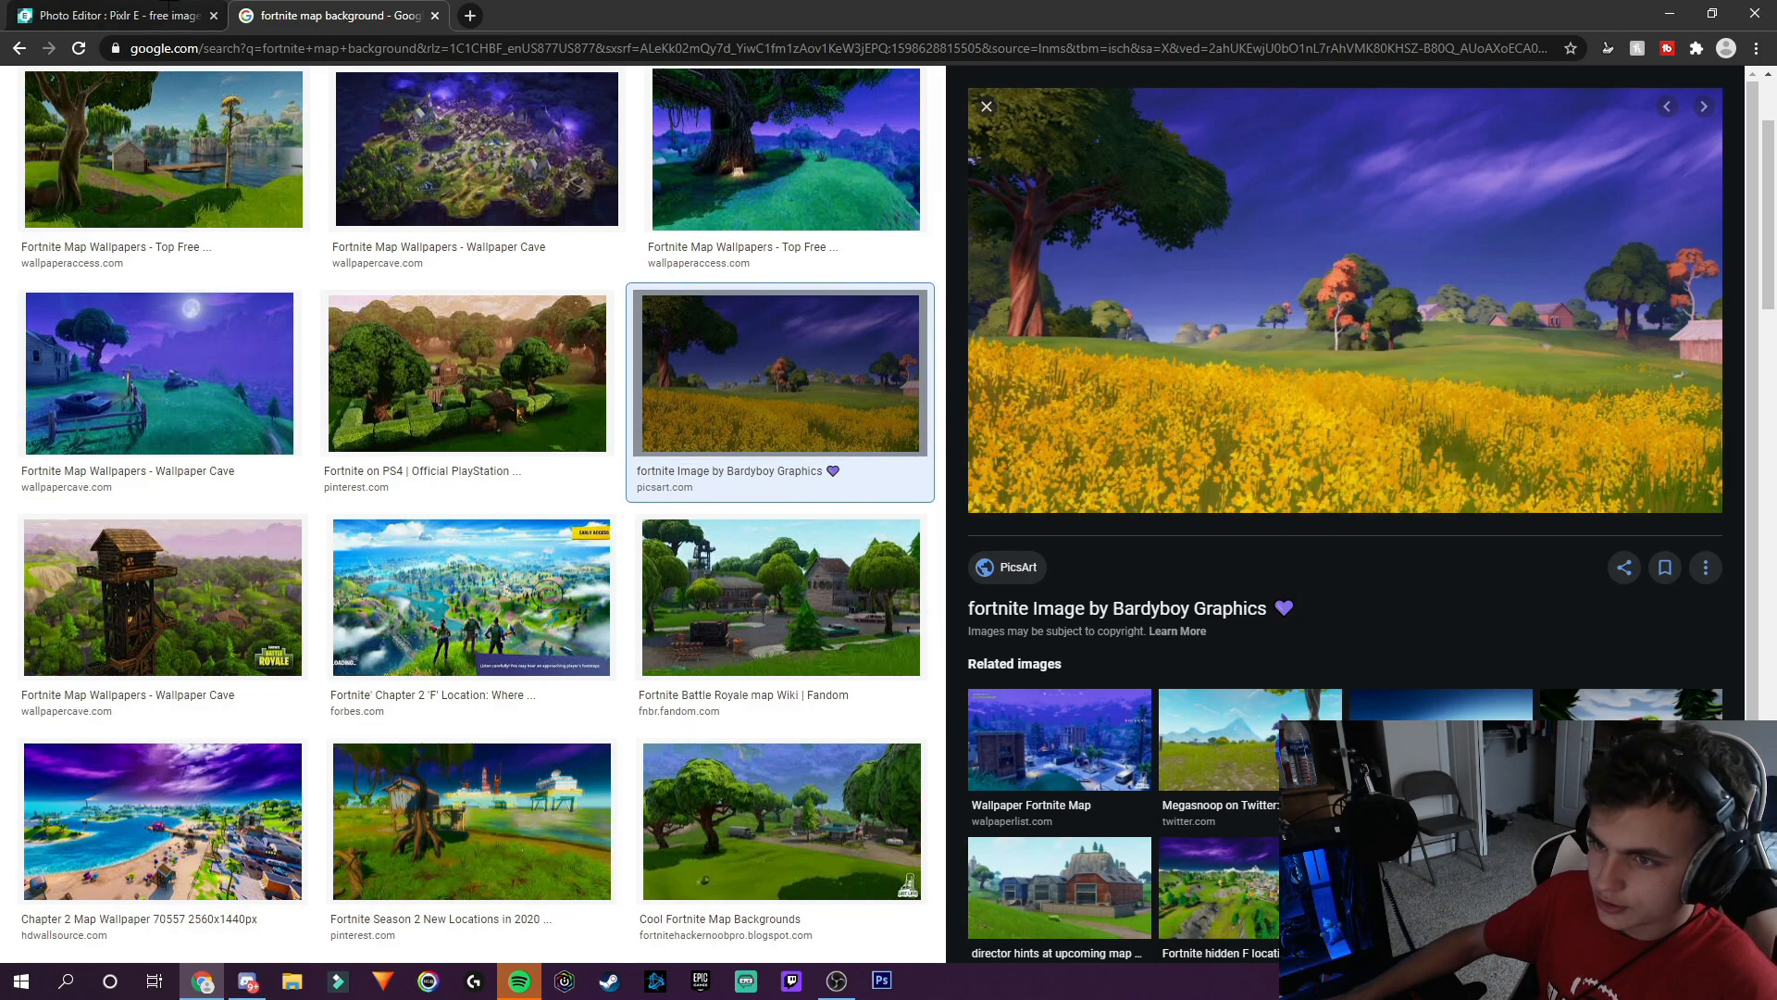
Return to Pixlr E and add the flower field picture from its copied address as a URL layer.
left_click(148, 8)
left_click(185, 81)
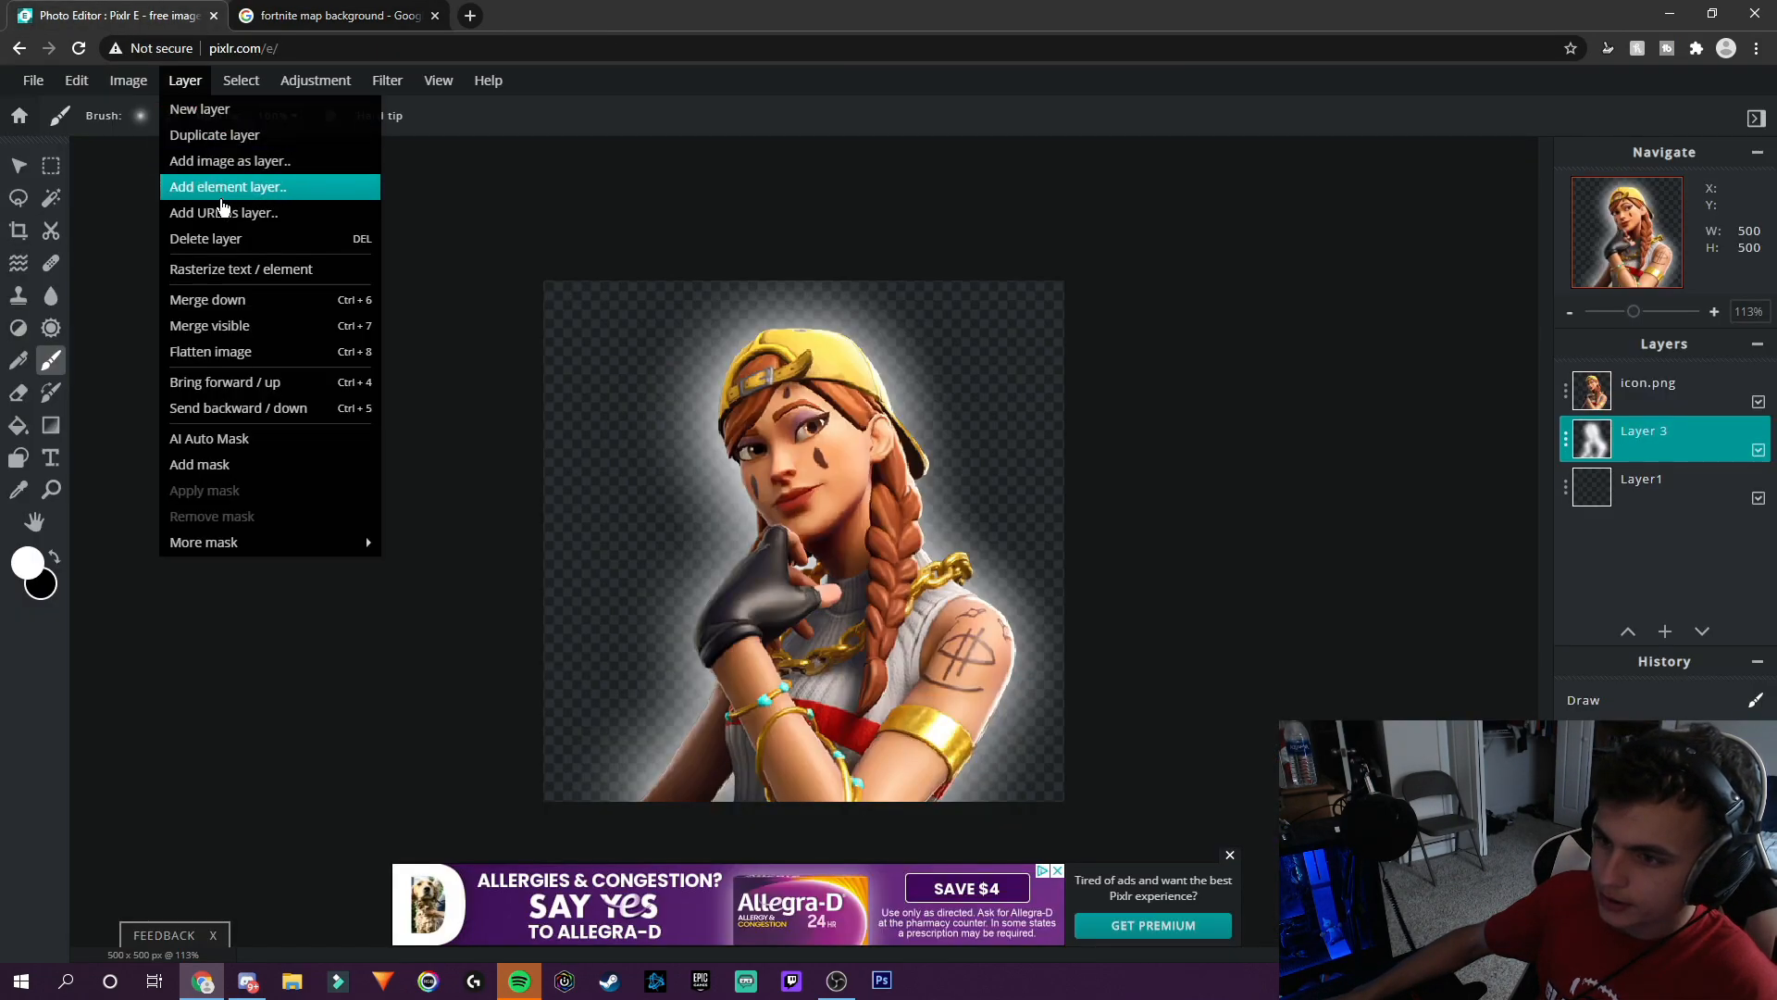
left_click(224, 215)
left_click(1177, 590)
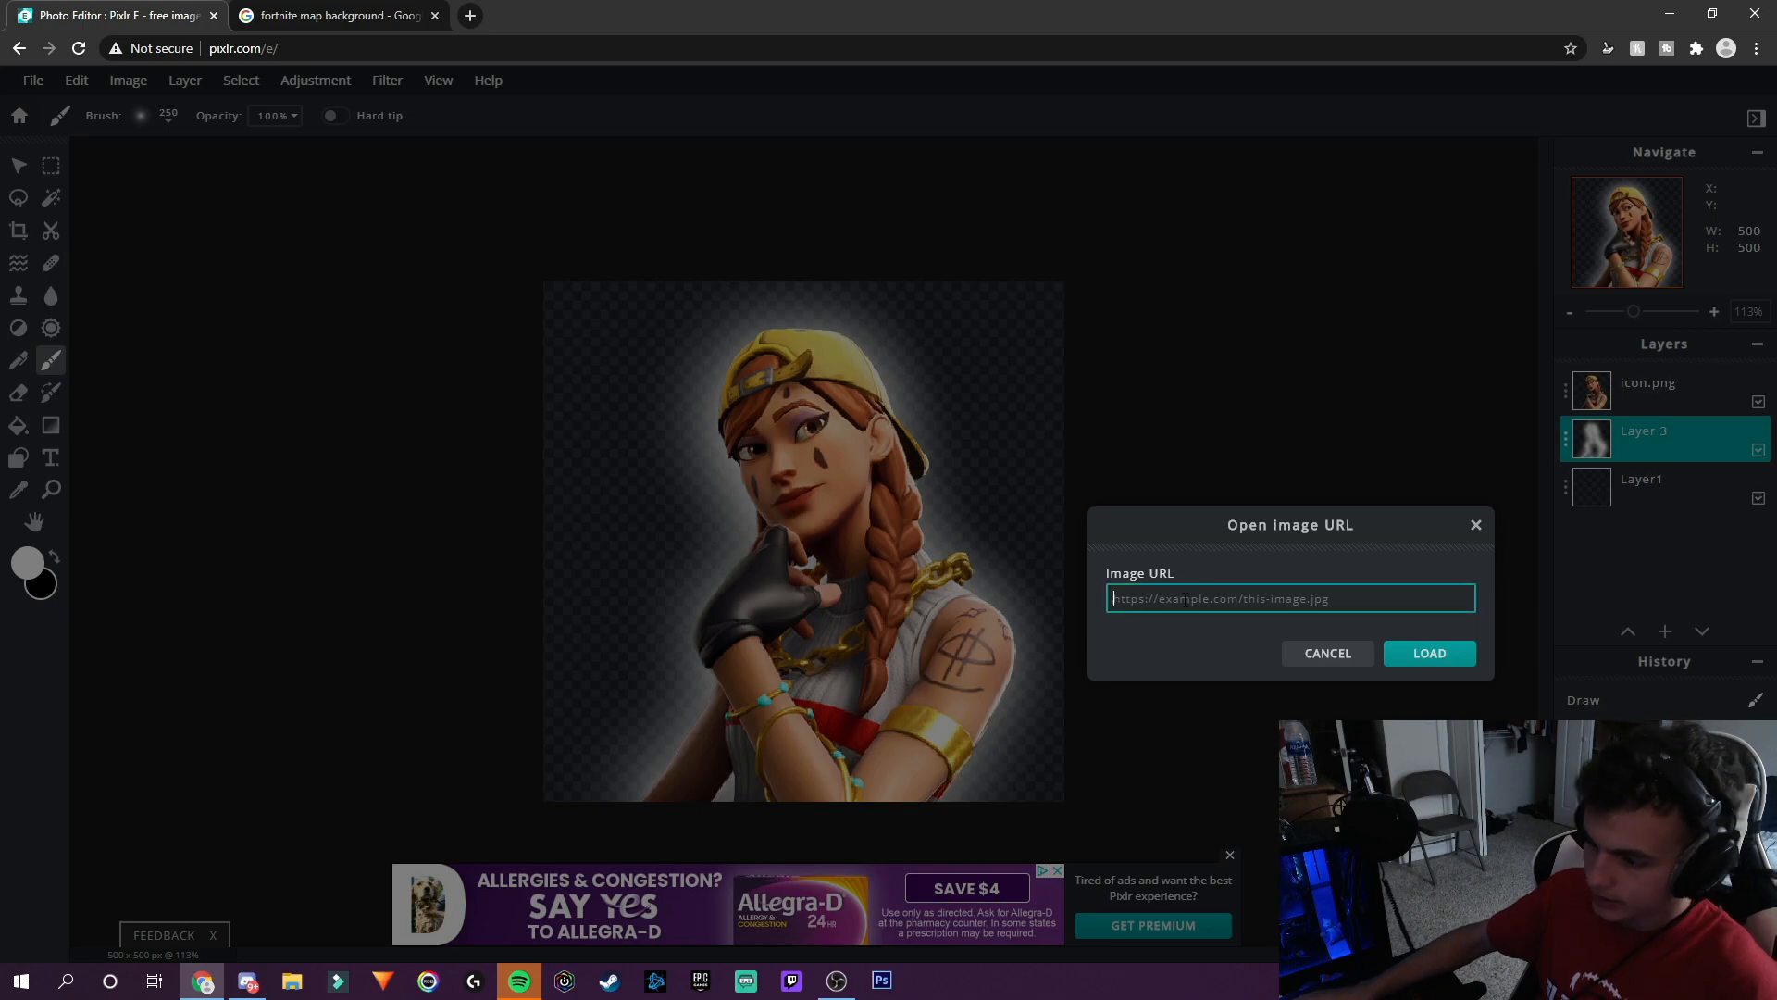
key("ctrl+v")
key("Return")
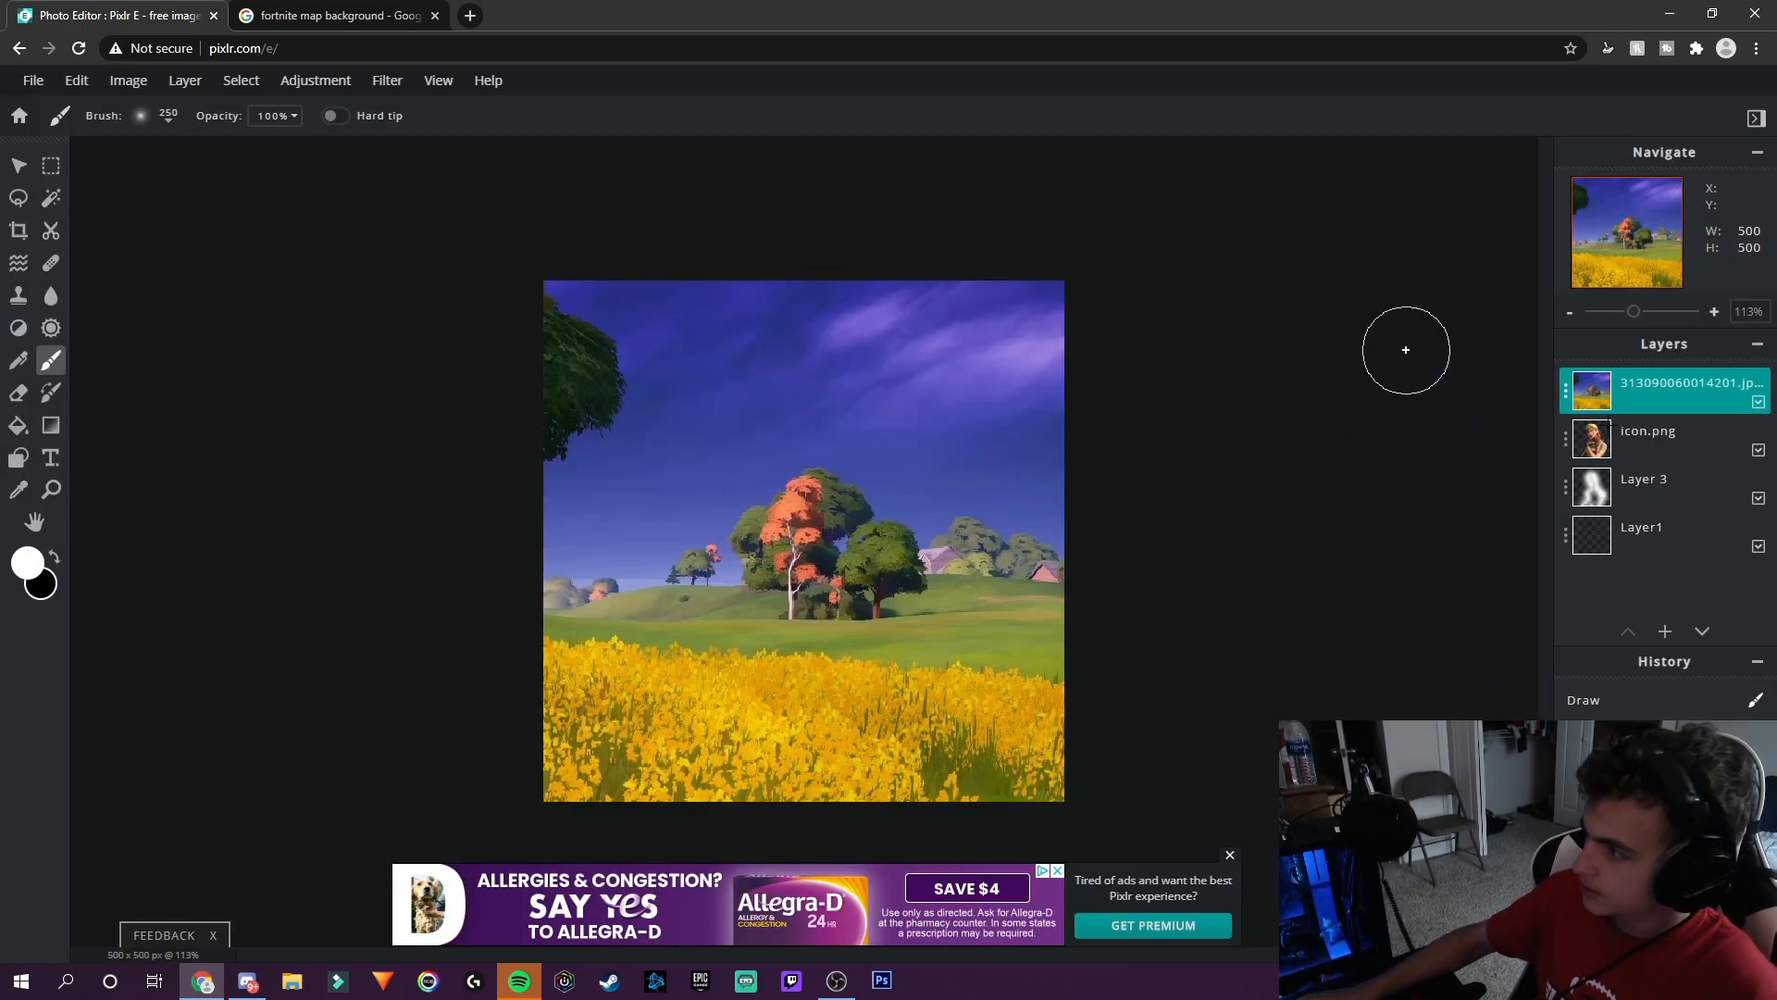
Scale the flower field layer to about 937 × 527 px and place it at about left 0, top -13 so it covers the canvas.
left_click(19, 167)
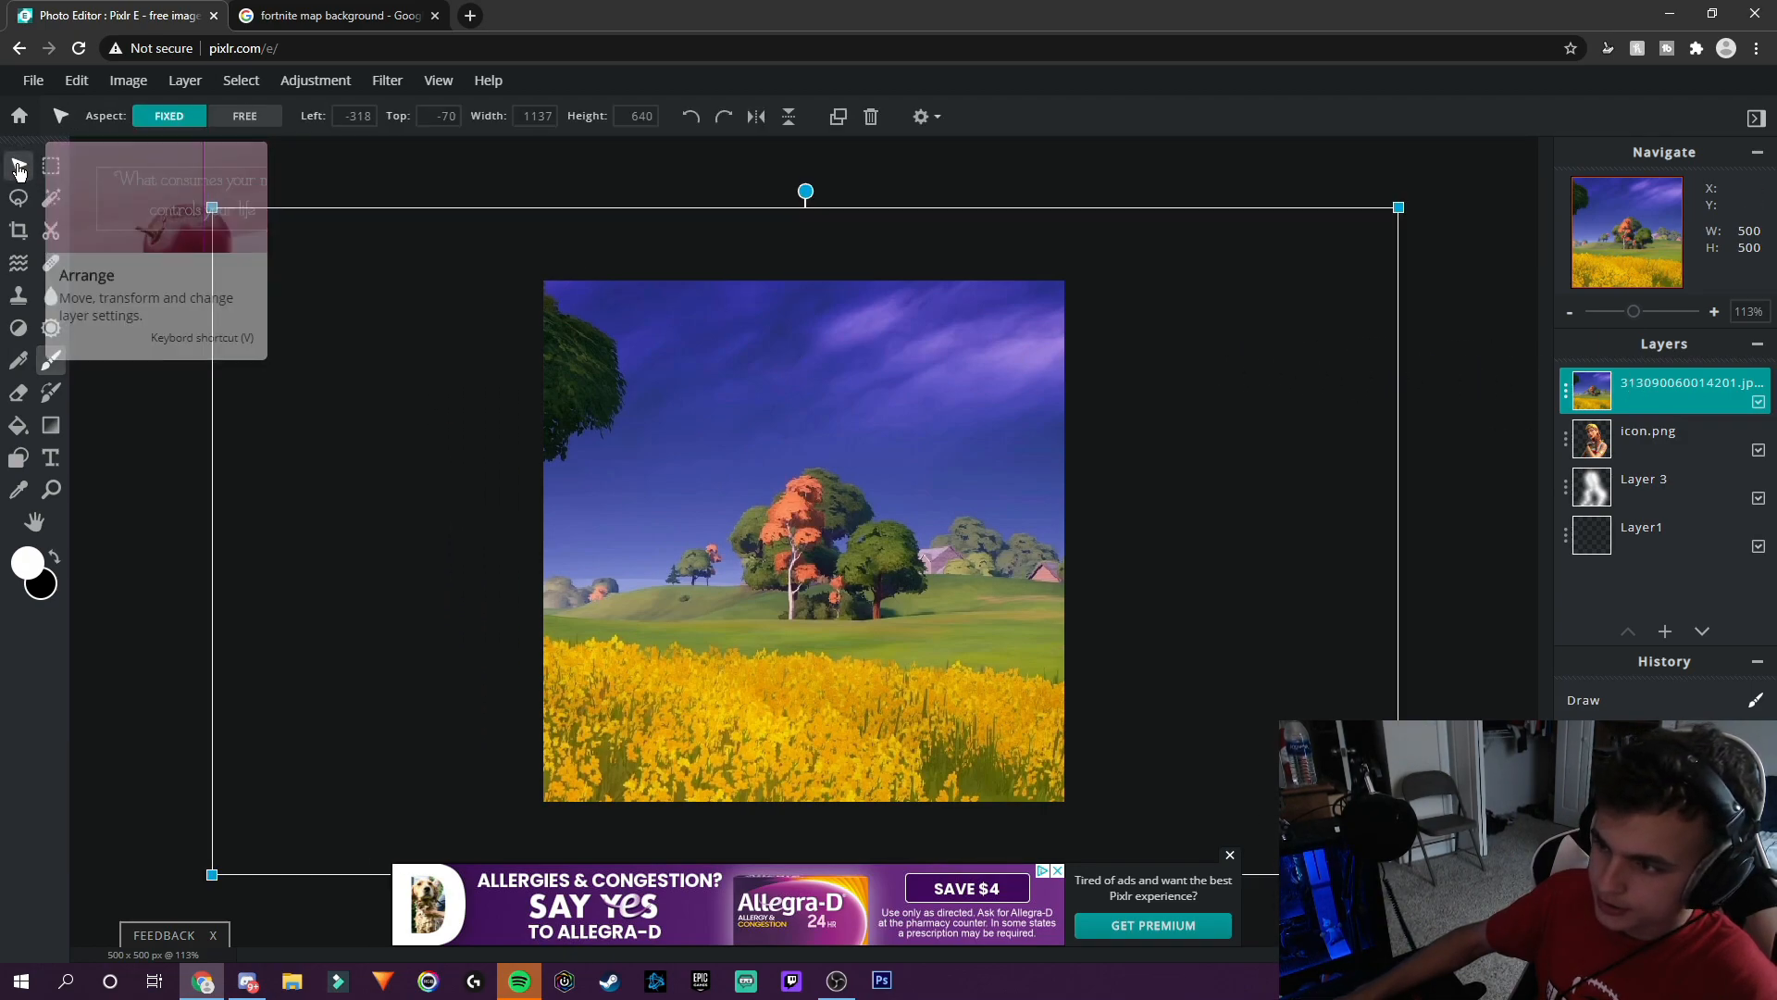
left_click_drag(223, 217, 421, 317)
left_click_drag(982, 569, 1110, 520)
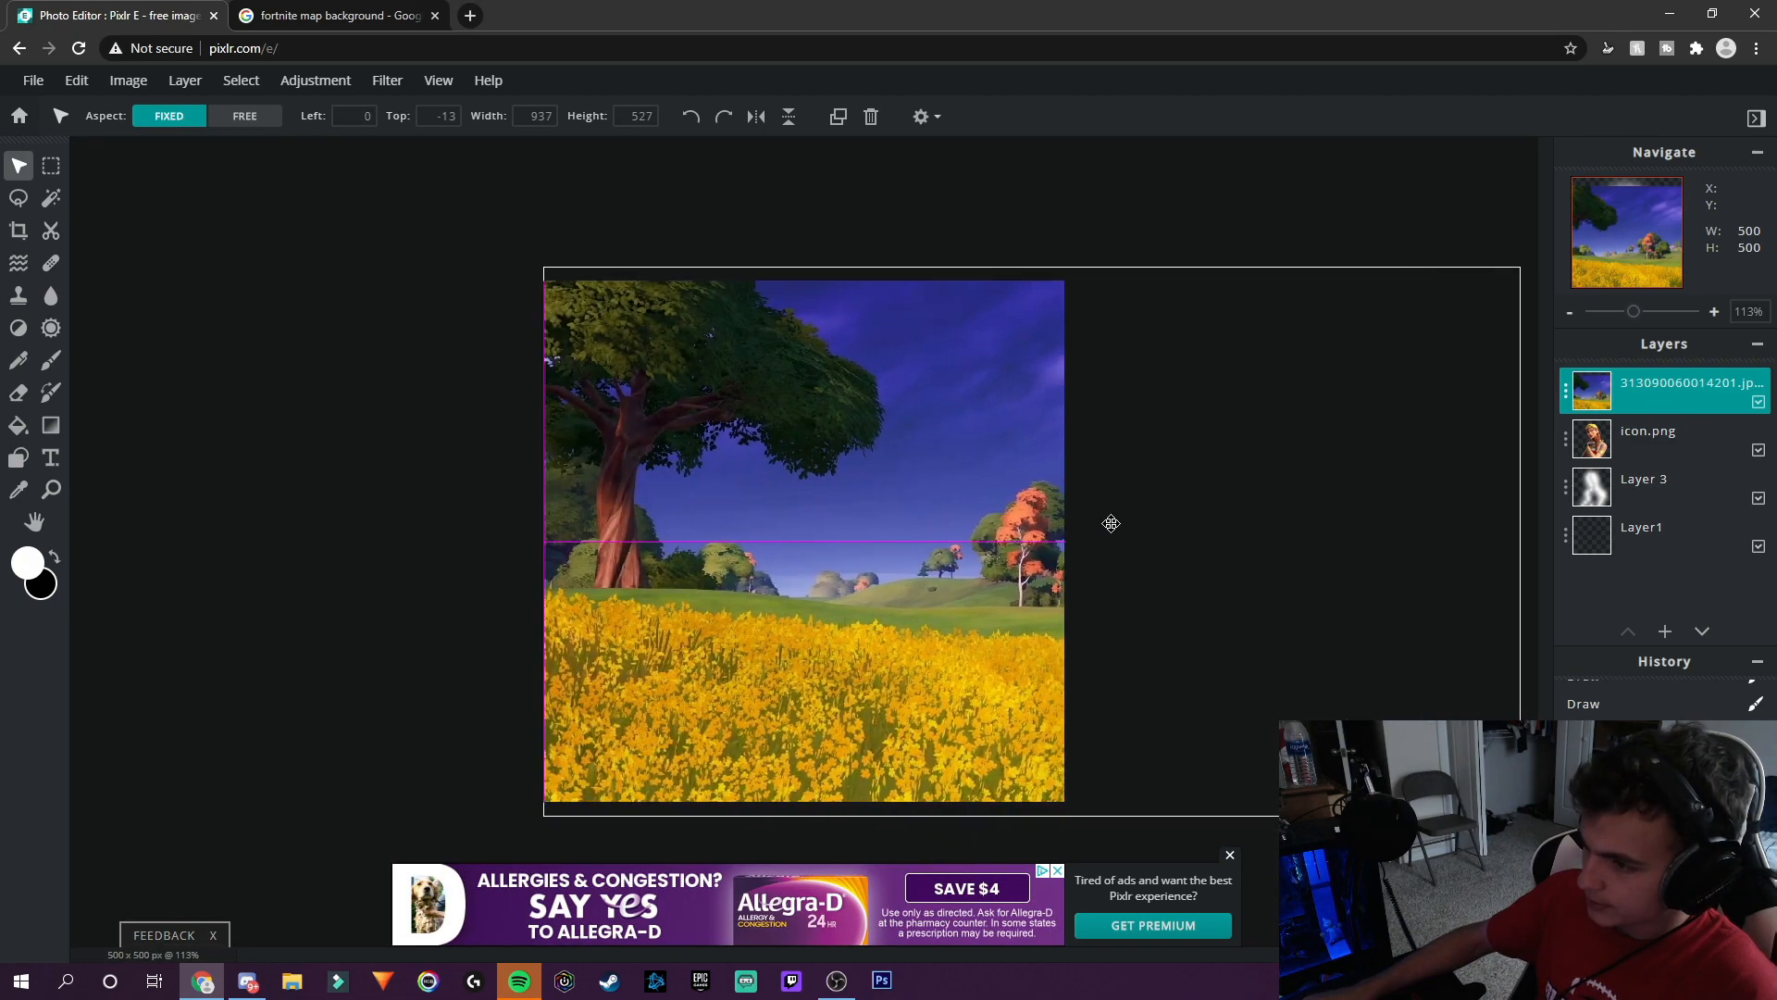
left_click(1158, 316)
scroll(1158, 316, "down", 4)
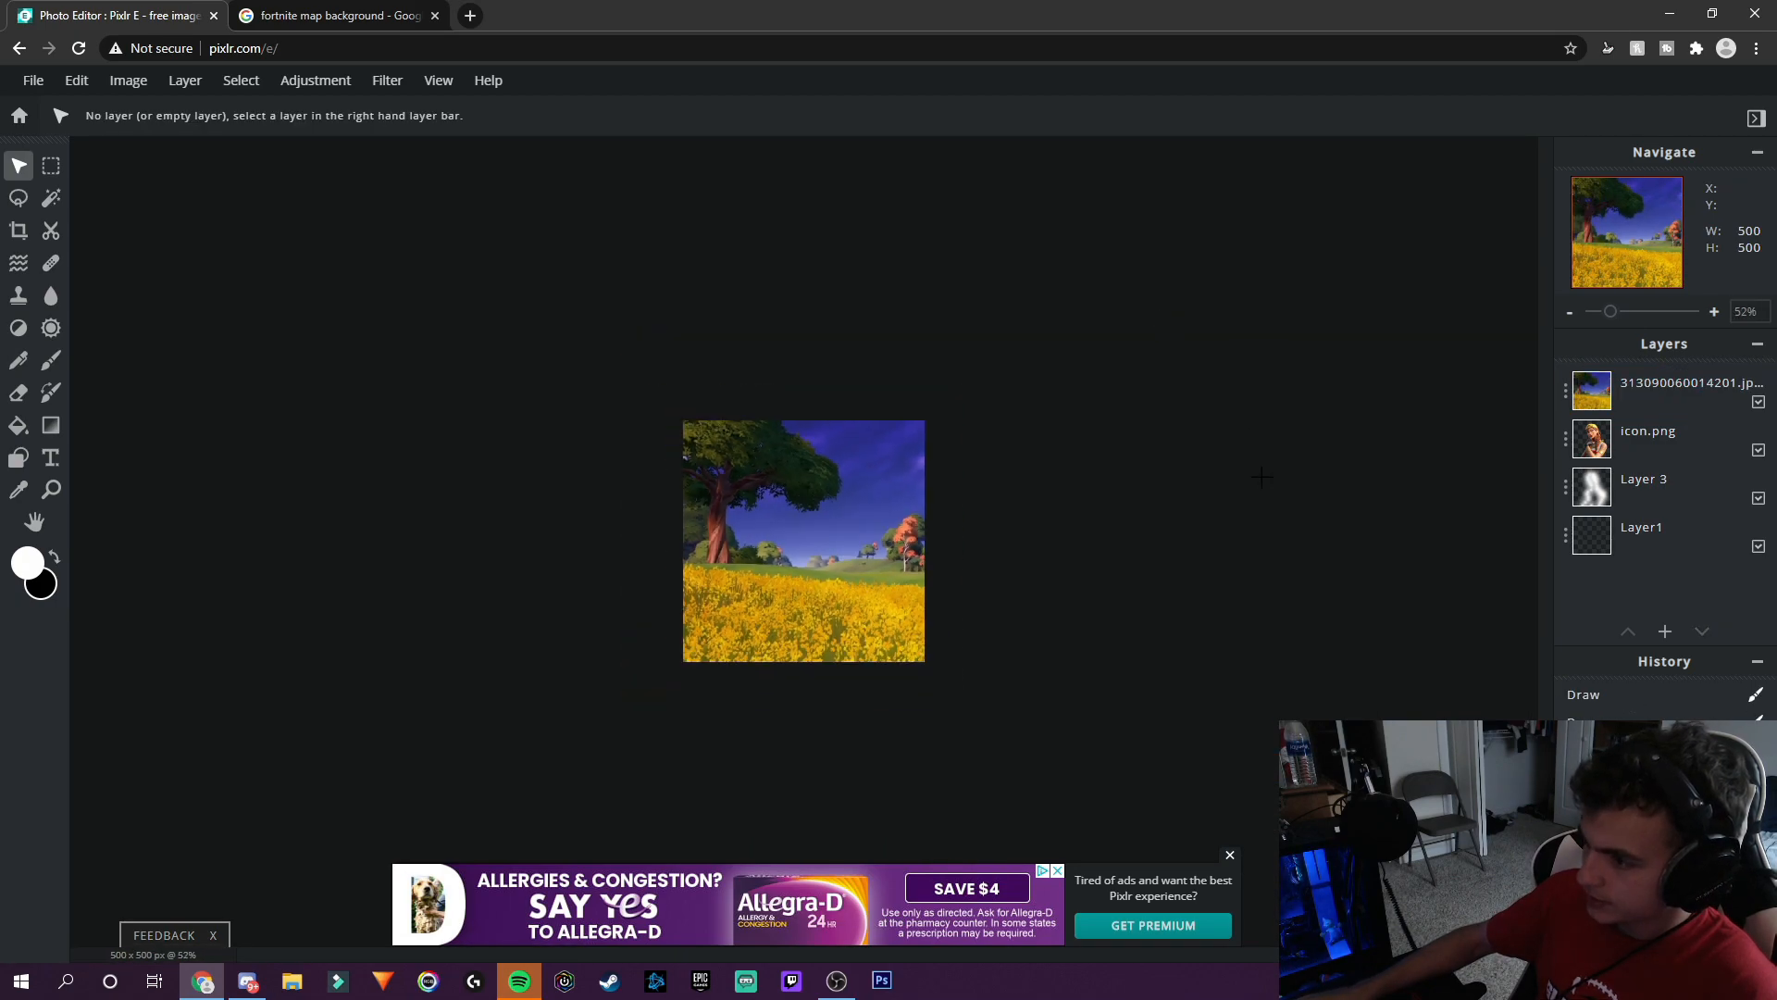
scroll(1263, 466, "up", 3)
left_click(1234, 504)
left_click(1121, 250)
scroll(1121, 250, "down", 1)
scroll(1071, 346, "up", 2)
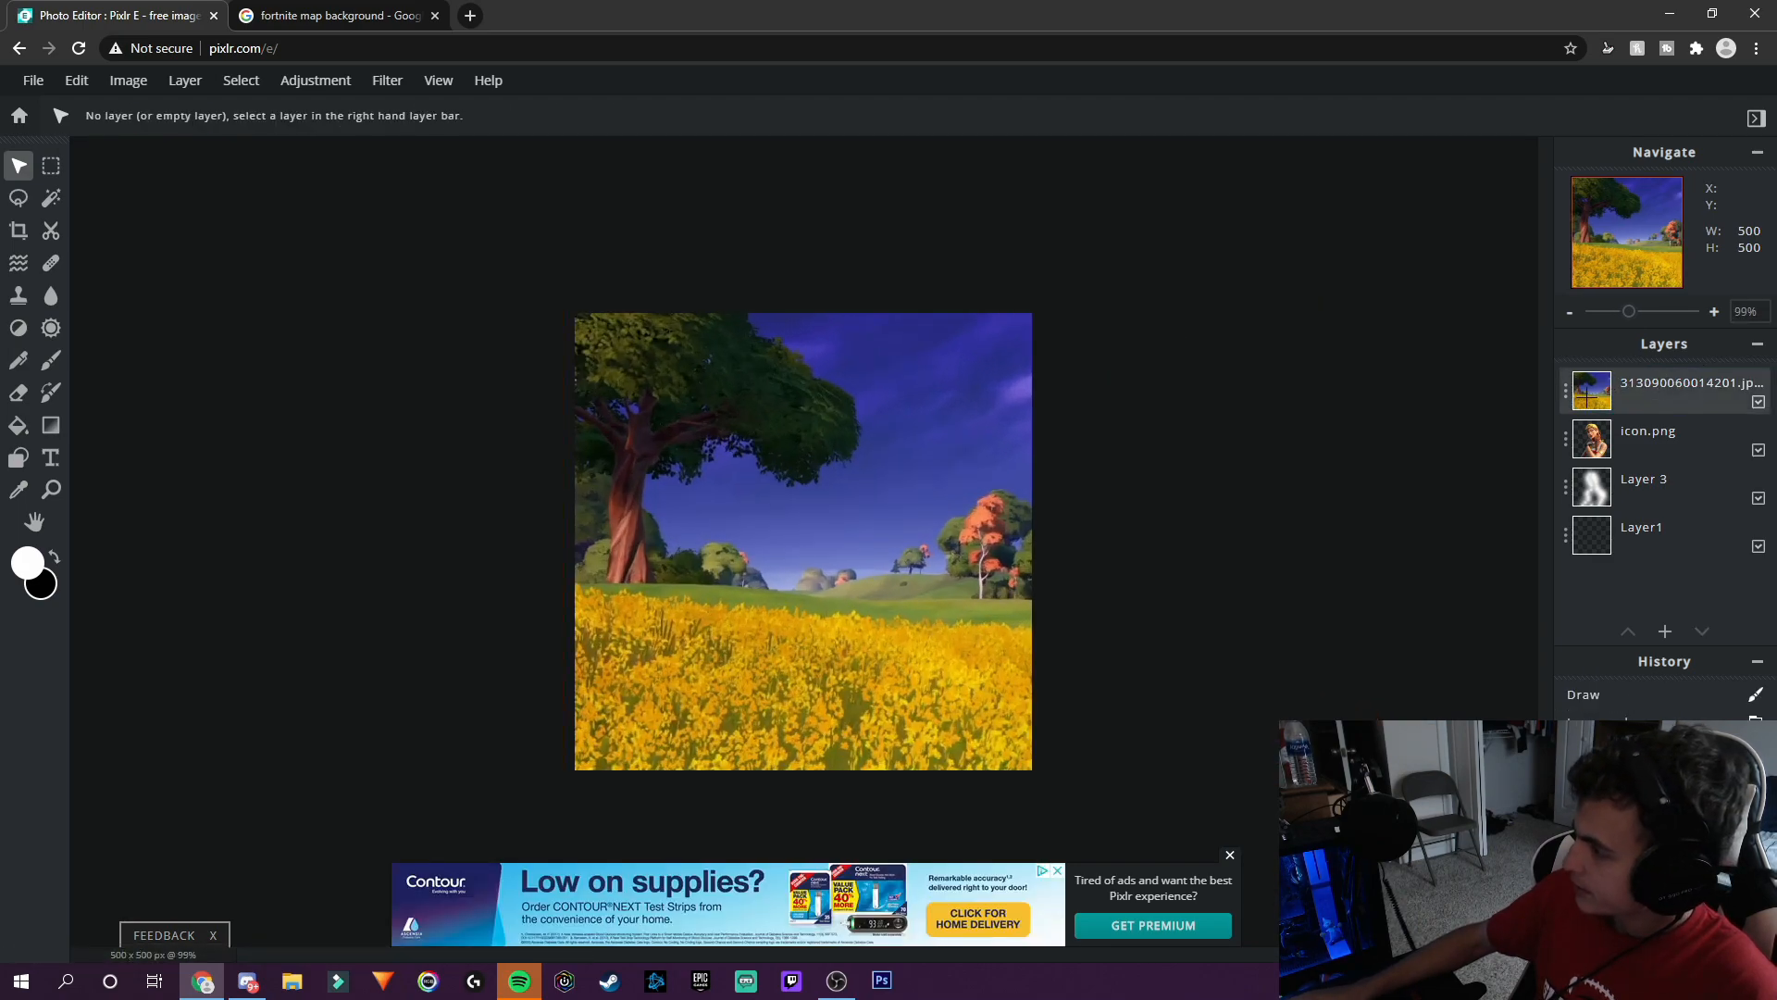
Move the flower field layer below the white glow layer so it sits behind the character and the glow.
left_click_drag(1611, 390, 1628, 492)
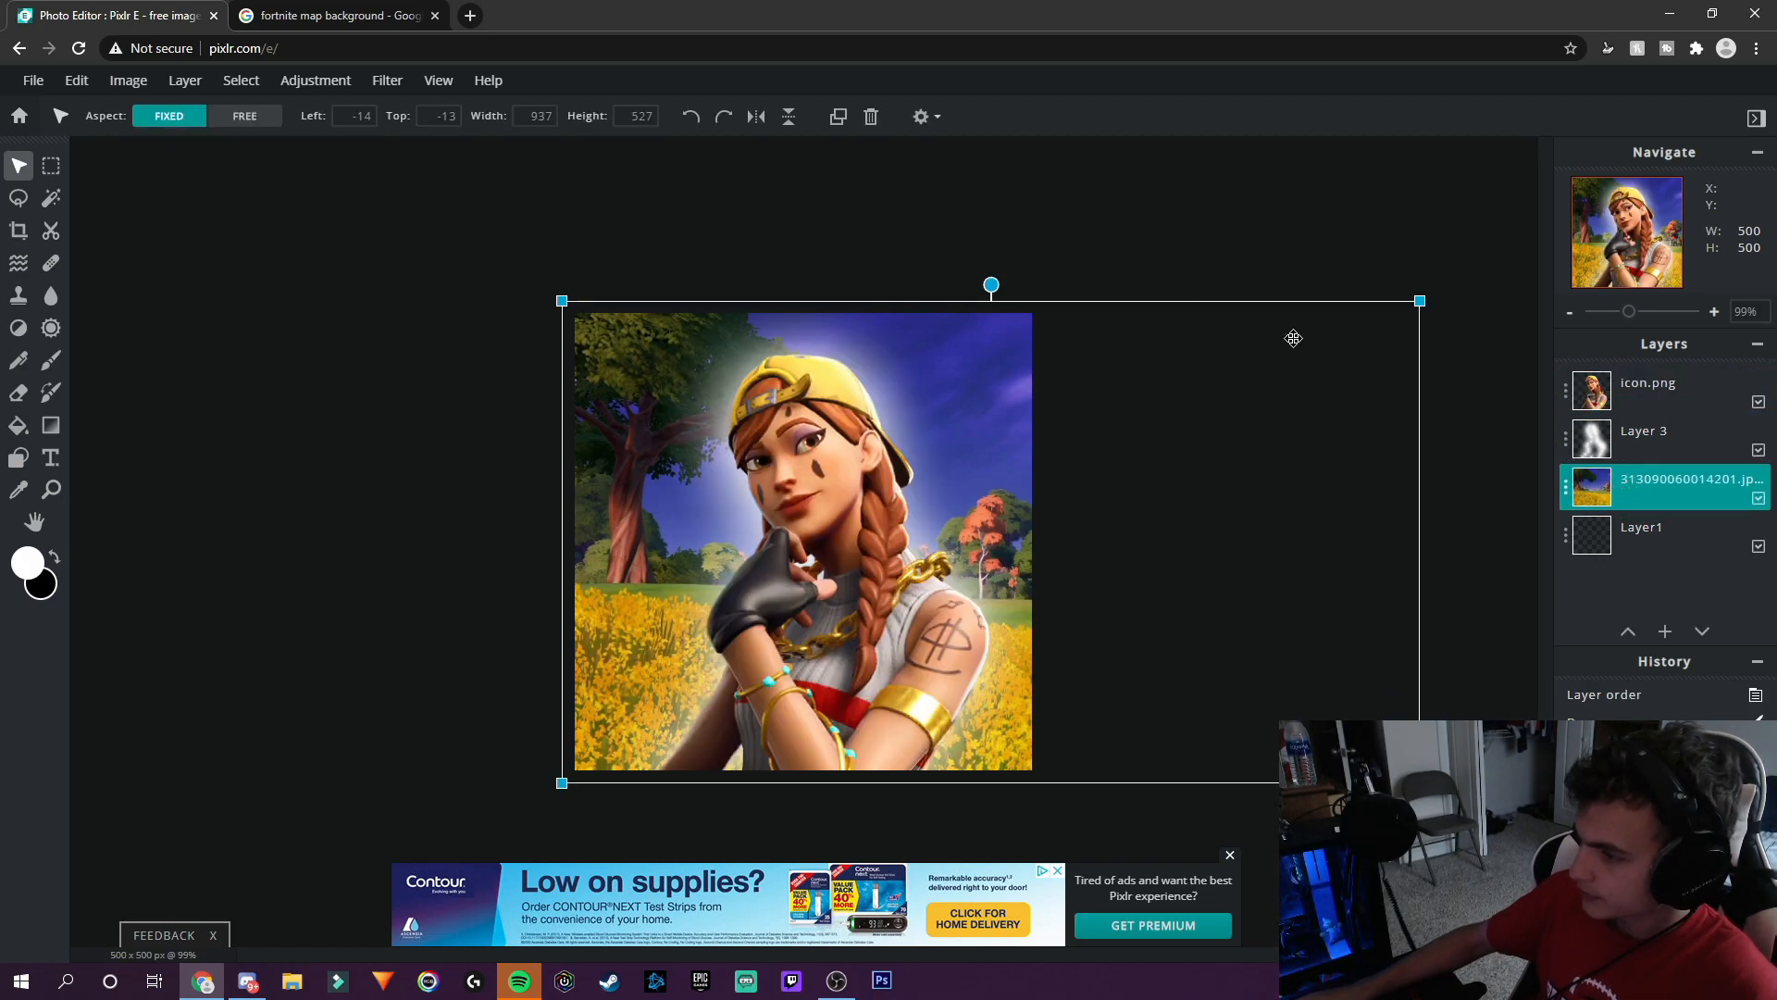
scroll(1296, 339, "down", 3)
left_click(1254, 340)
scroll(1254, 339, "up", 3)
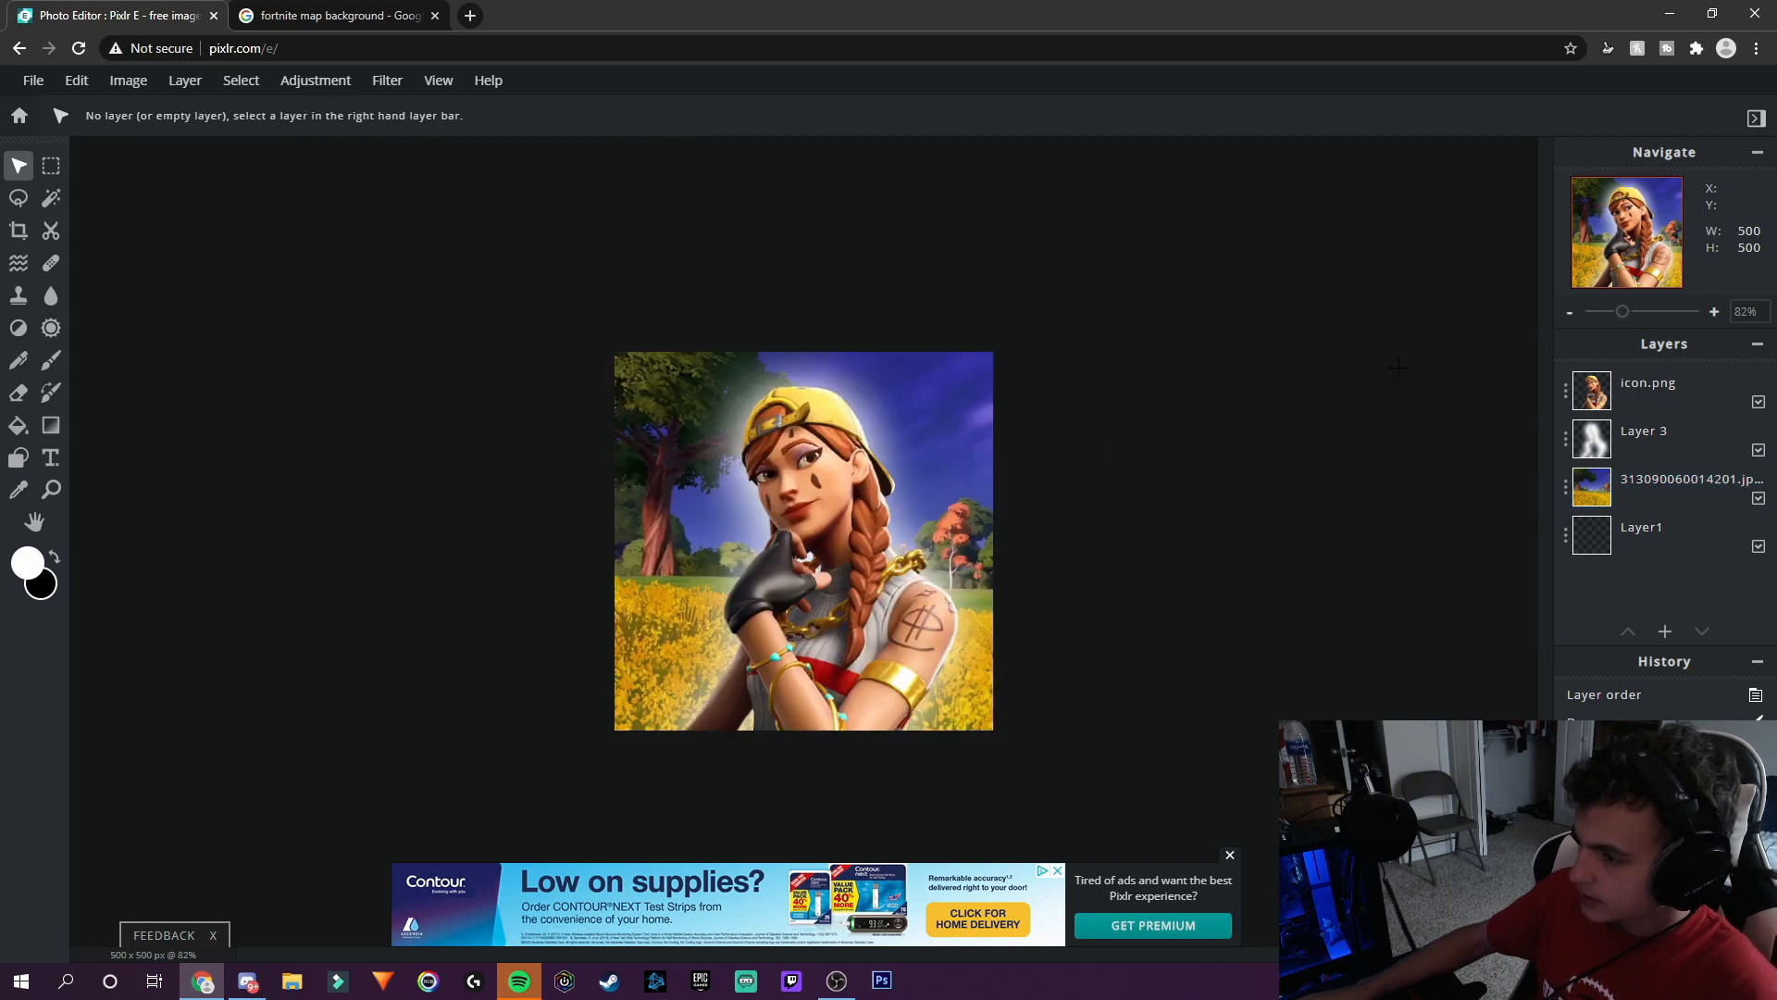
Apply a Blur filter with amount 5 to the flower field layer.
left_click(1640, 490)
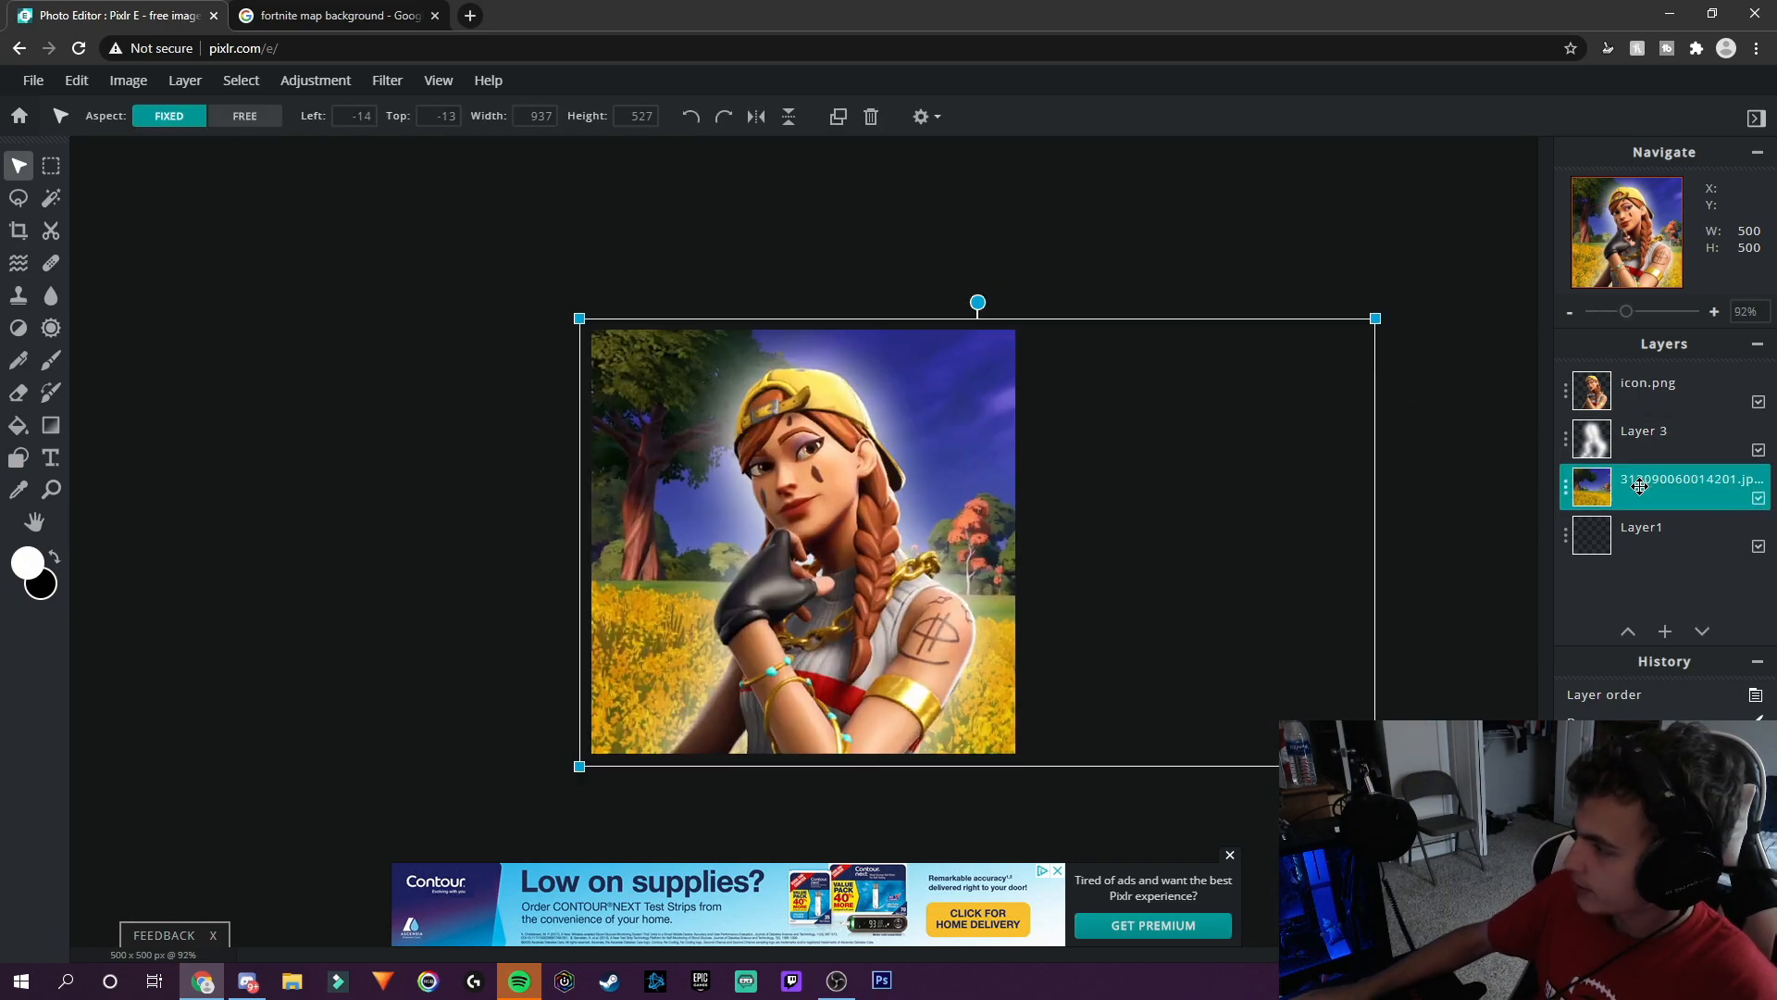
left_click(387, 82)
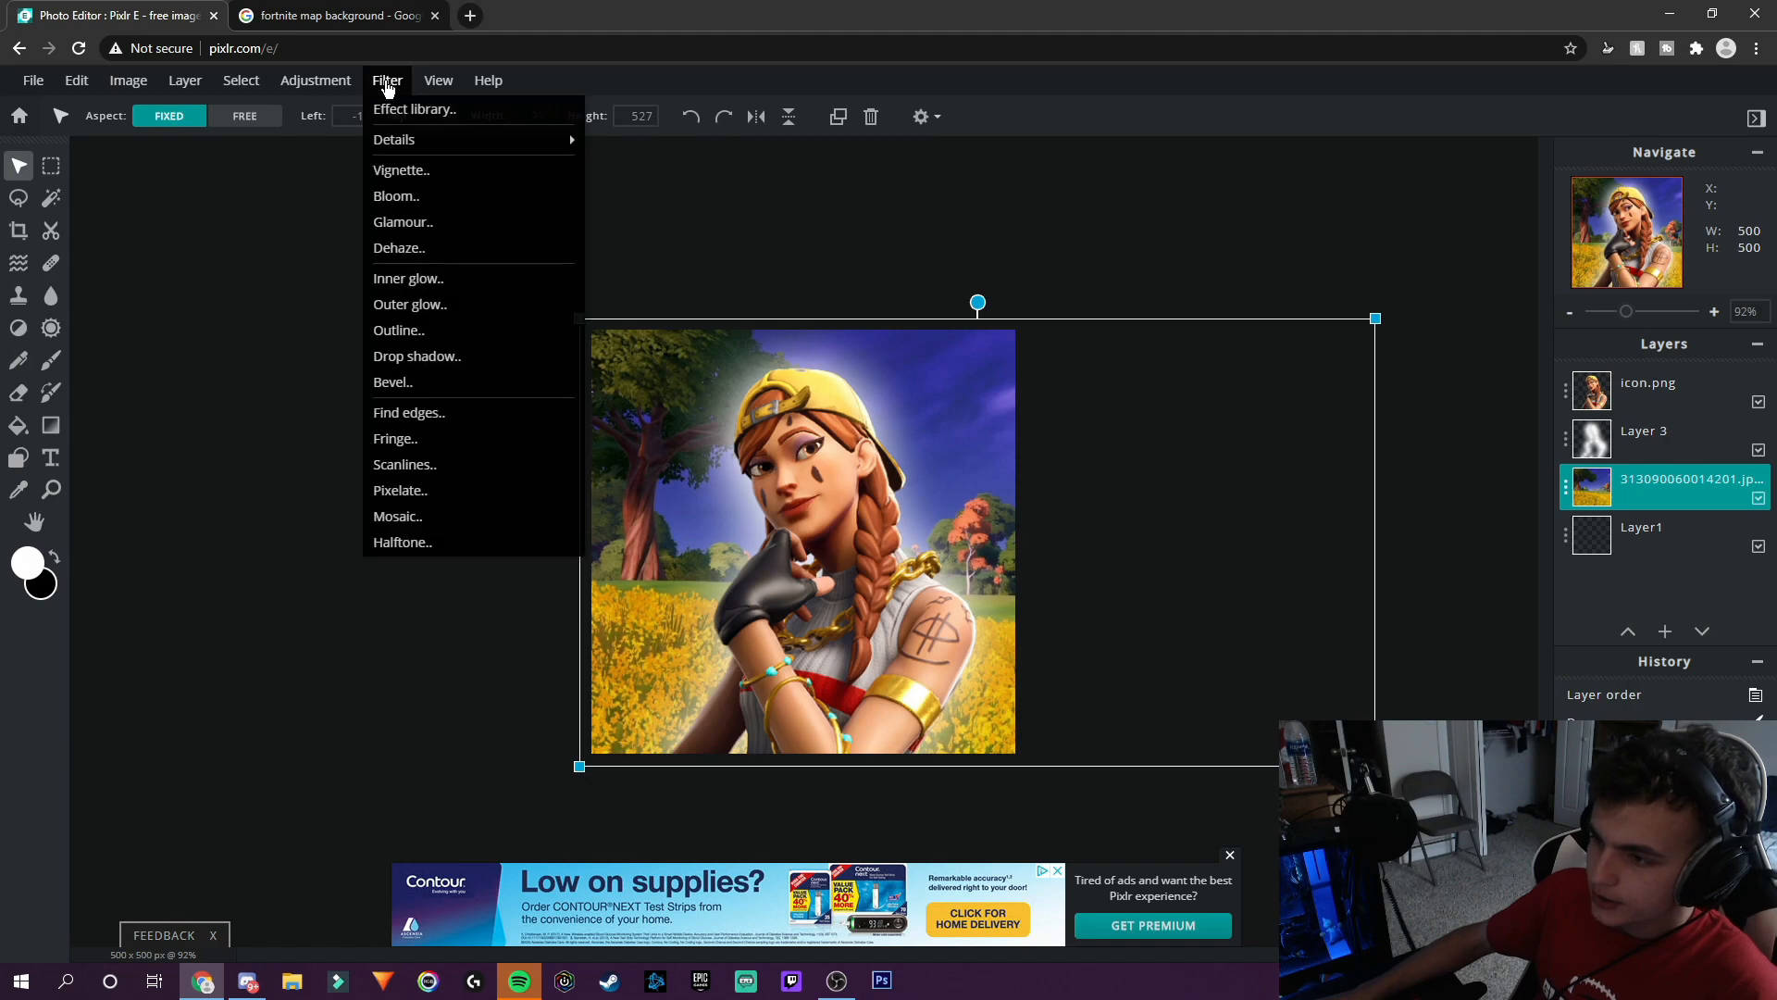
mouse_move(444, 140)
left_click(595, 186)
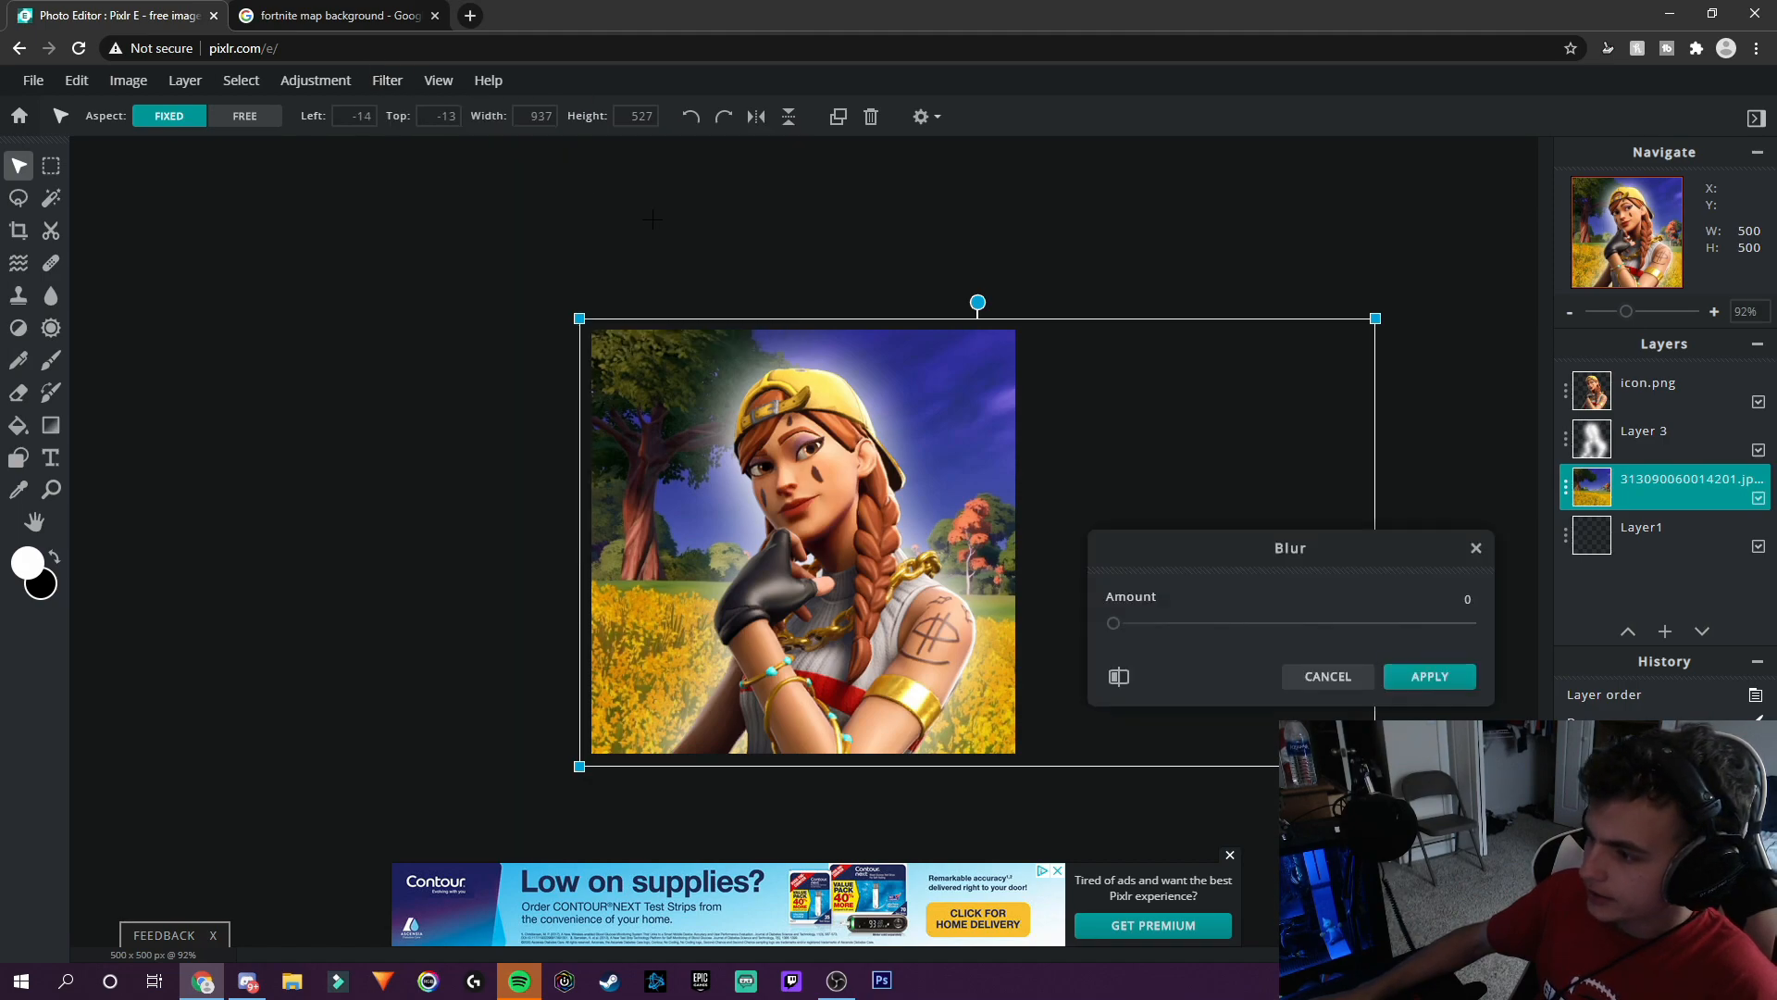
left_click_drag(1128, 624, 1132, 624)
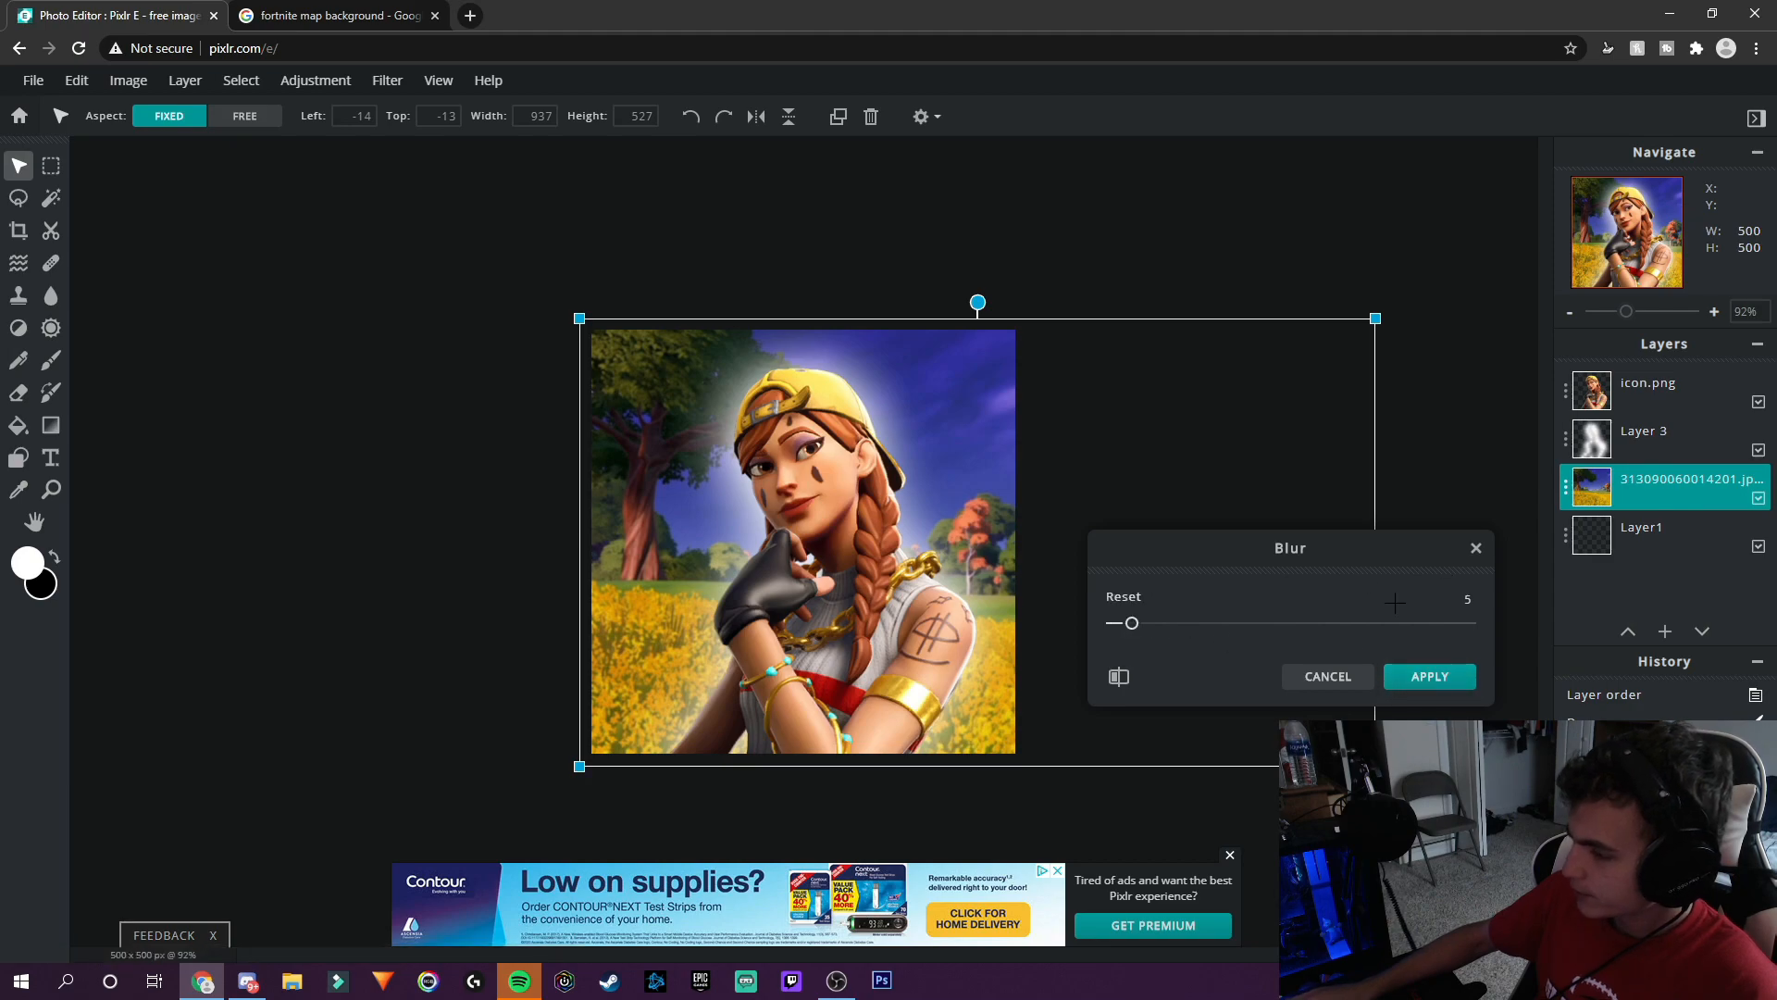
left_click(1422, 679)
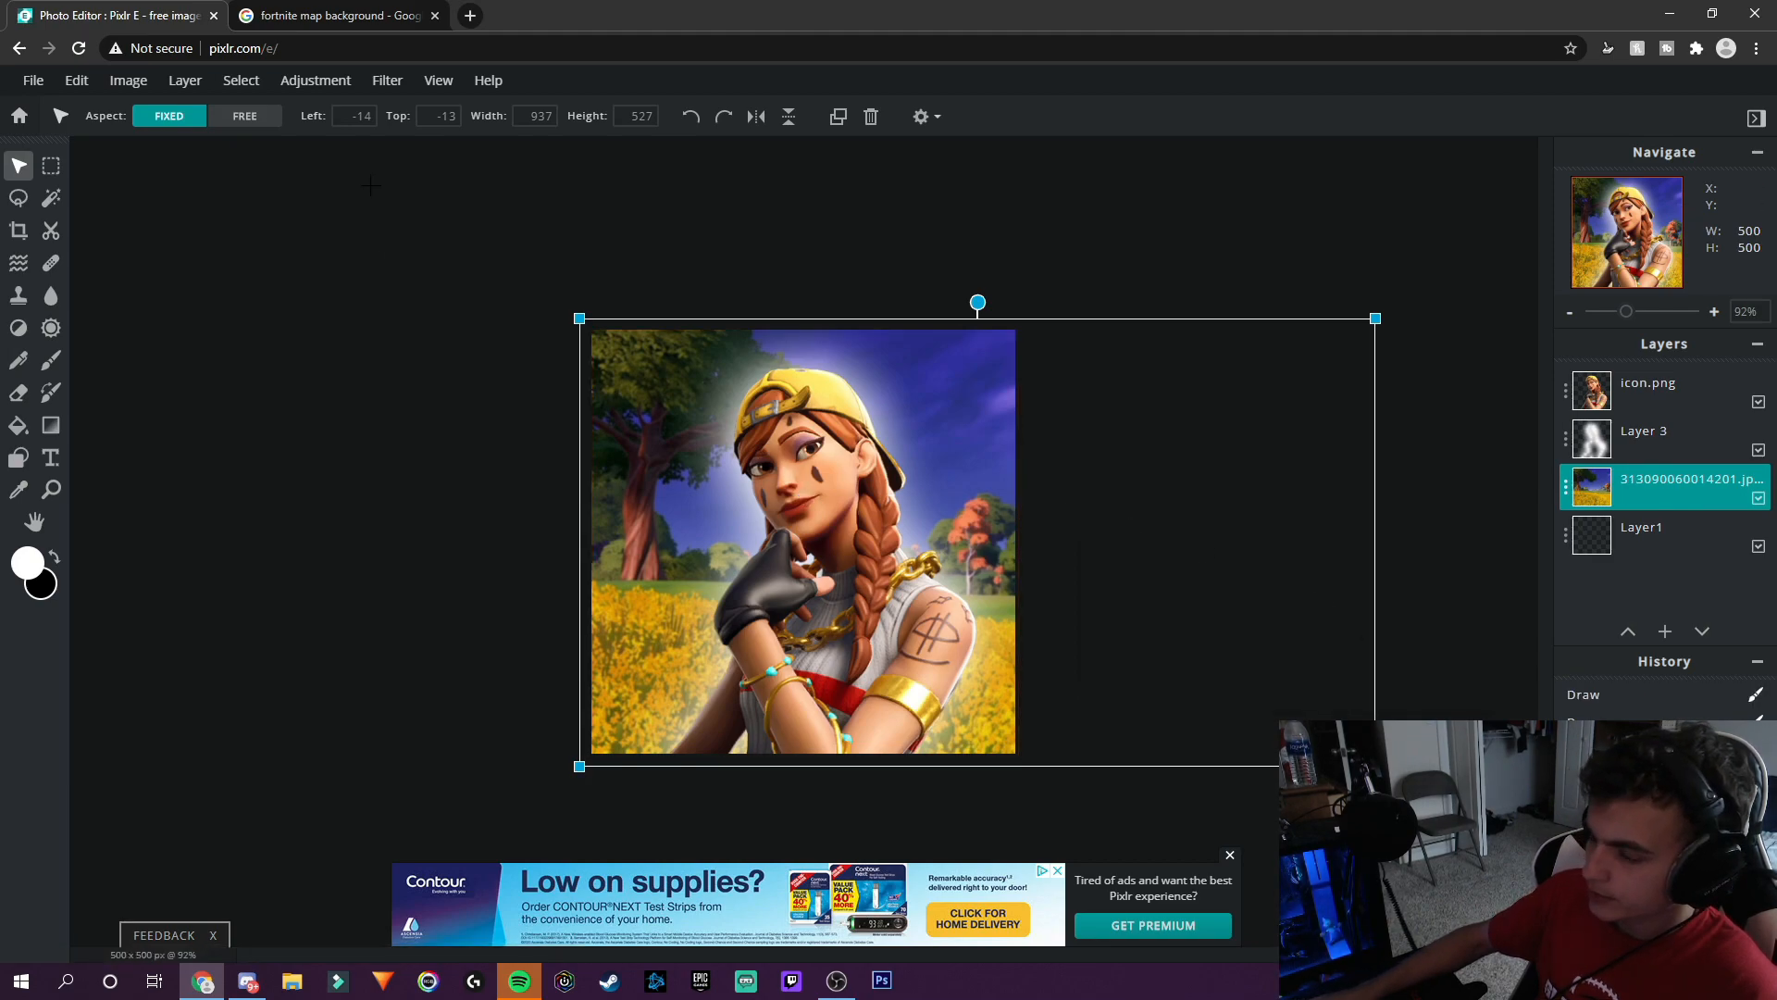
Adjust the flower field layer's hue and saturation, with saturation 20 and lightness 8.
left_click(299, 84)
left_click(359, 195)
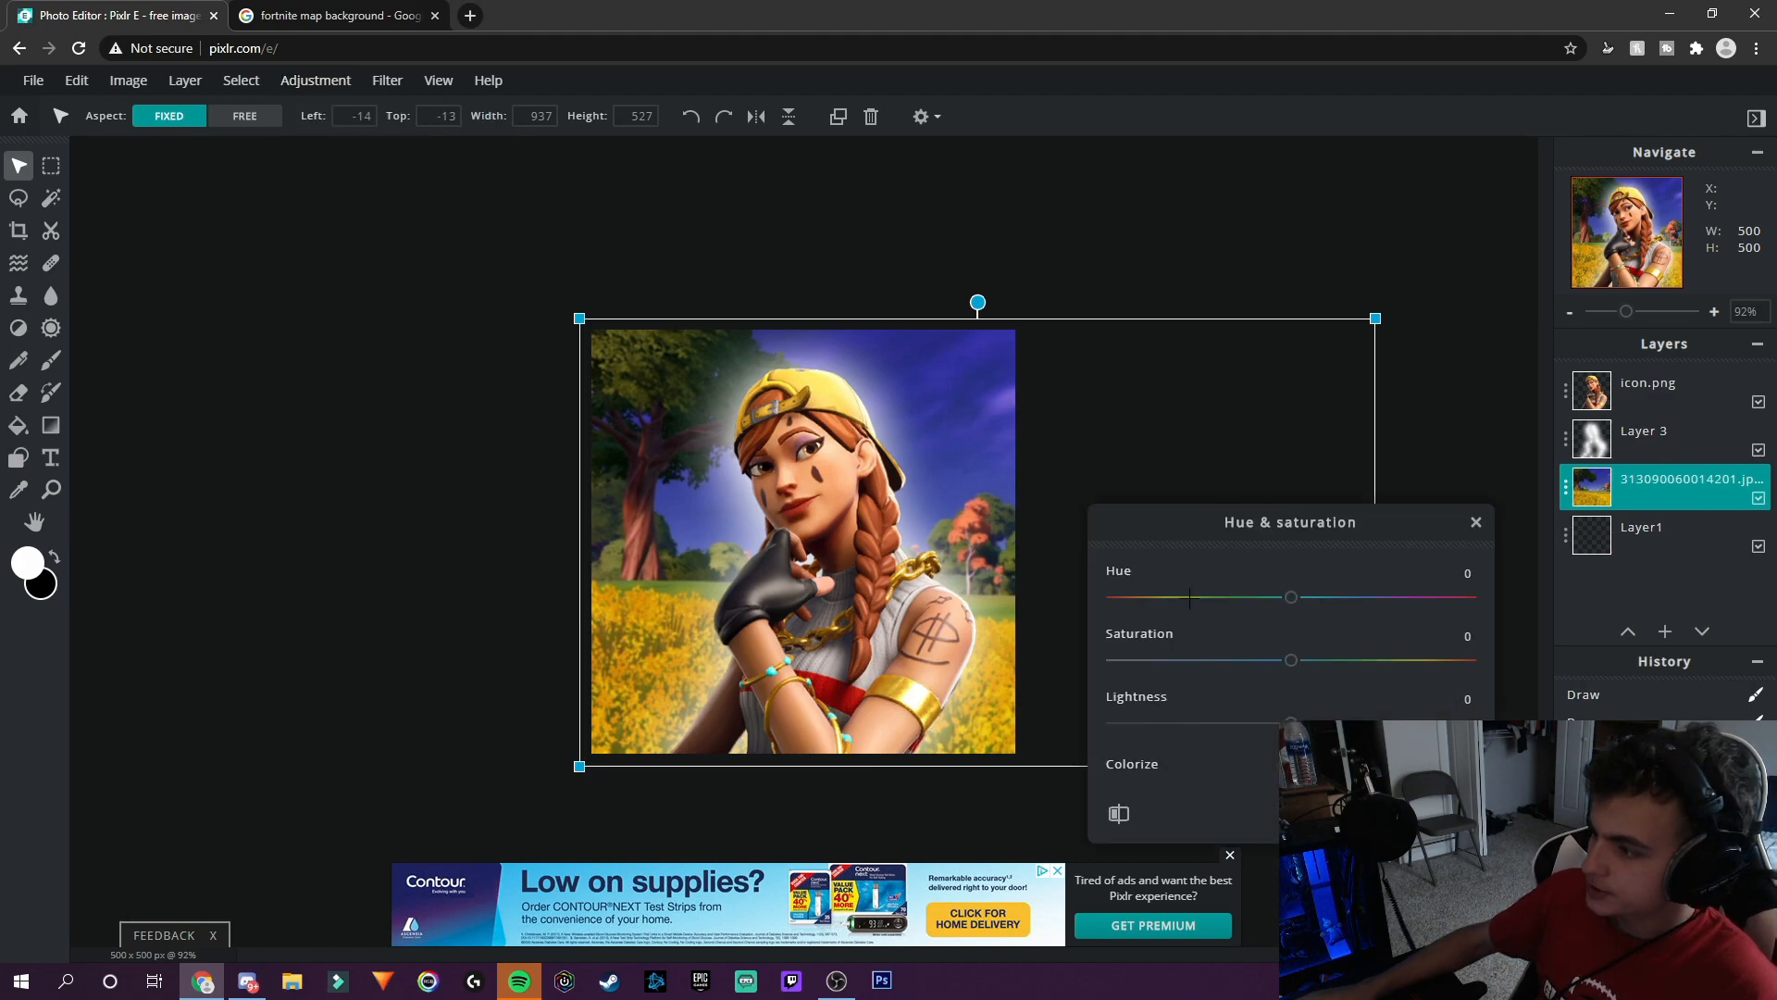
mouse_move(1295, 664)
left_mouse_down()
mouse_move(1467, 659)
mouse_move(1327, 660)
left_mouse_up()
mouse_move(1292, 597)
left_mouse_down()
mouse_move(1444, 599)
mouse_move(1140, 600)
mouse_move(1282, 616)
left_mouse_up()
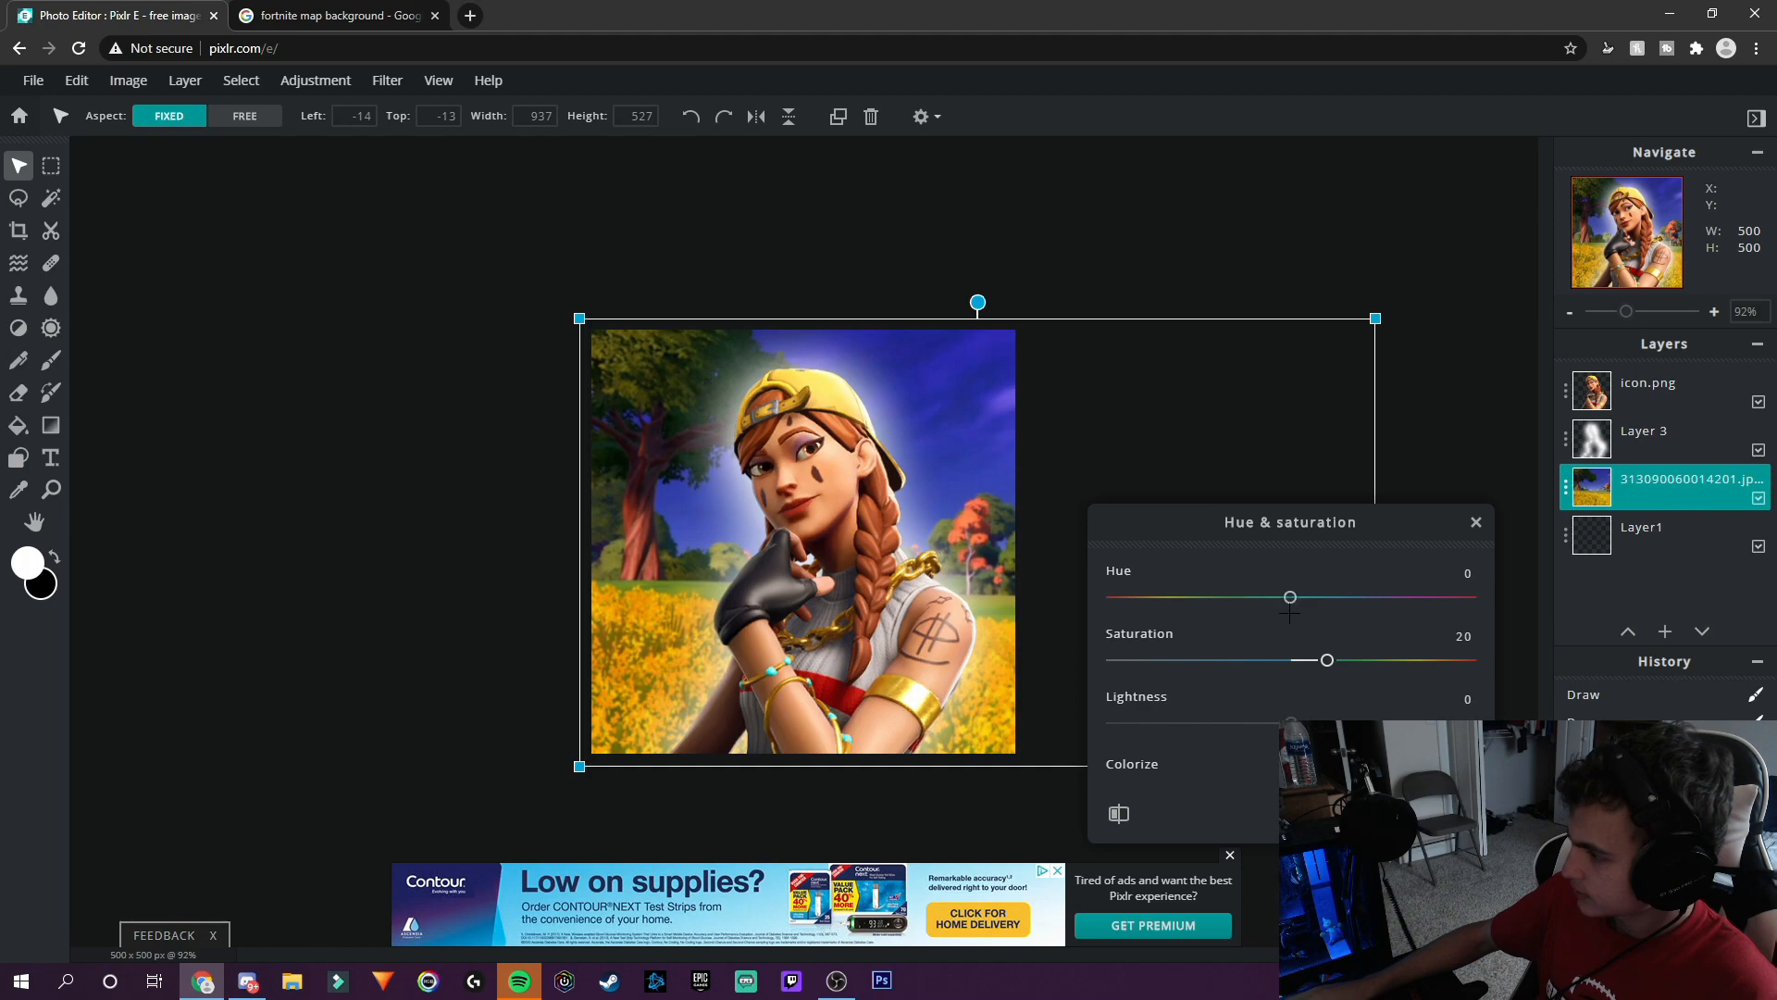
mouse_move(1295, 720)
left_mouse_down()
mouse_move(1470, 719)
mouse_move(1071, 713)
mouse_move(1306, 721)
left_mouse_up()
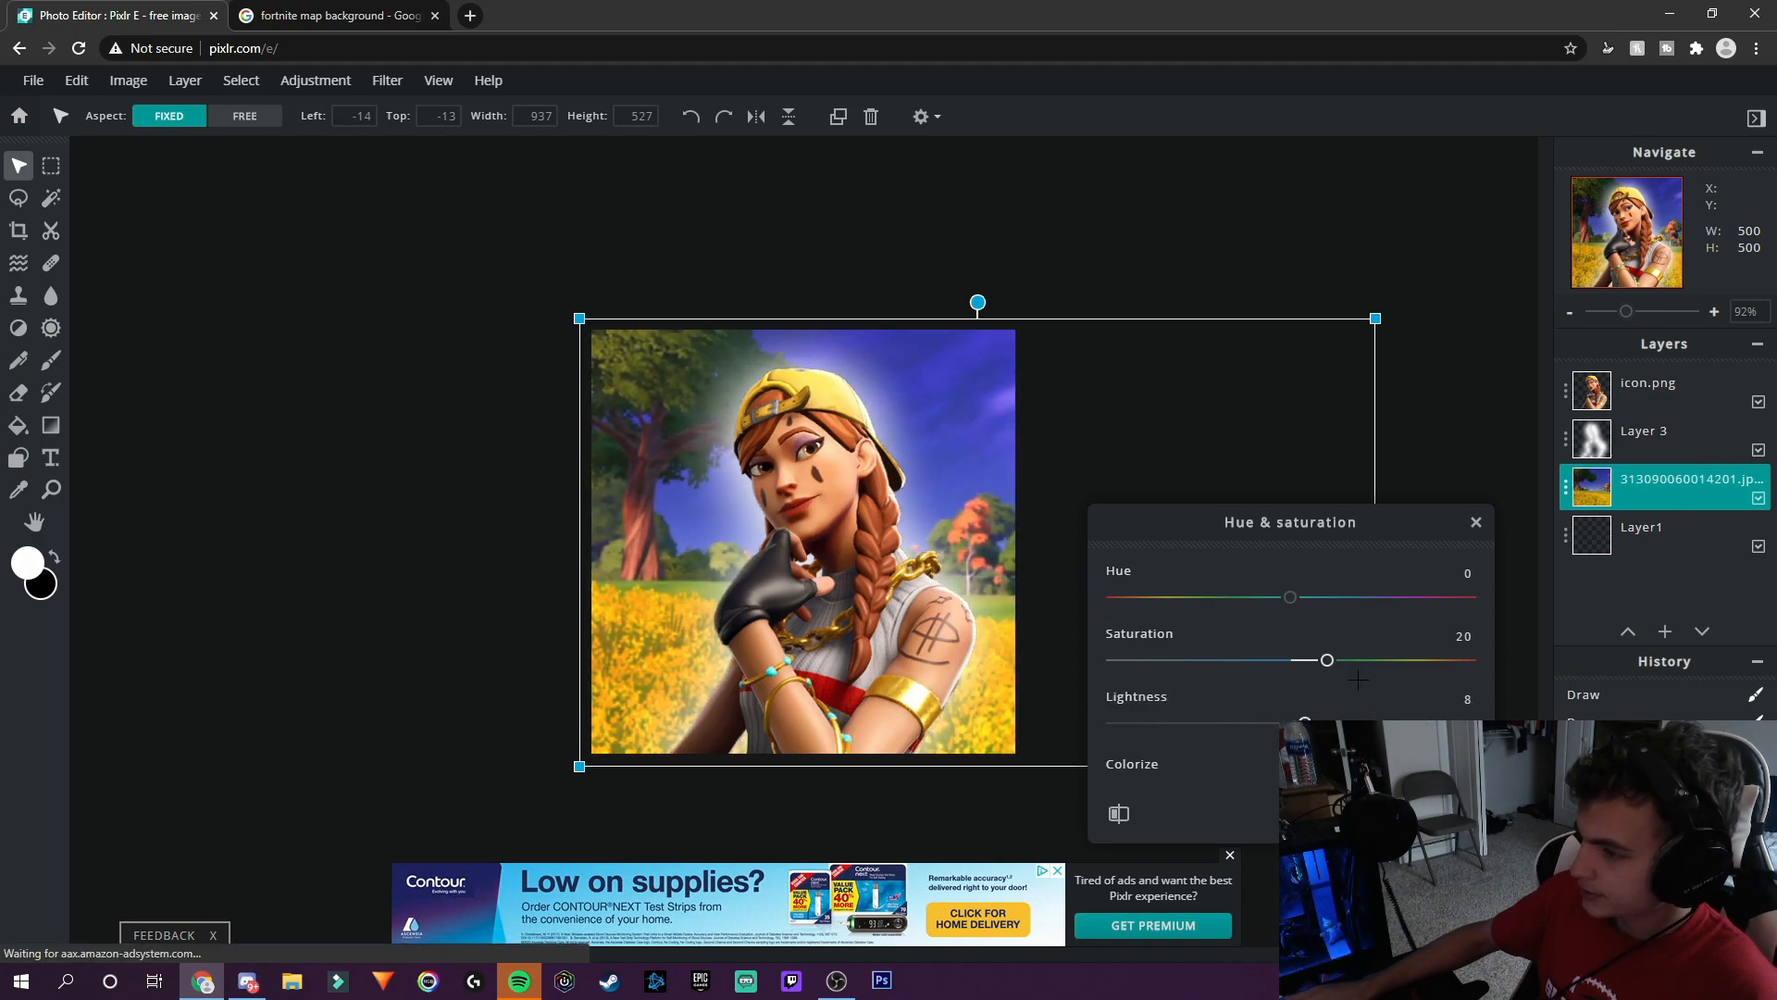
left_click(1428, 813)
scroll(1227, 834, "down", 1)
left_click(1226, 834)
scroll(1227, 834, "down", 3)
scroll(1098, 651, "up", 3)
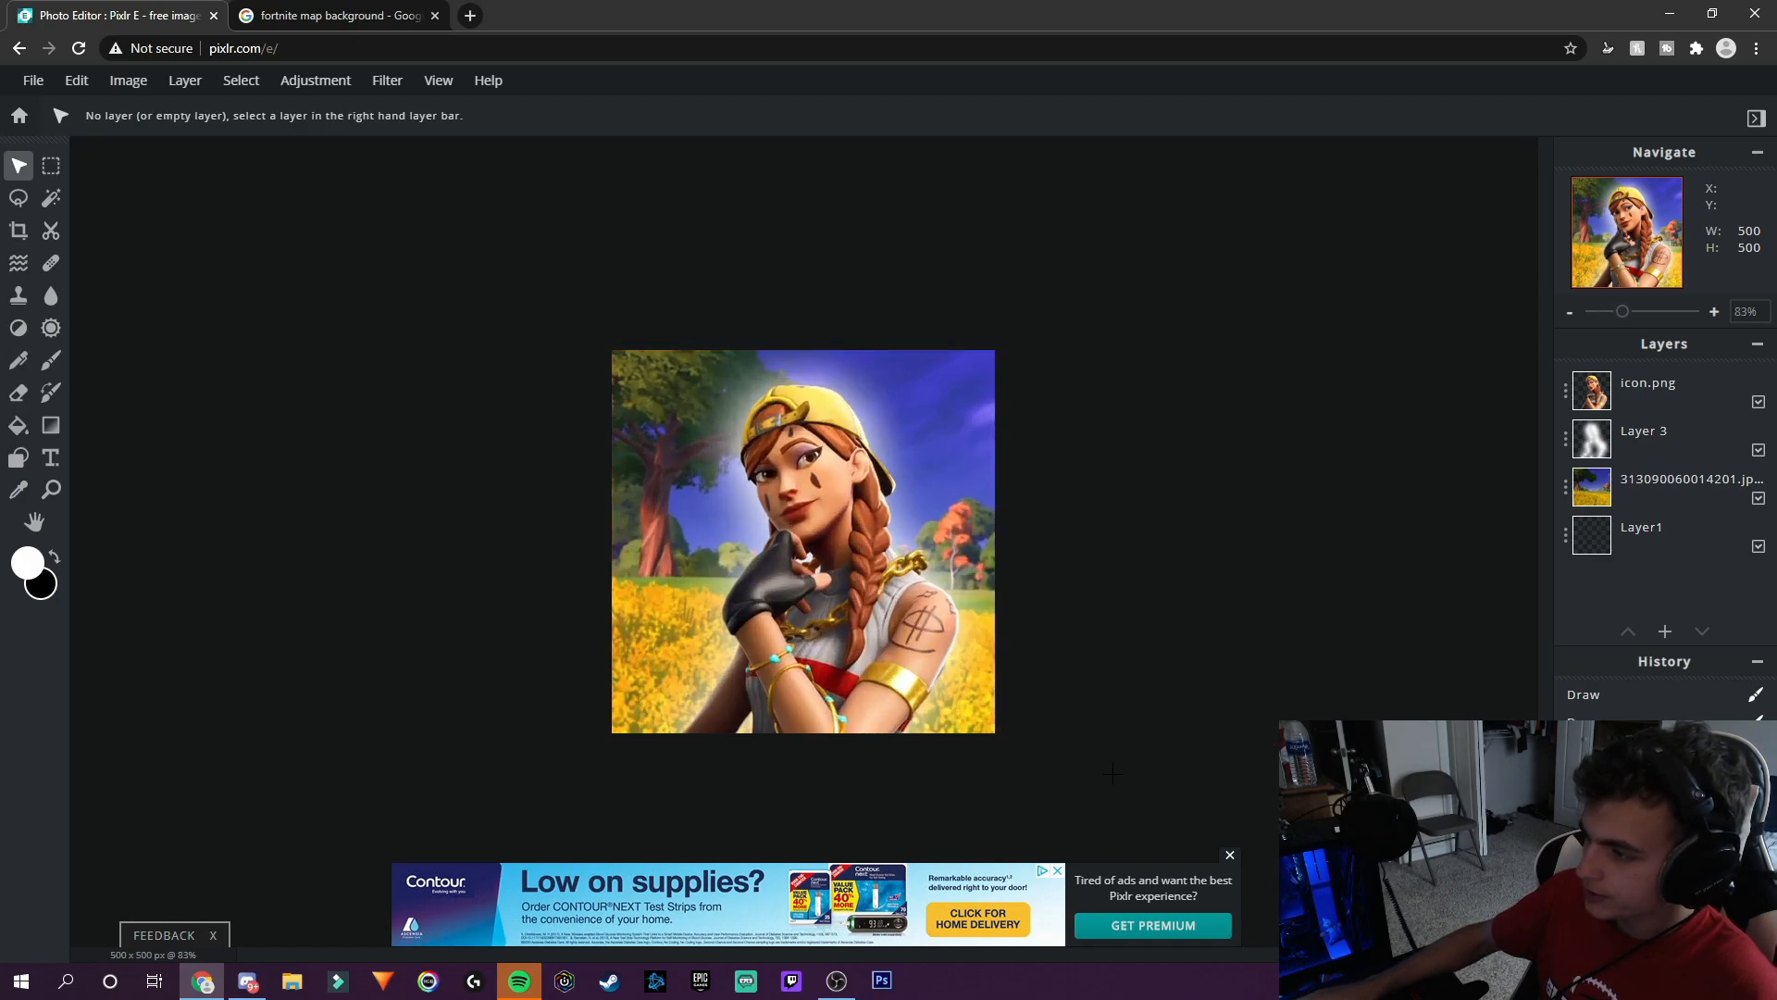
scroll(1111, 819, "down", 3)
scroll(1079, 801, "up", 4)
scroll(1080, 787, "down", 3)
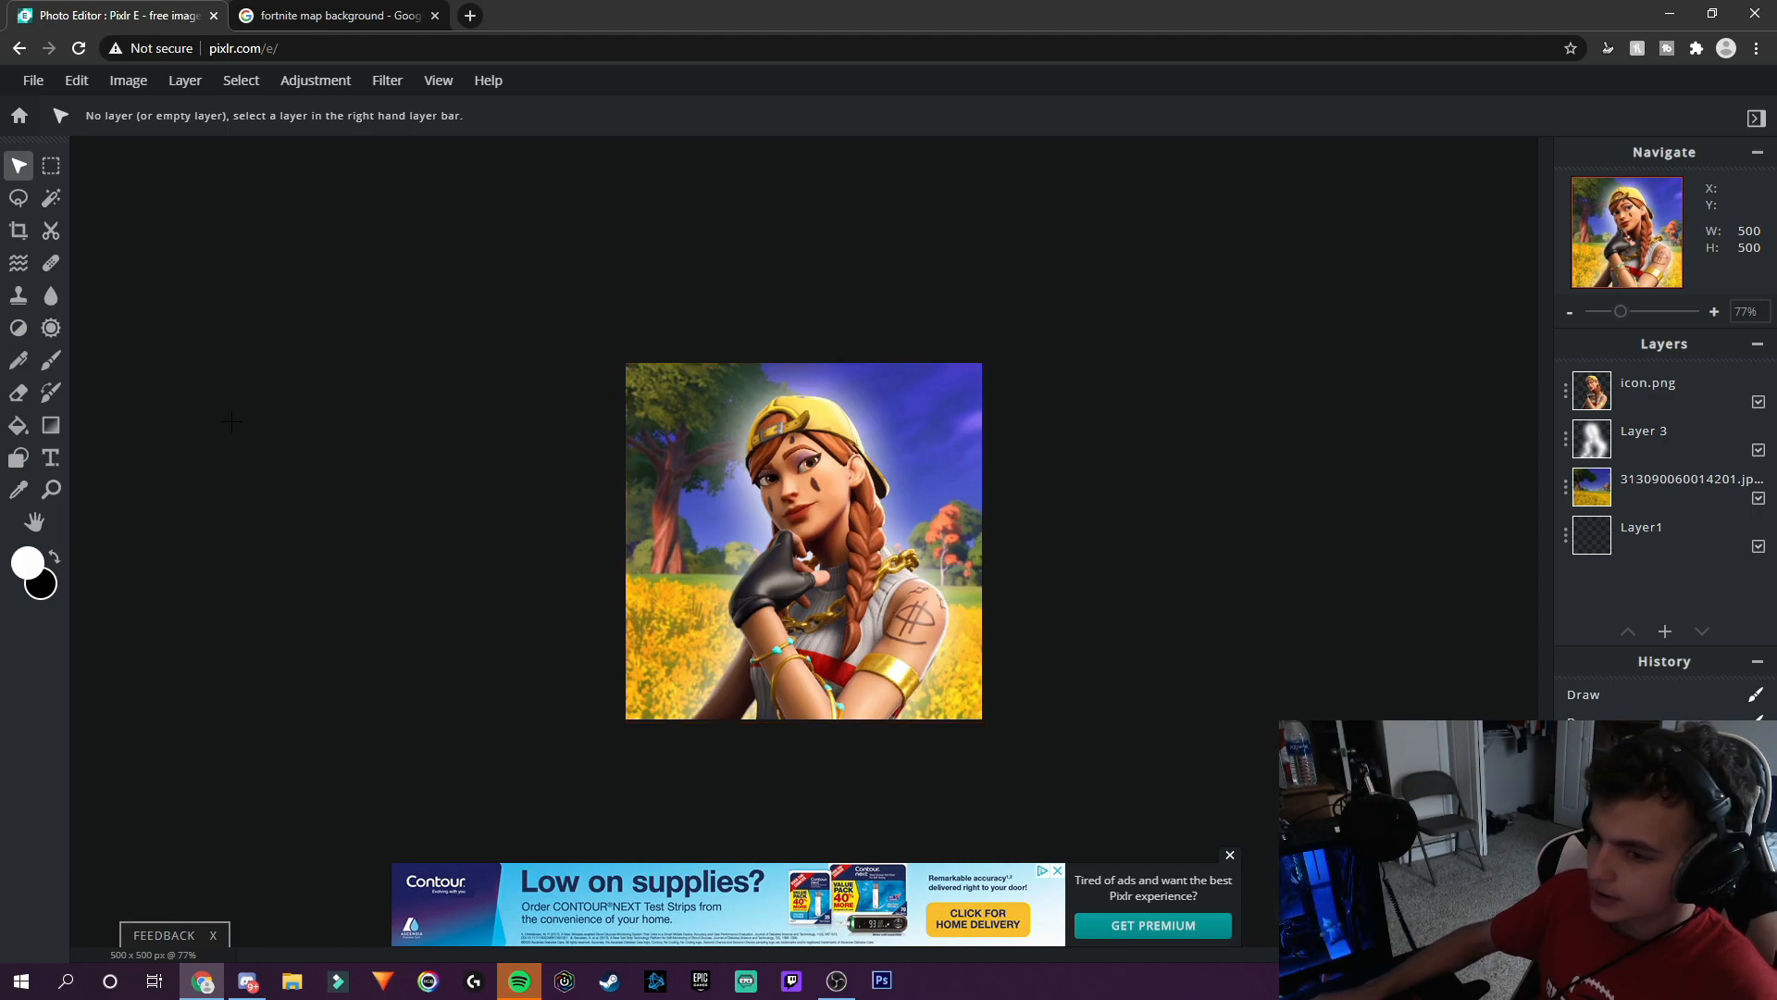
Add a new text layer reading "Janke" over the middle of the picture.
left_click(51, 463)
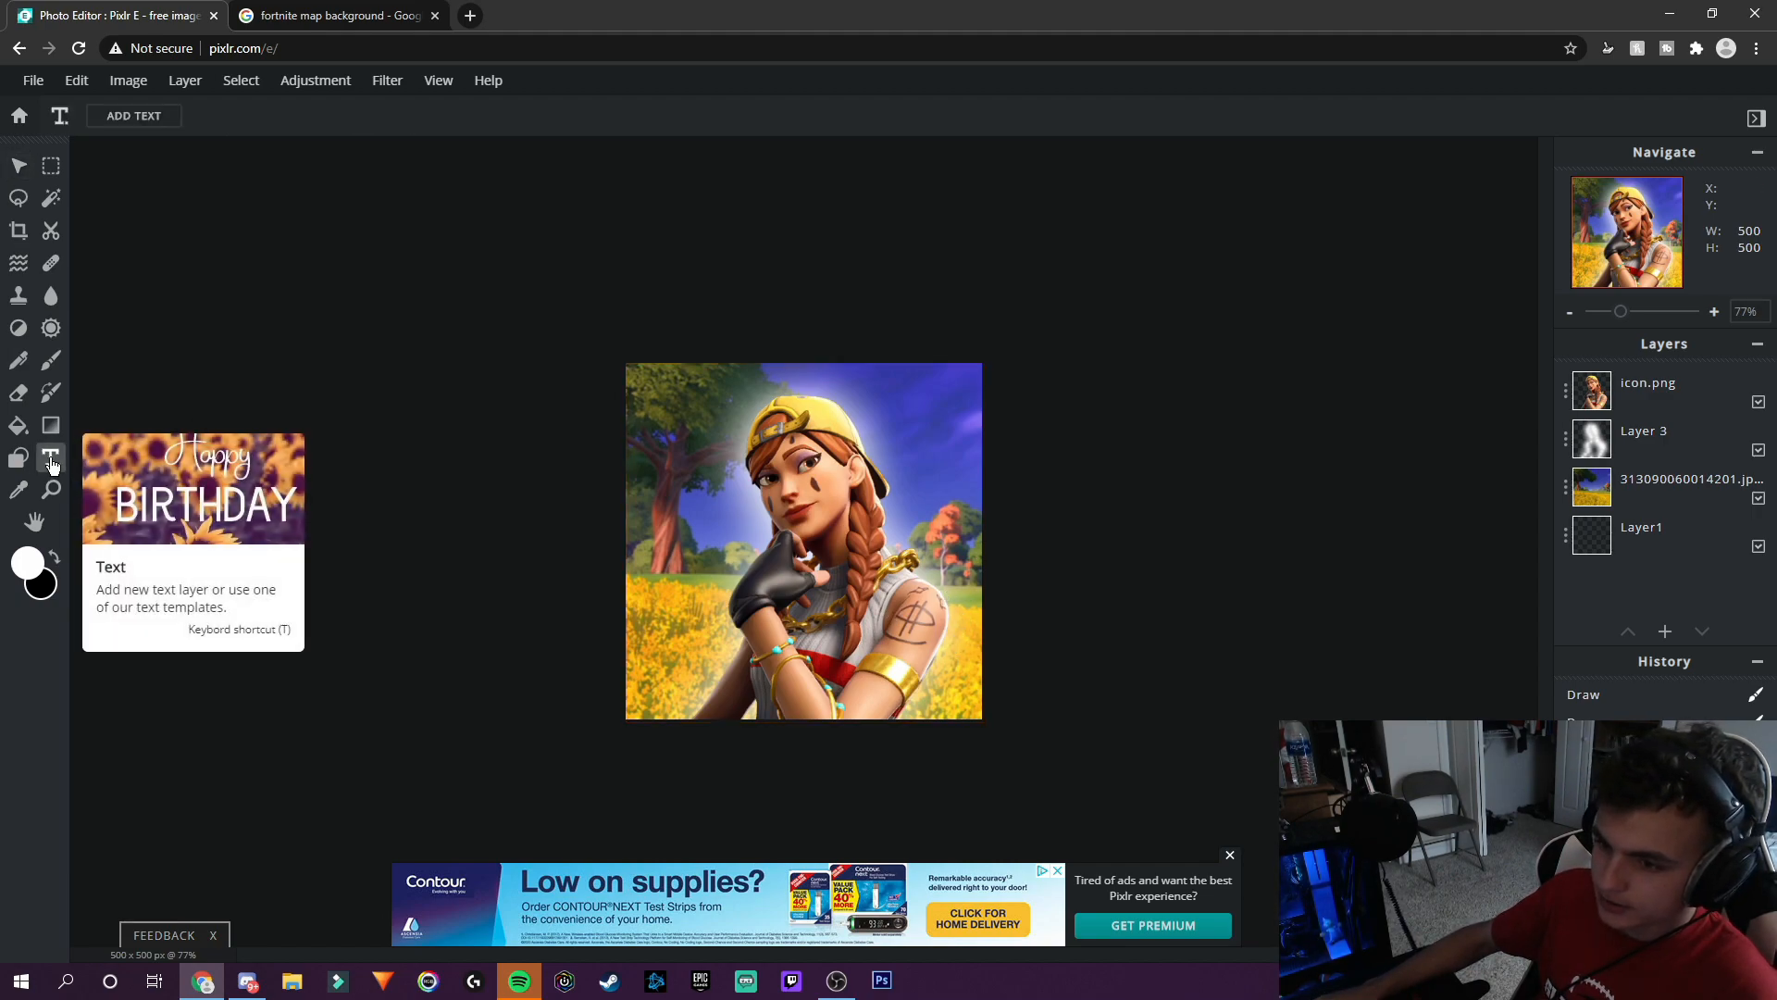
left_click(738, 569)
key("Escape")
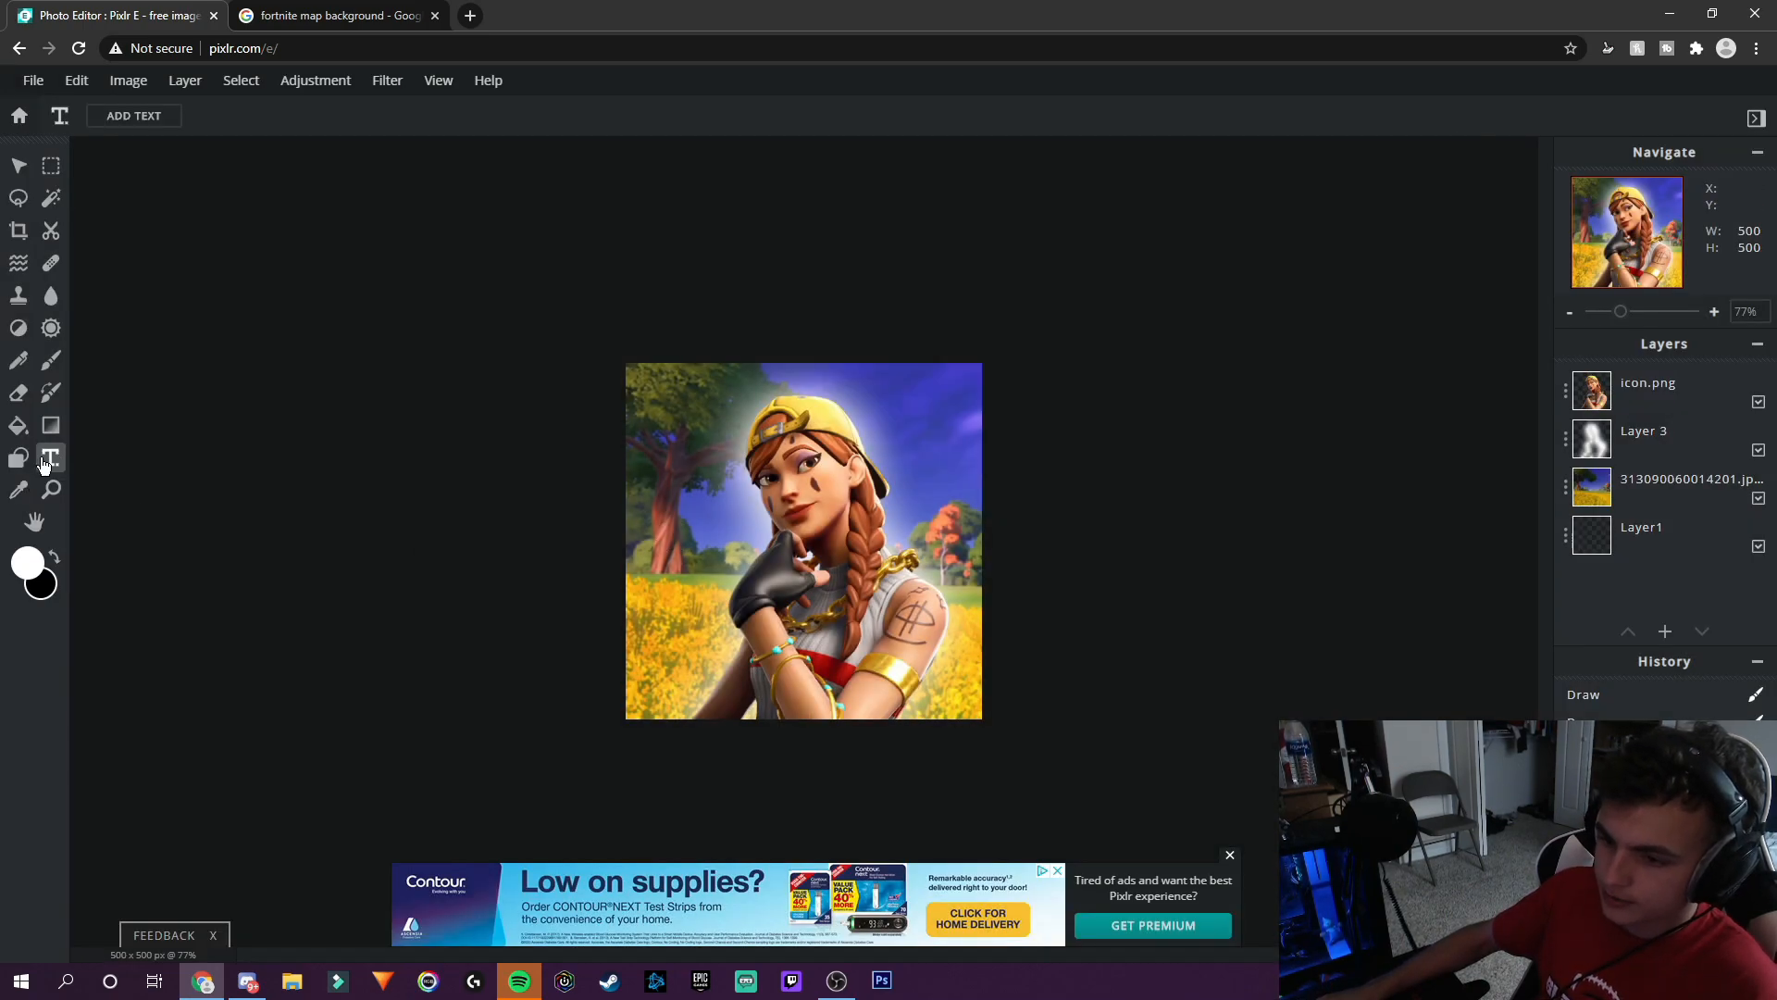
left_click(788, 552)
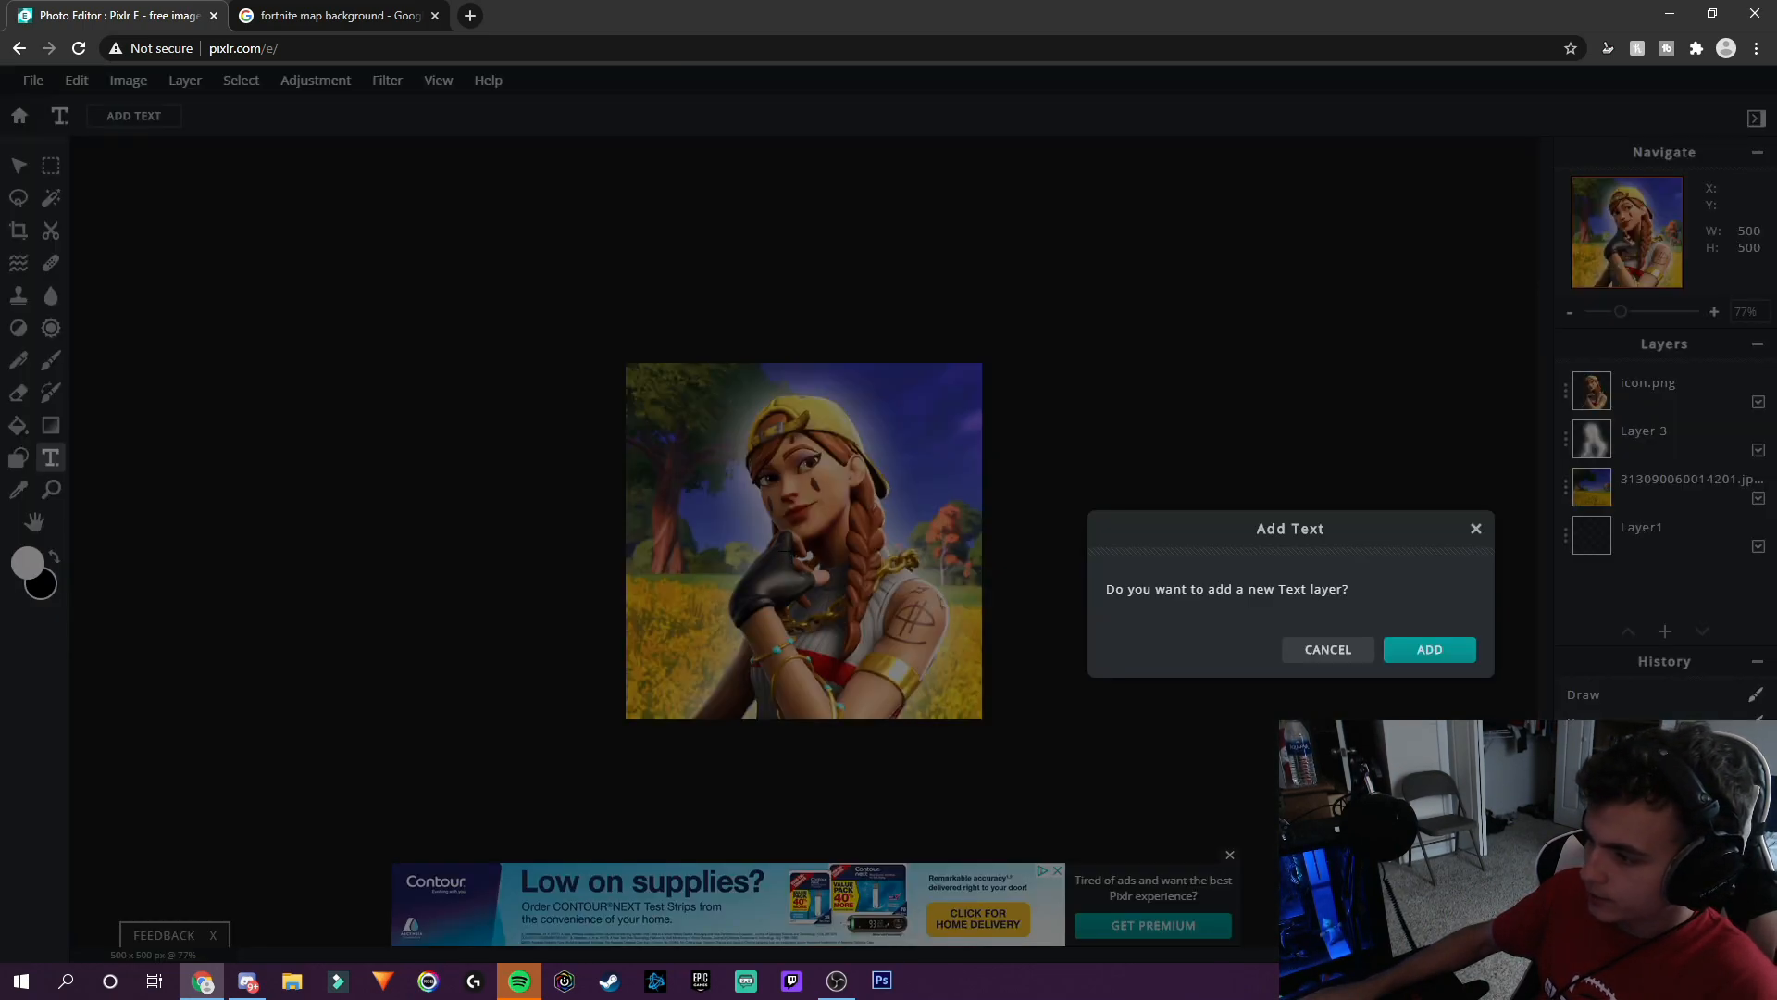
left_click(1430, 651)
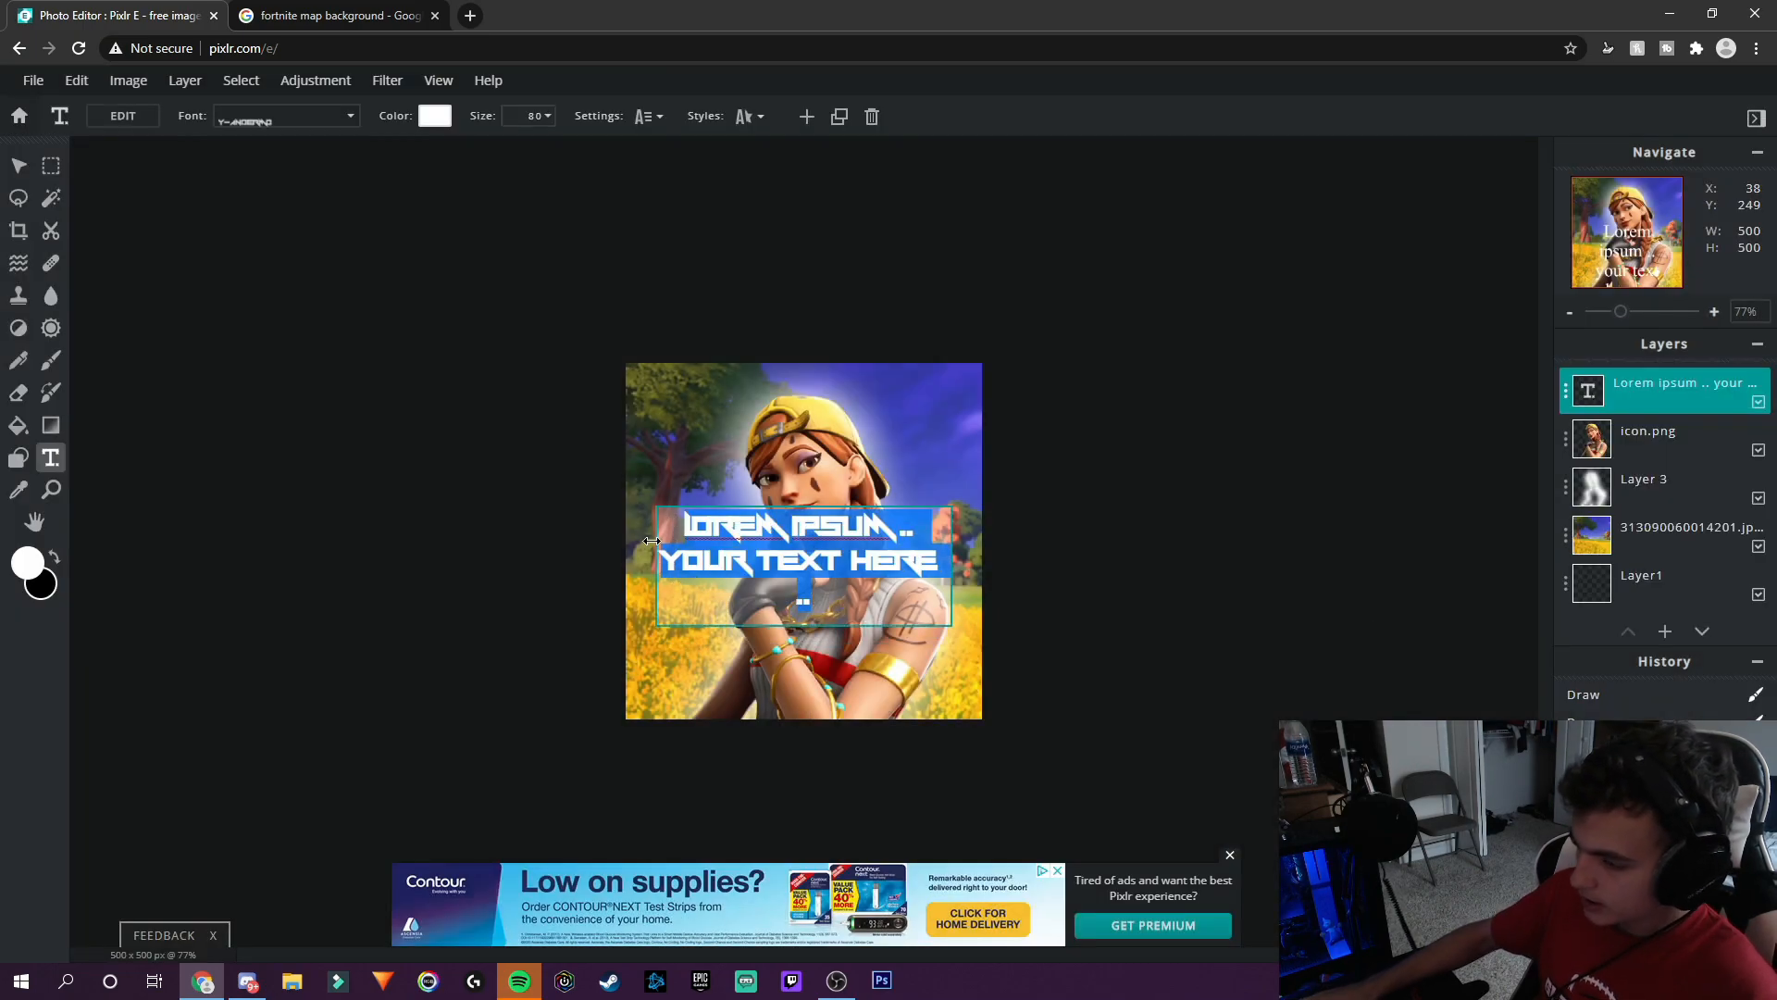
type("MAN")
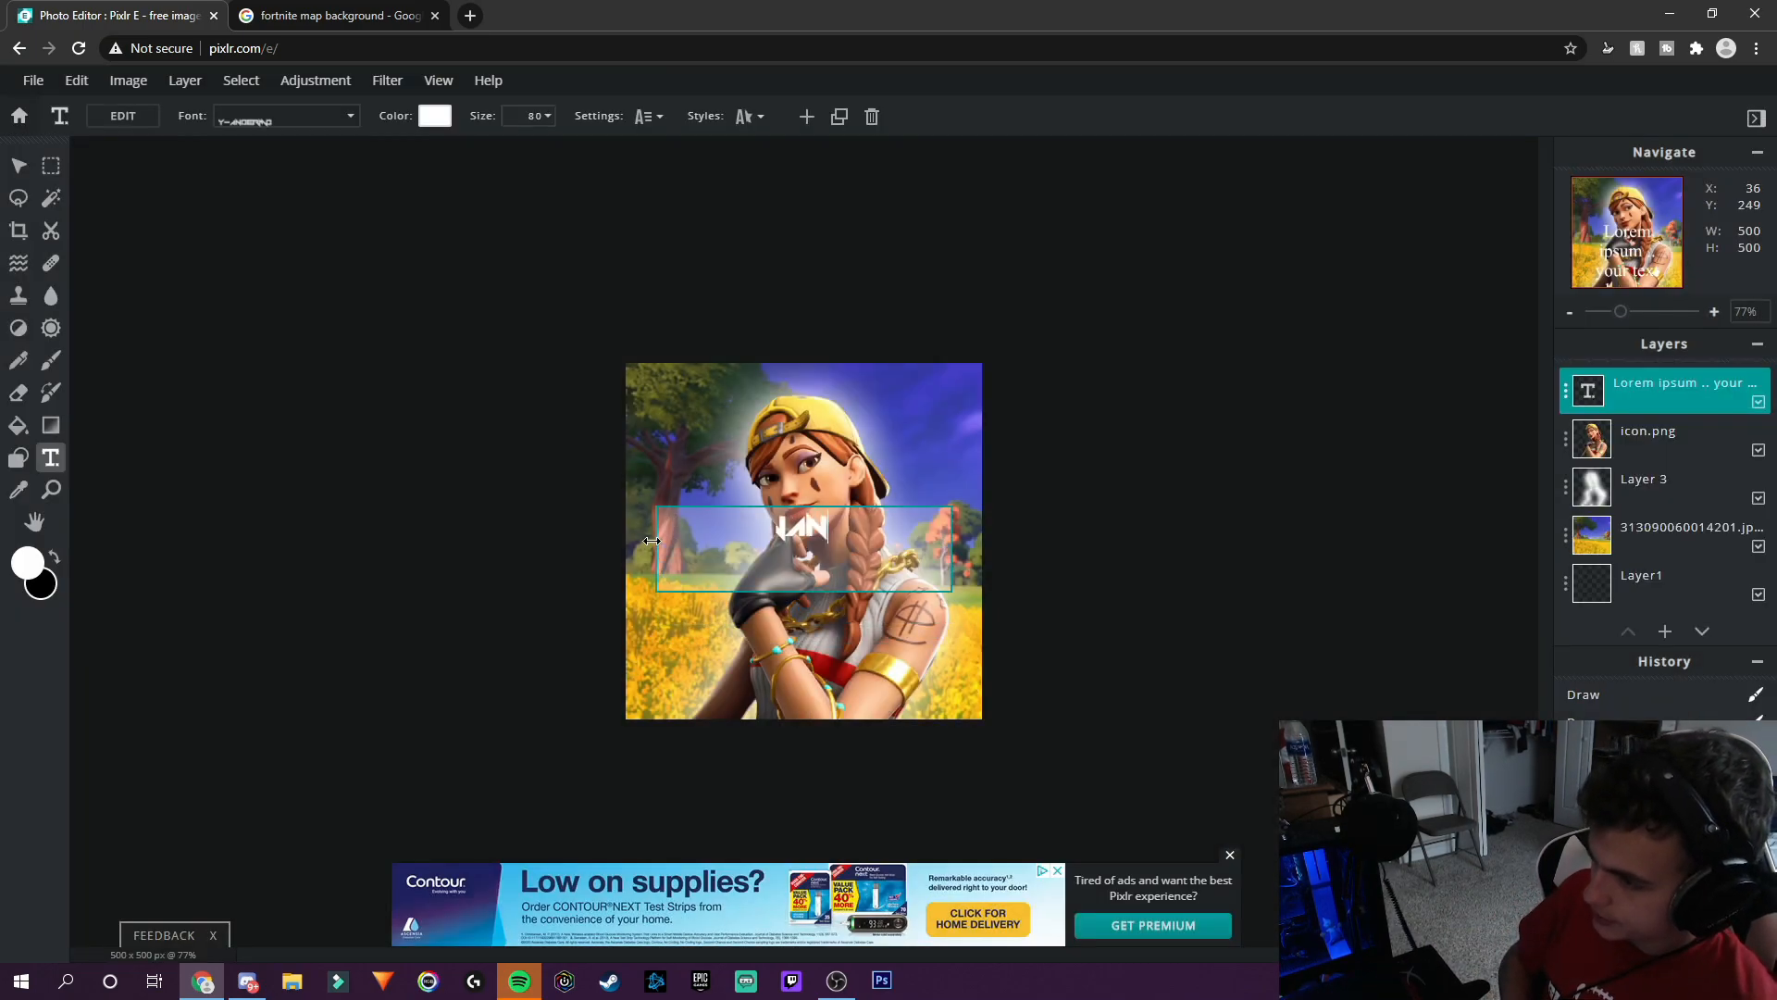
type("KE")
left_click(788, 344)
scroll(748, 486, "up", 3)
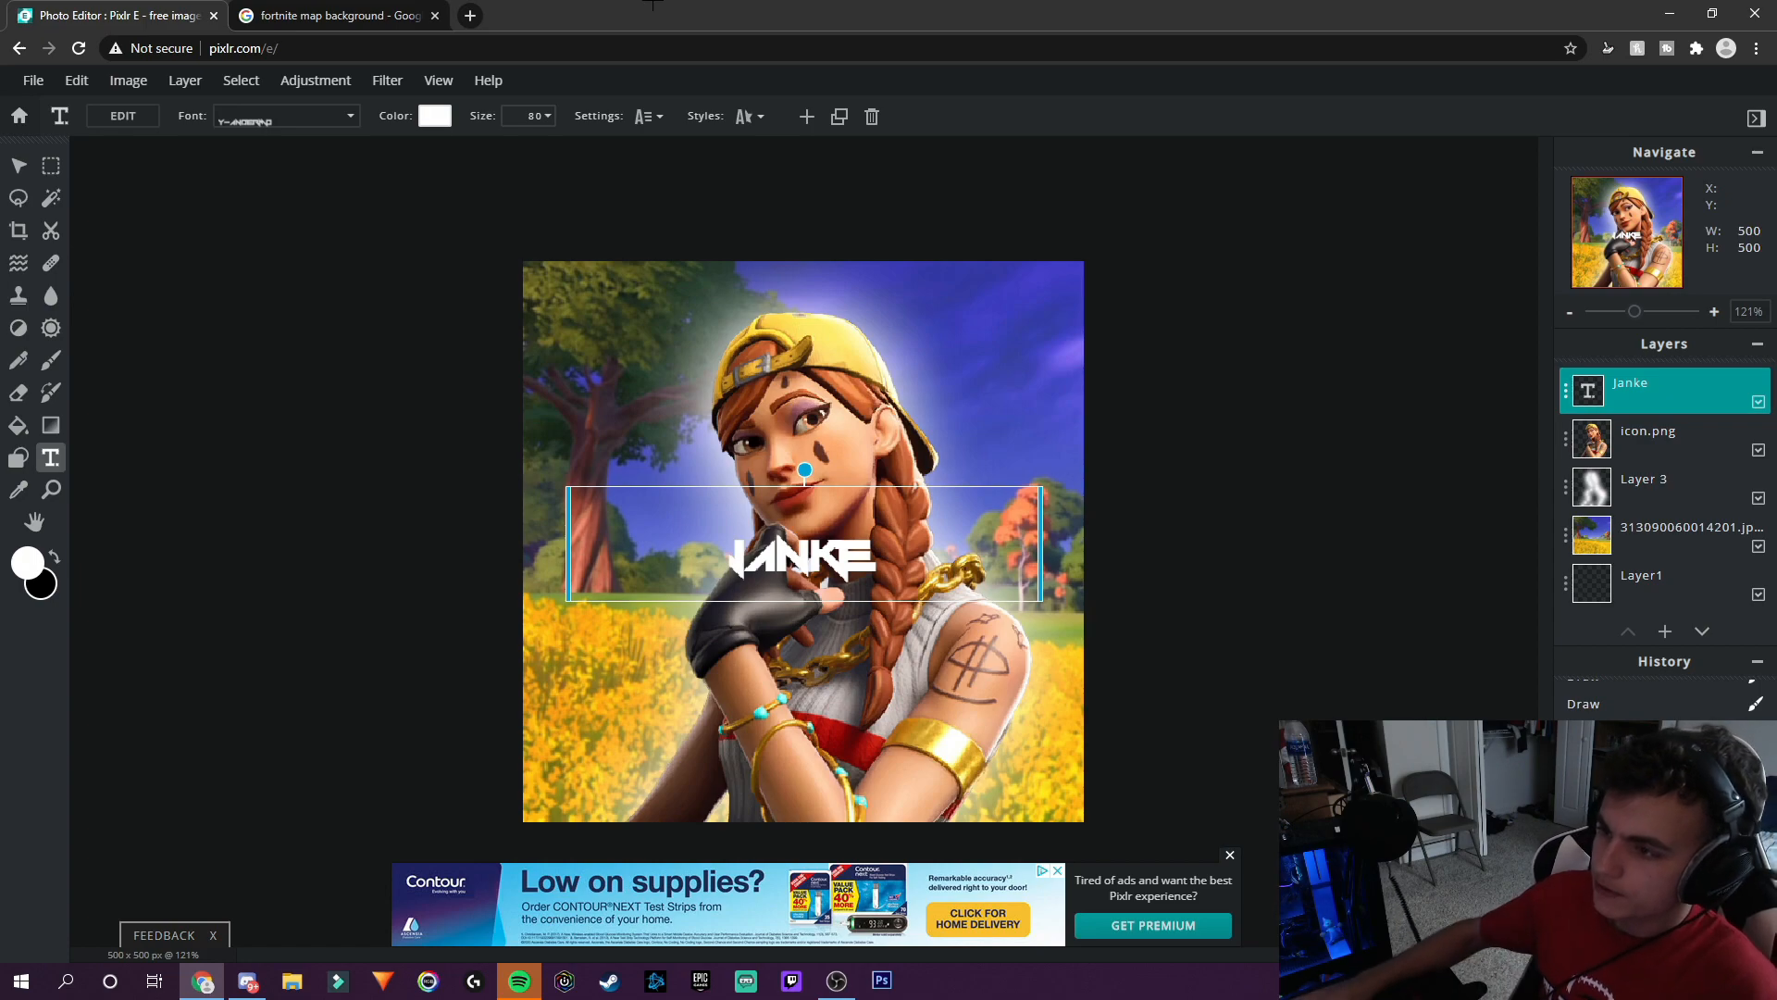
Set the Janke text size to 216 and shift the text slightly down over the character's hand.
left_click(535, 116)
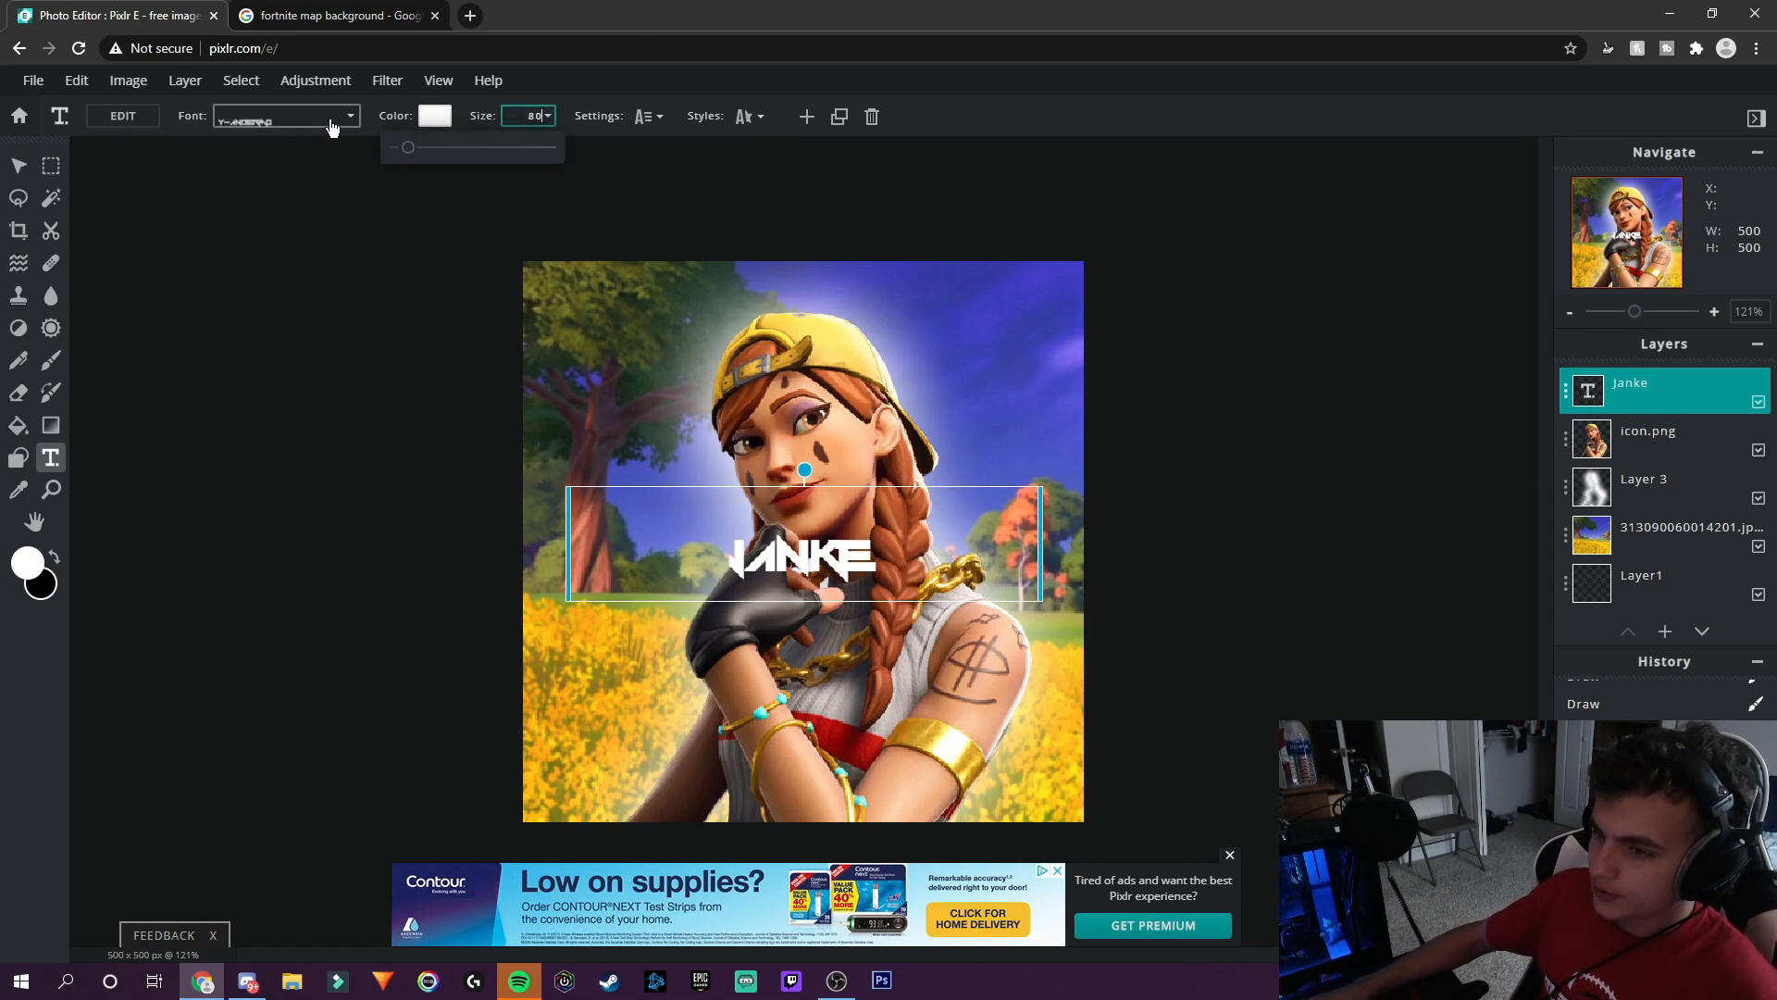
mouse_move(408, 148)
left_mouse_down()
mouse_move(446, 150)
mouse_move(431, 154)
left_mouse_up()
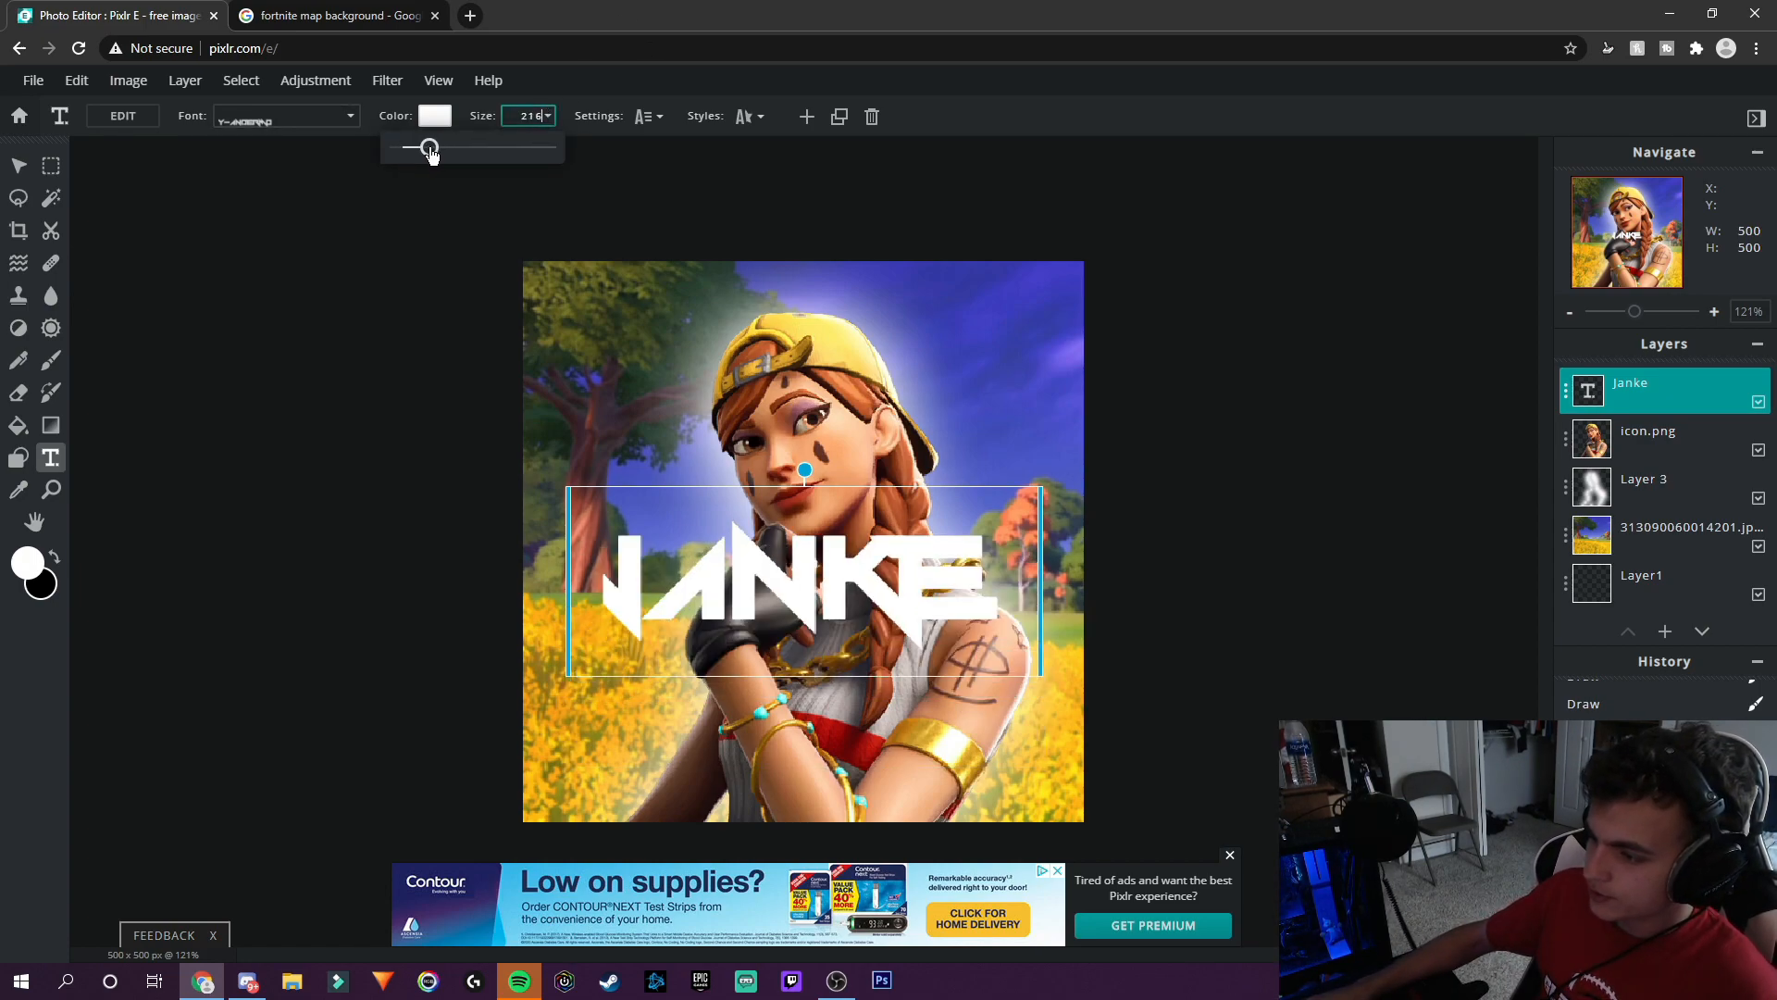
left_click(774, 595)
mouse_move(792, 573)
left_mouse_down()
mouse_move(801, 559)
mouse_move(794, 586)
left_mouse_up()
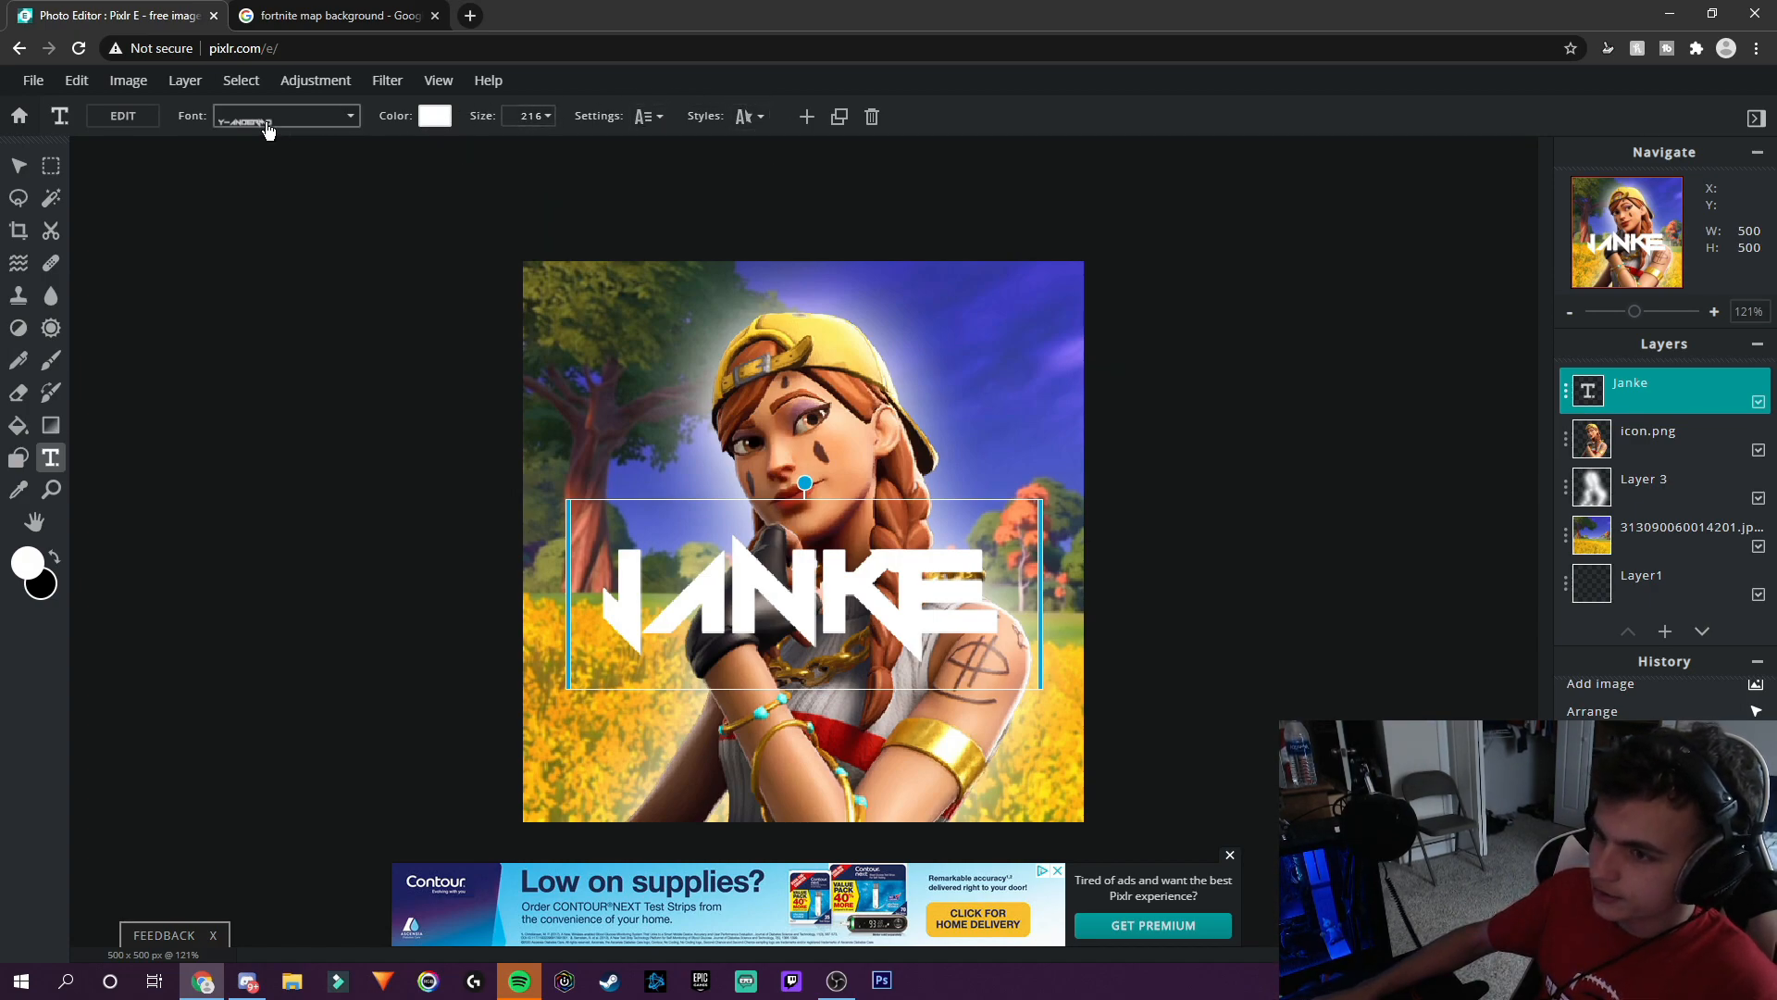
mouse_move(782, 574)
left_mouse_down()
mouse_move(812, 590)
mouse_move(783, 579)
left_mouse_up()
Give the Janke text a red outline with colour #FF0000.
left_click(750, 118)
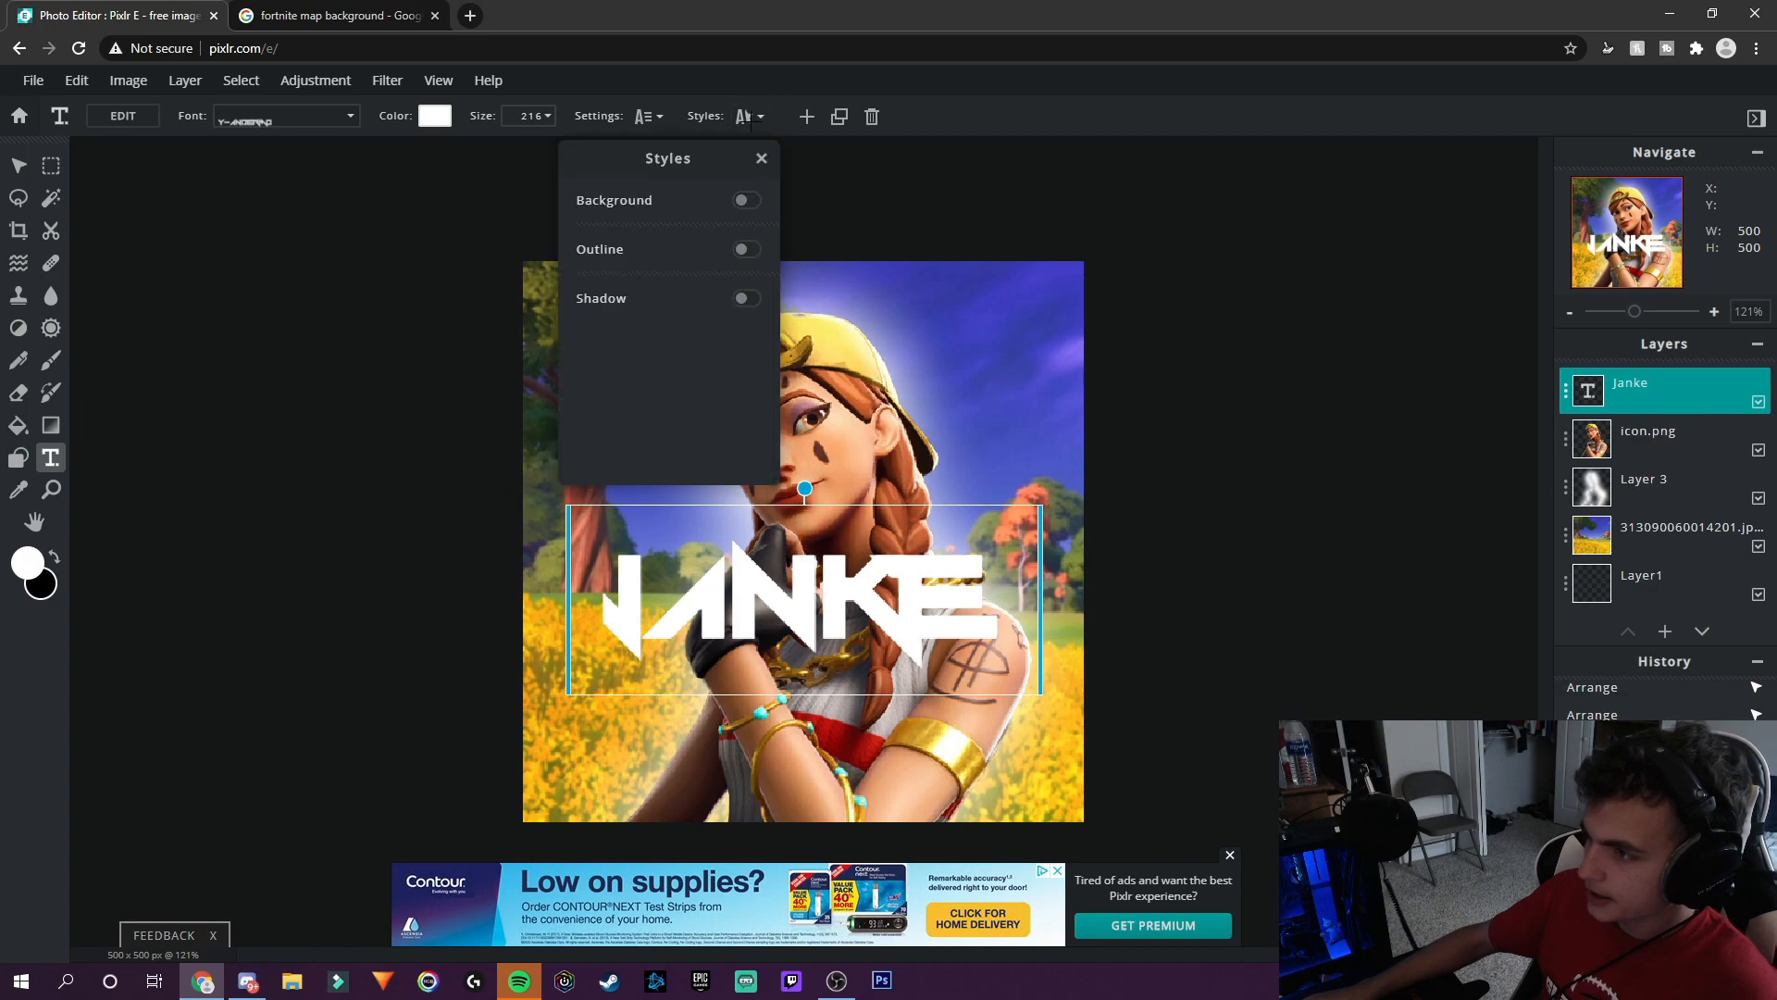
left_click(746, 250)
left_click(746, 282)
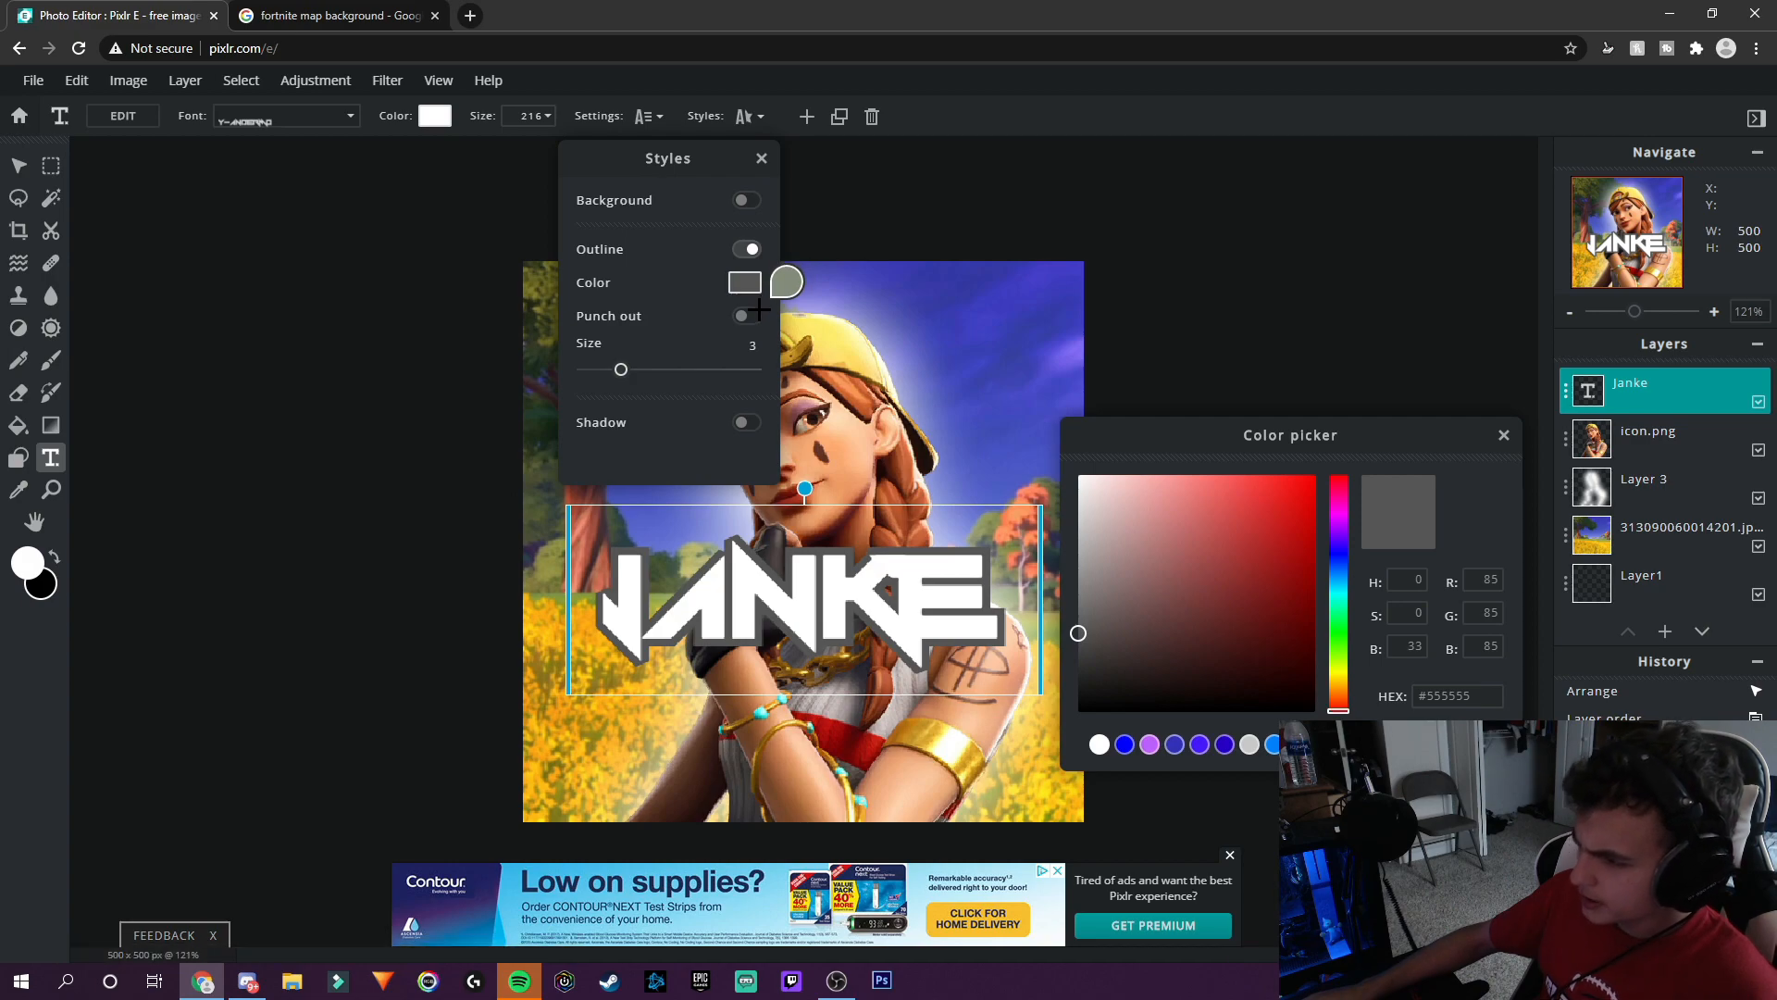
left_click_drag(1312, 477, 1332, 457)
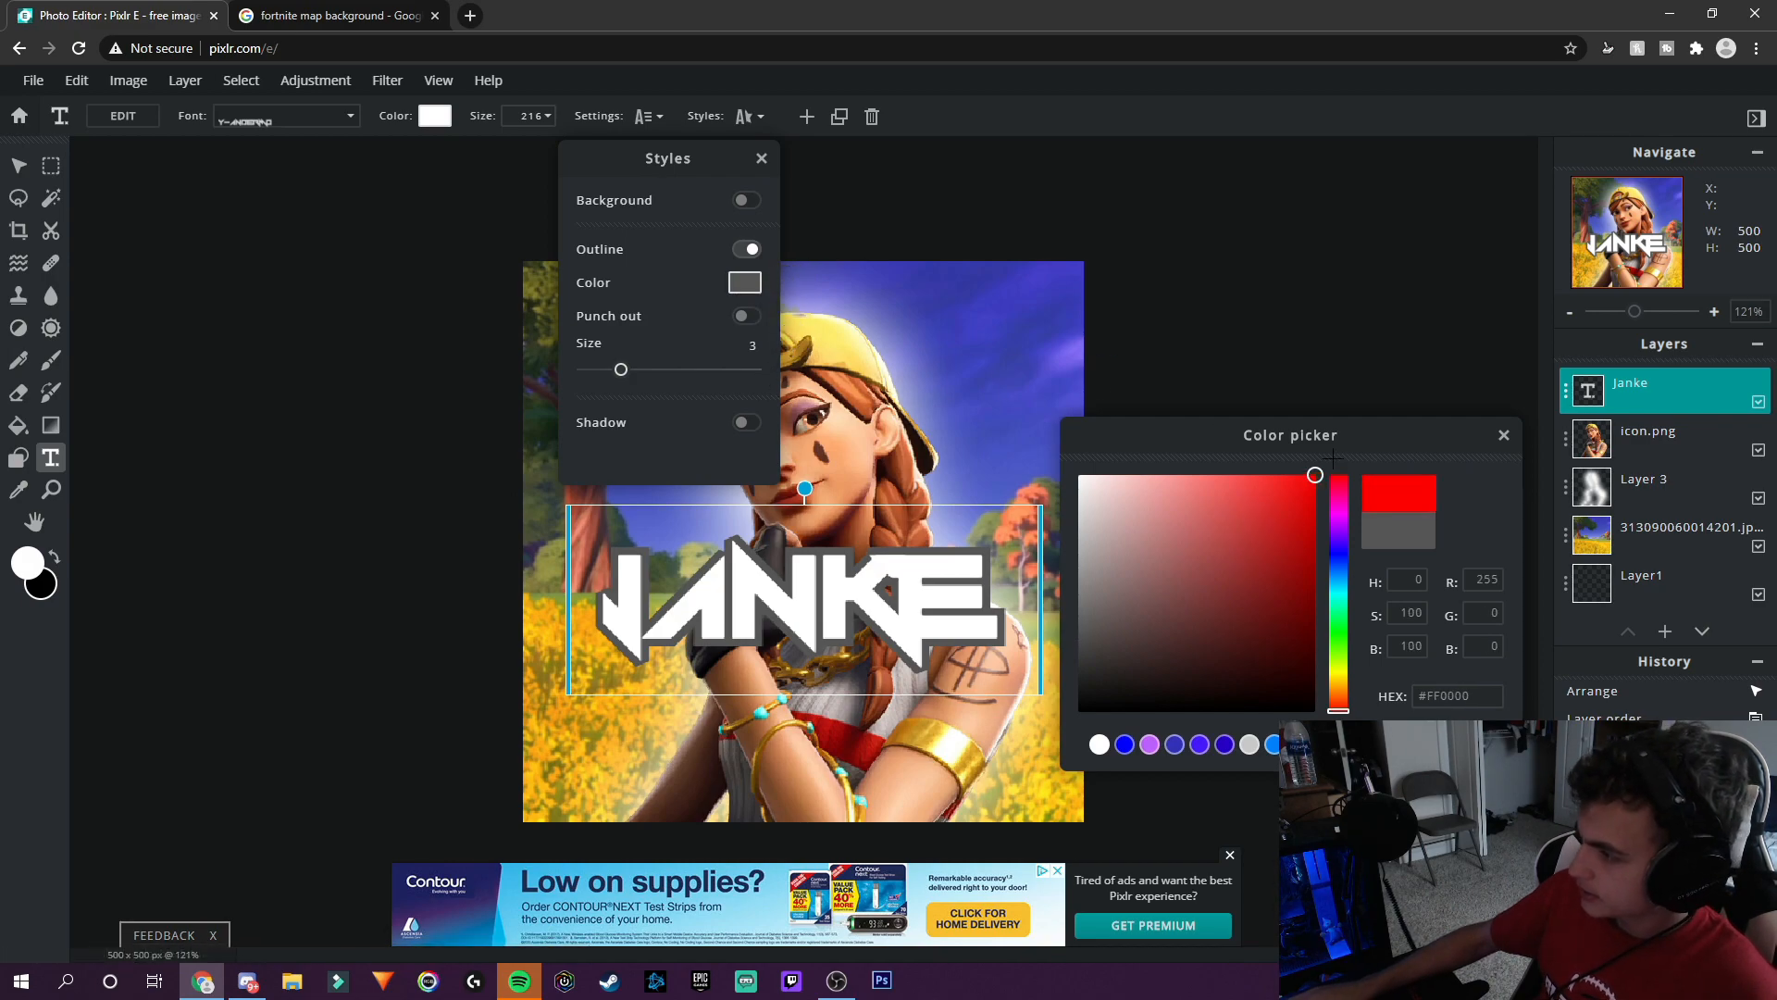
key("Return")
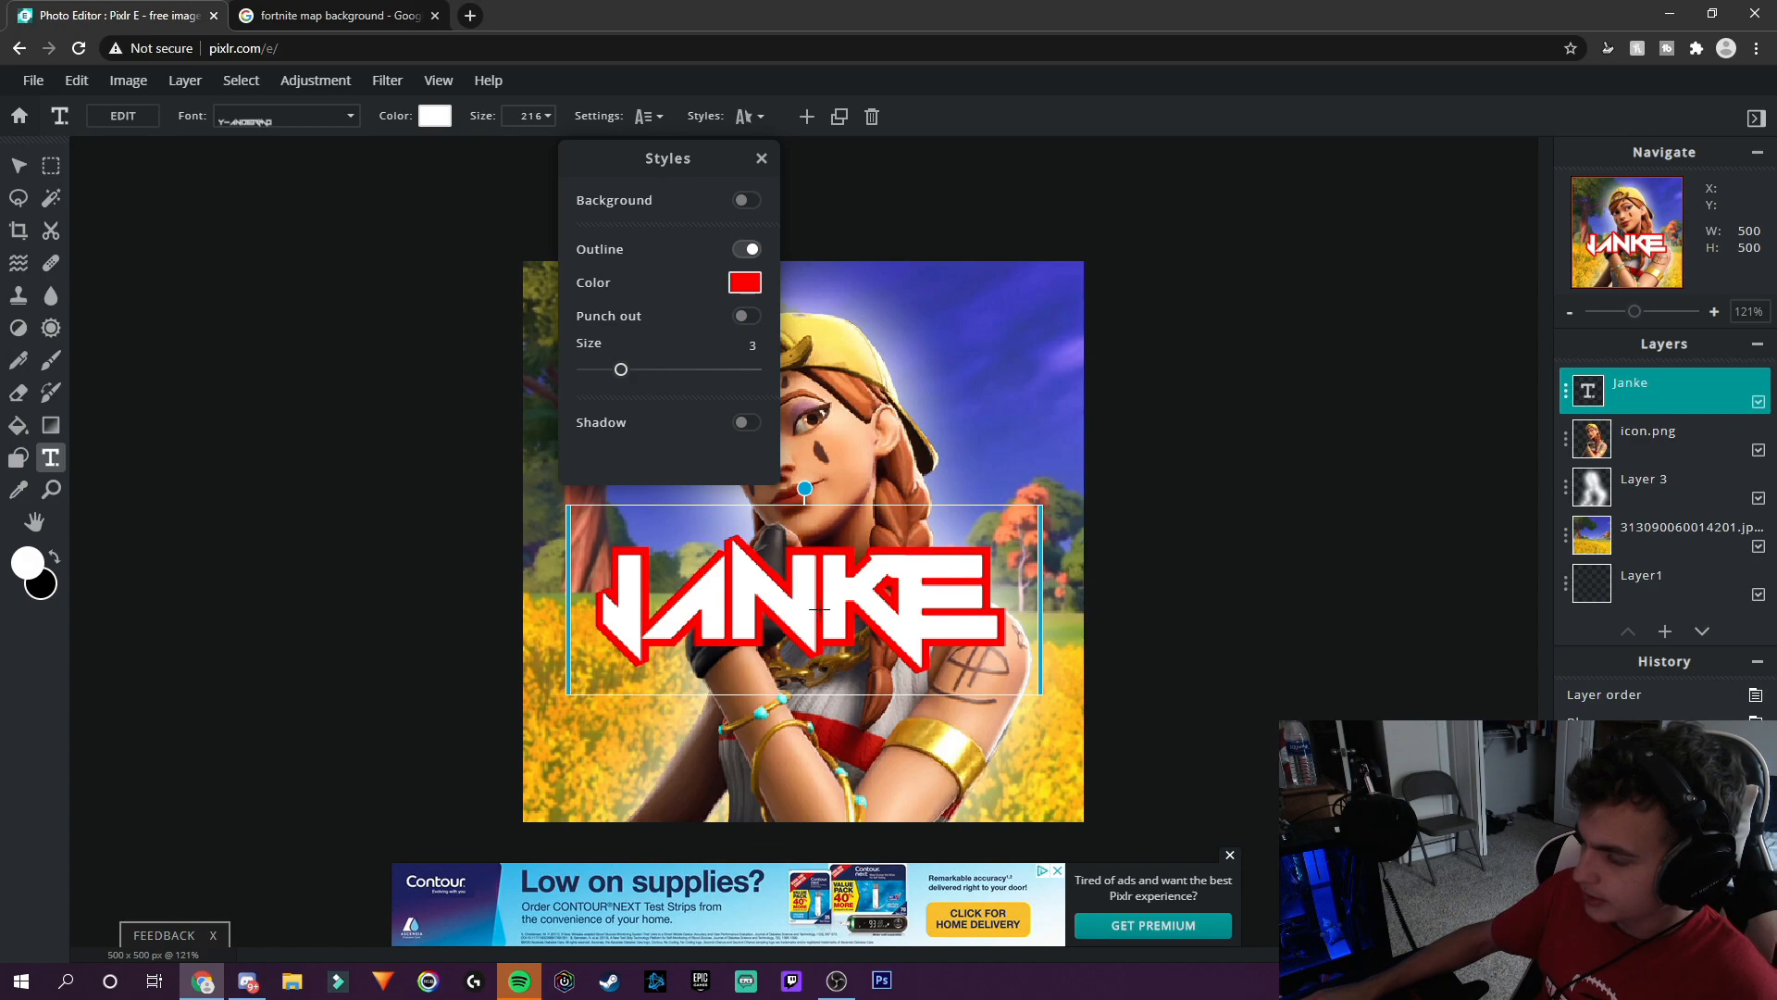
Reposition the outlined Janke text slightly lower, centred across the character's chest.
left_click_drag(816, 604, 812, 632)
left_click(1348, 519)
scroll(1071, 531, "down", 4)
scroll(1036, 519, "up", 3)
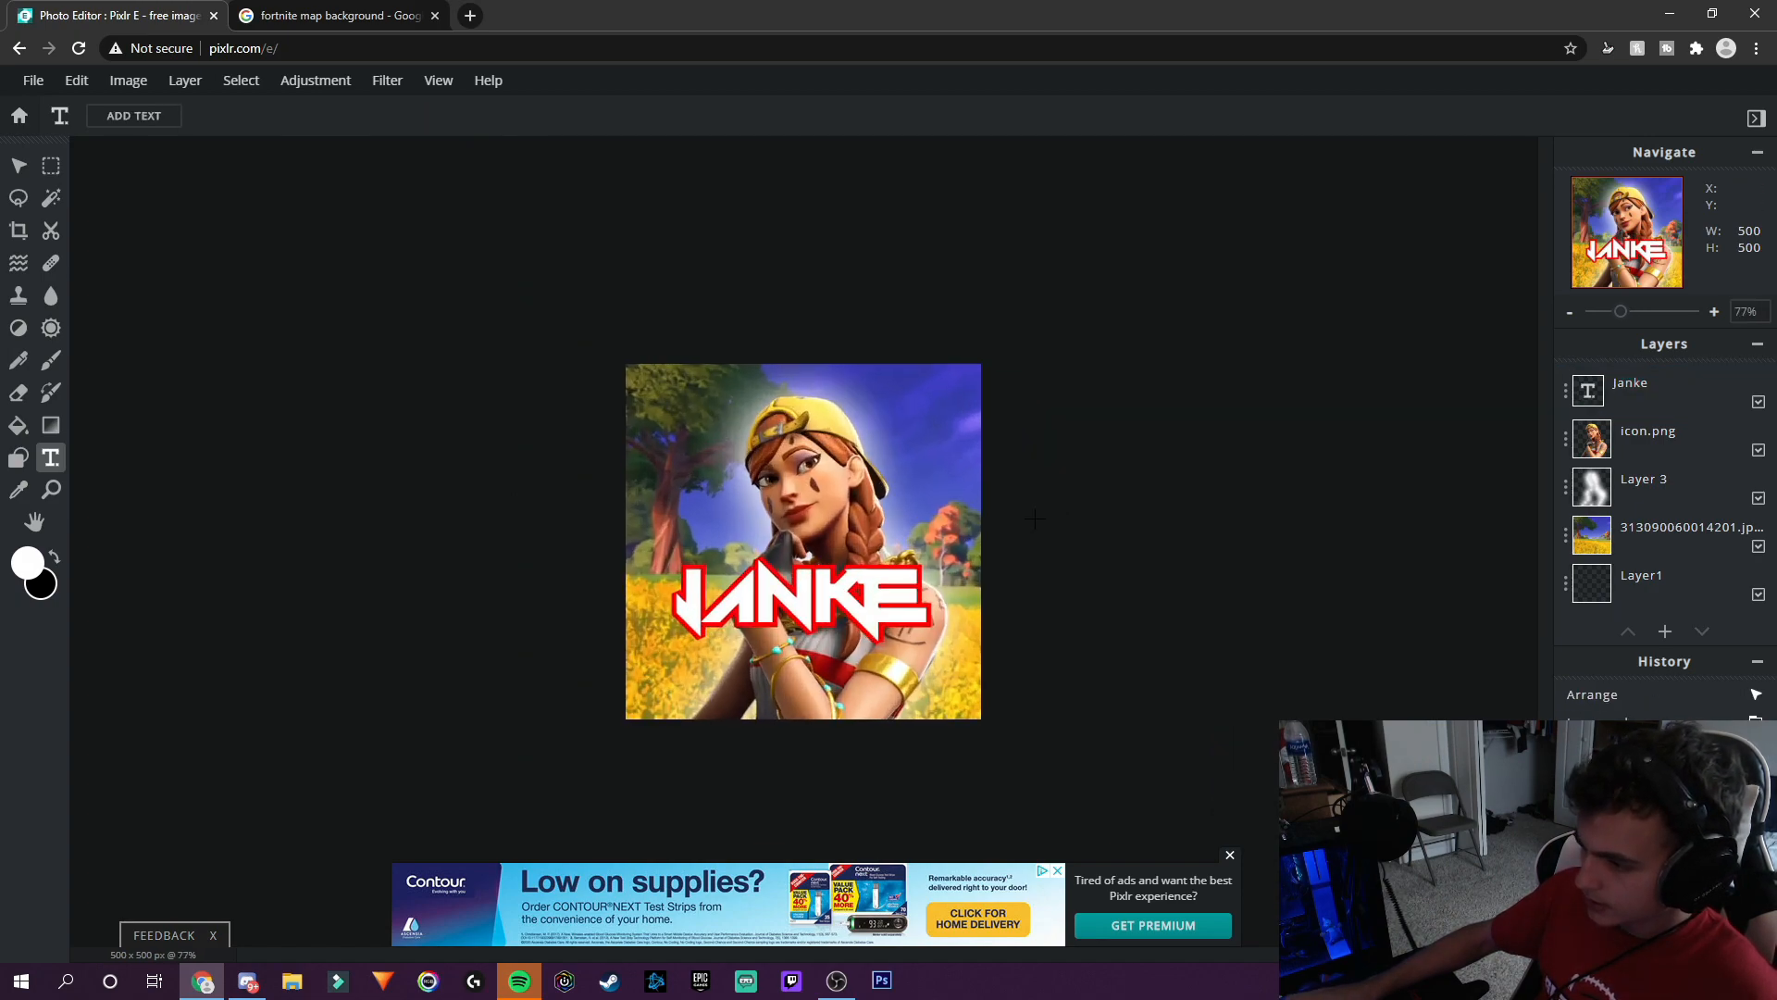
left_click(809, 625)
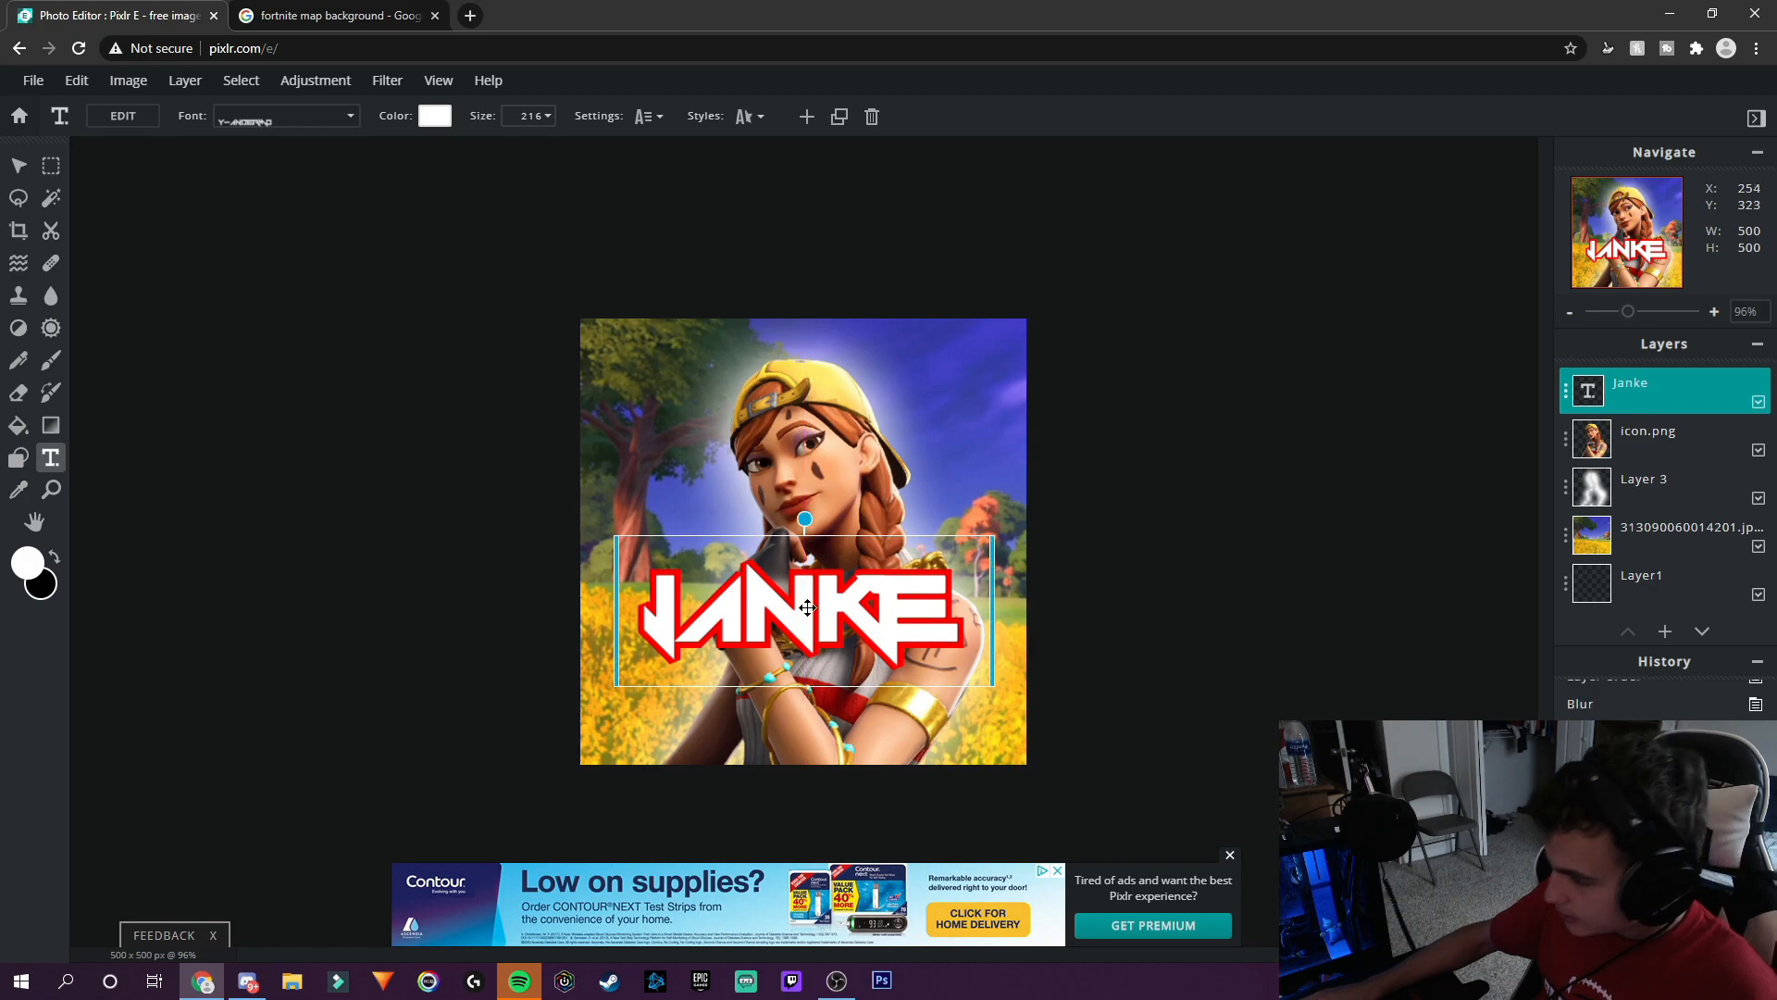
left_click_drag(815, 596, 783, 589)
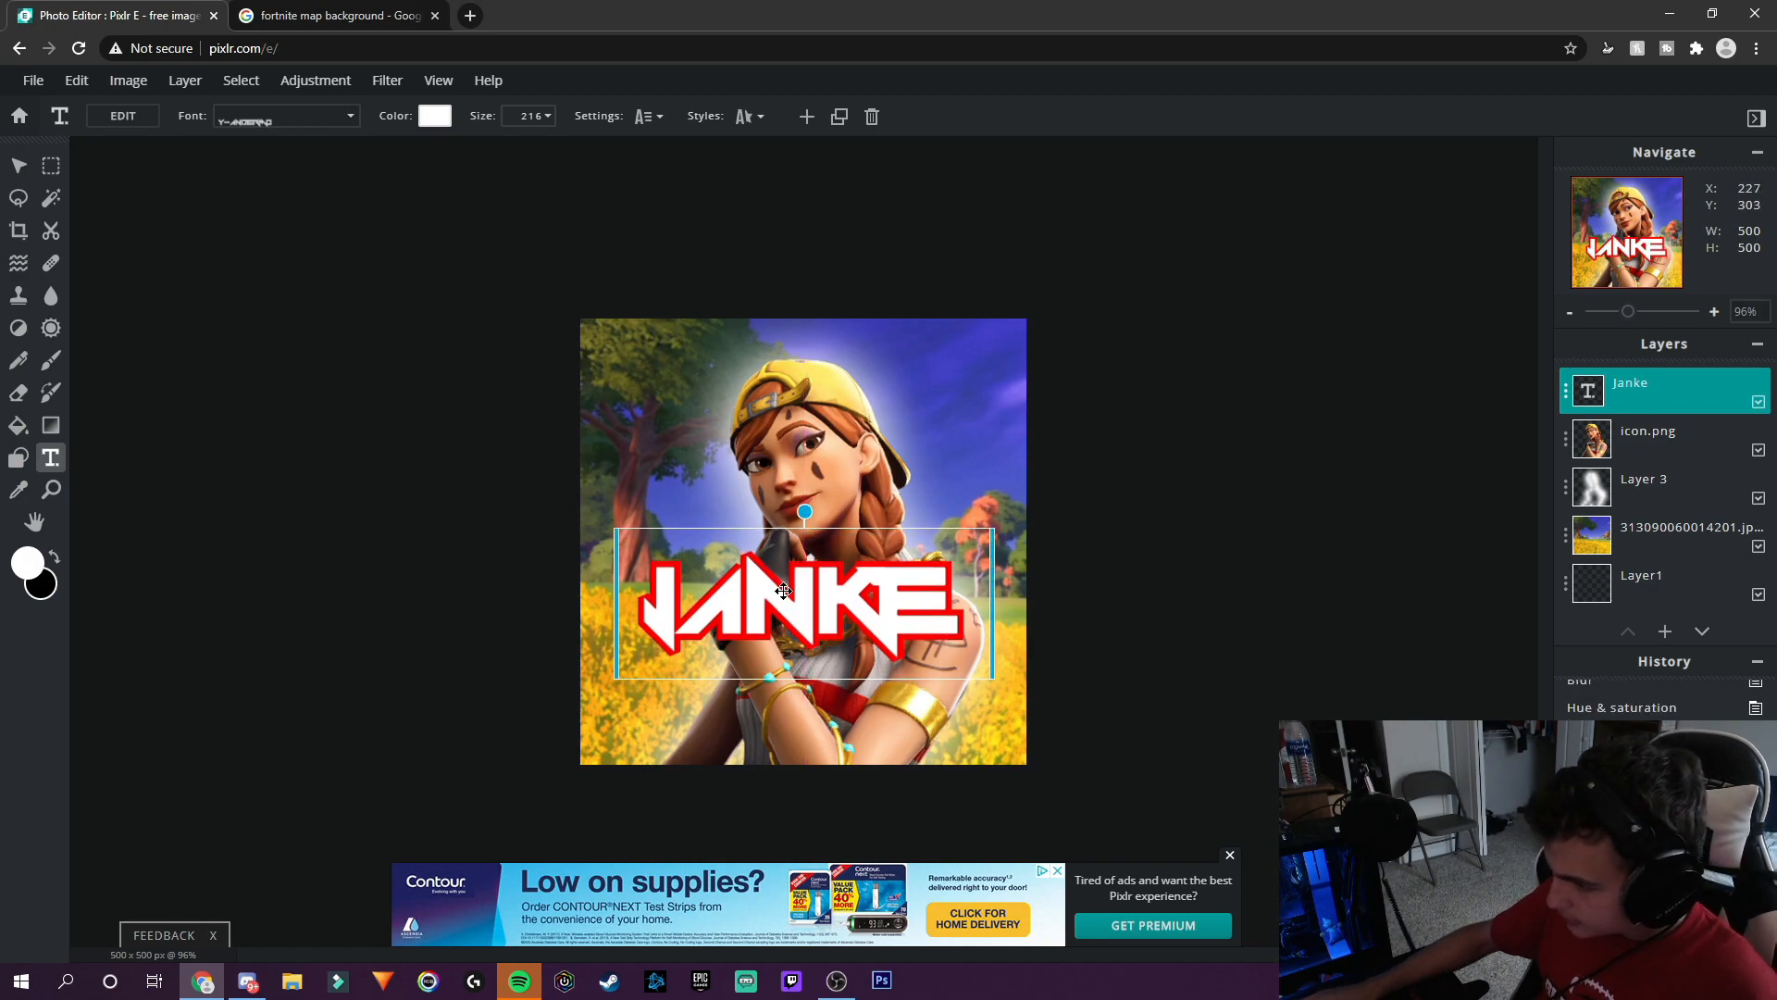
left_click(1111, 486)
scroll(1065, 472, "down", 3)
scroll(1037, 463, "up", 2)
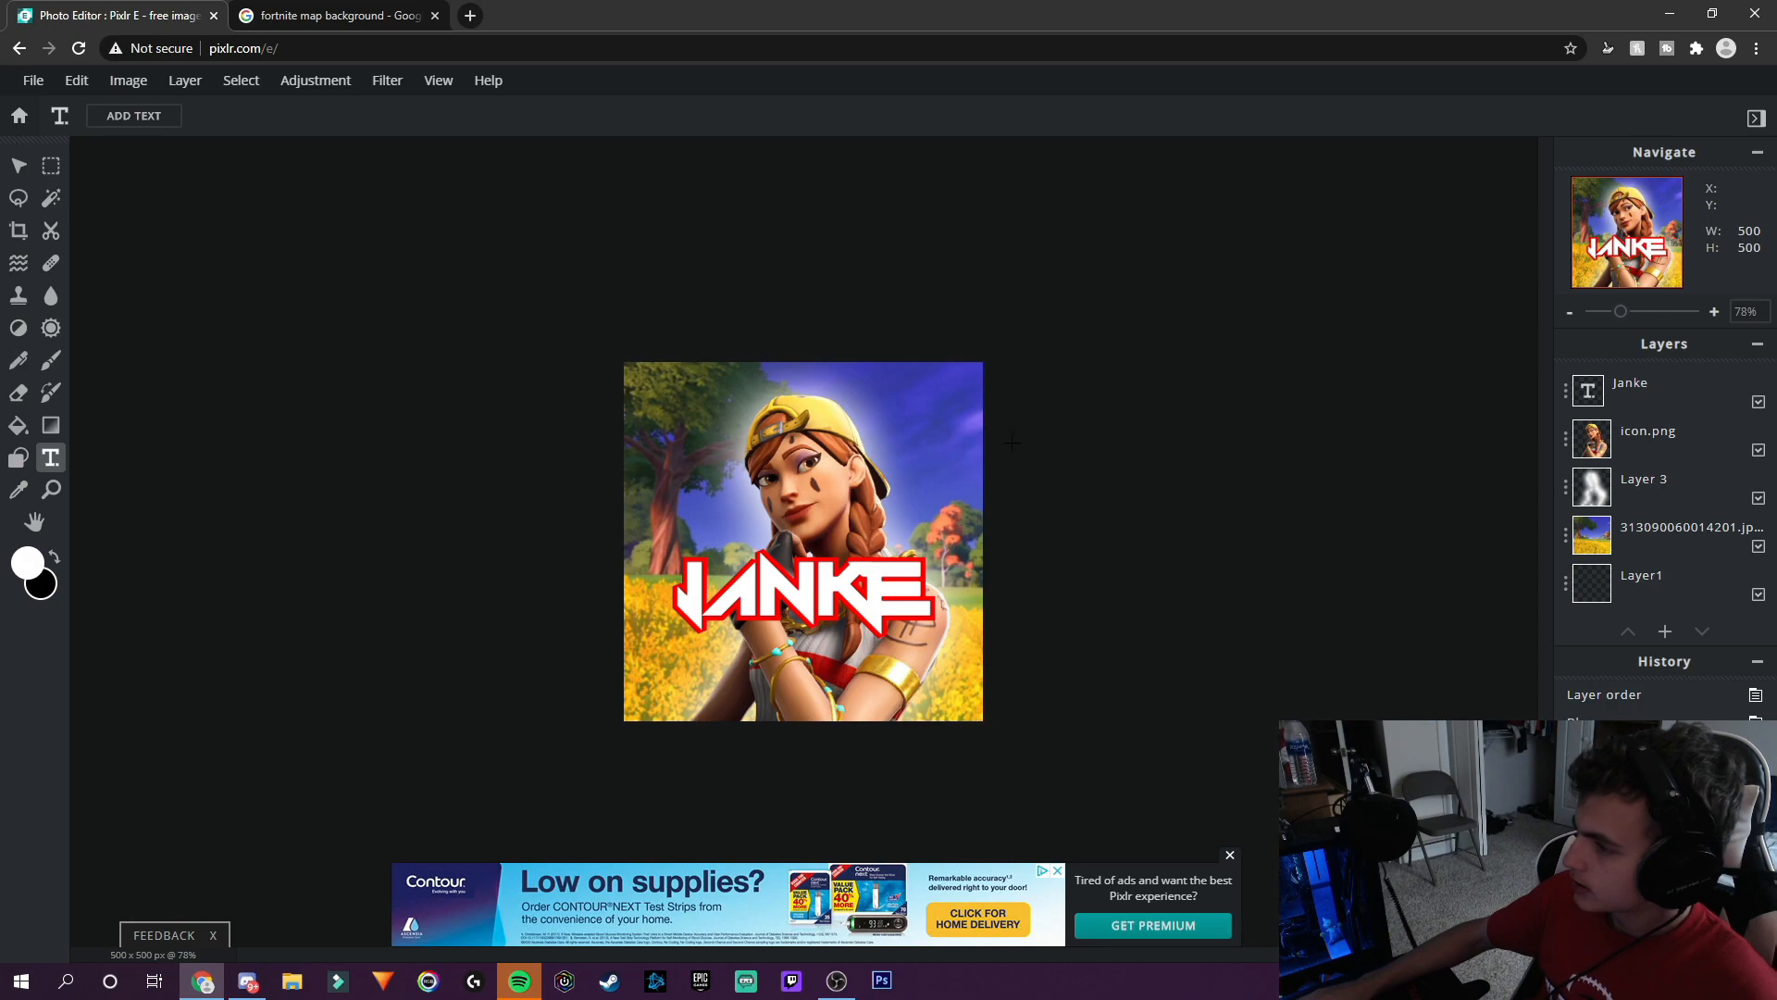
Set the Janke text layer's transparency to 79 in its layer settings and check the whole picture.
left_click(1681, 374)
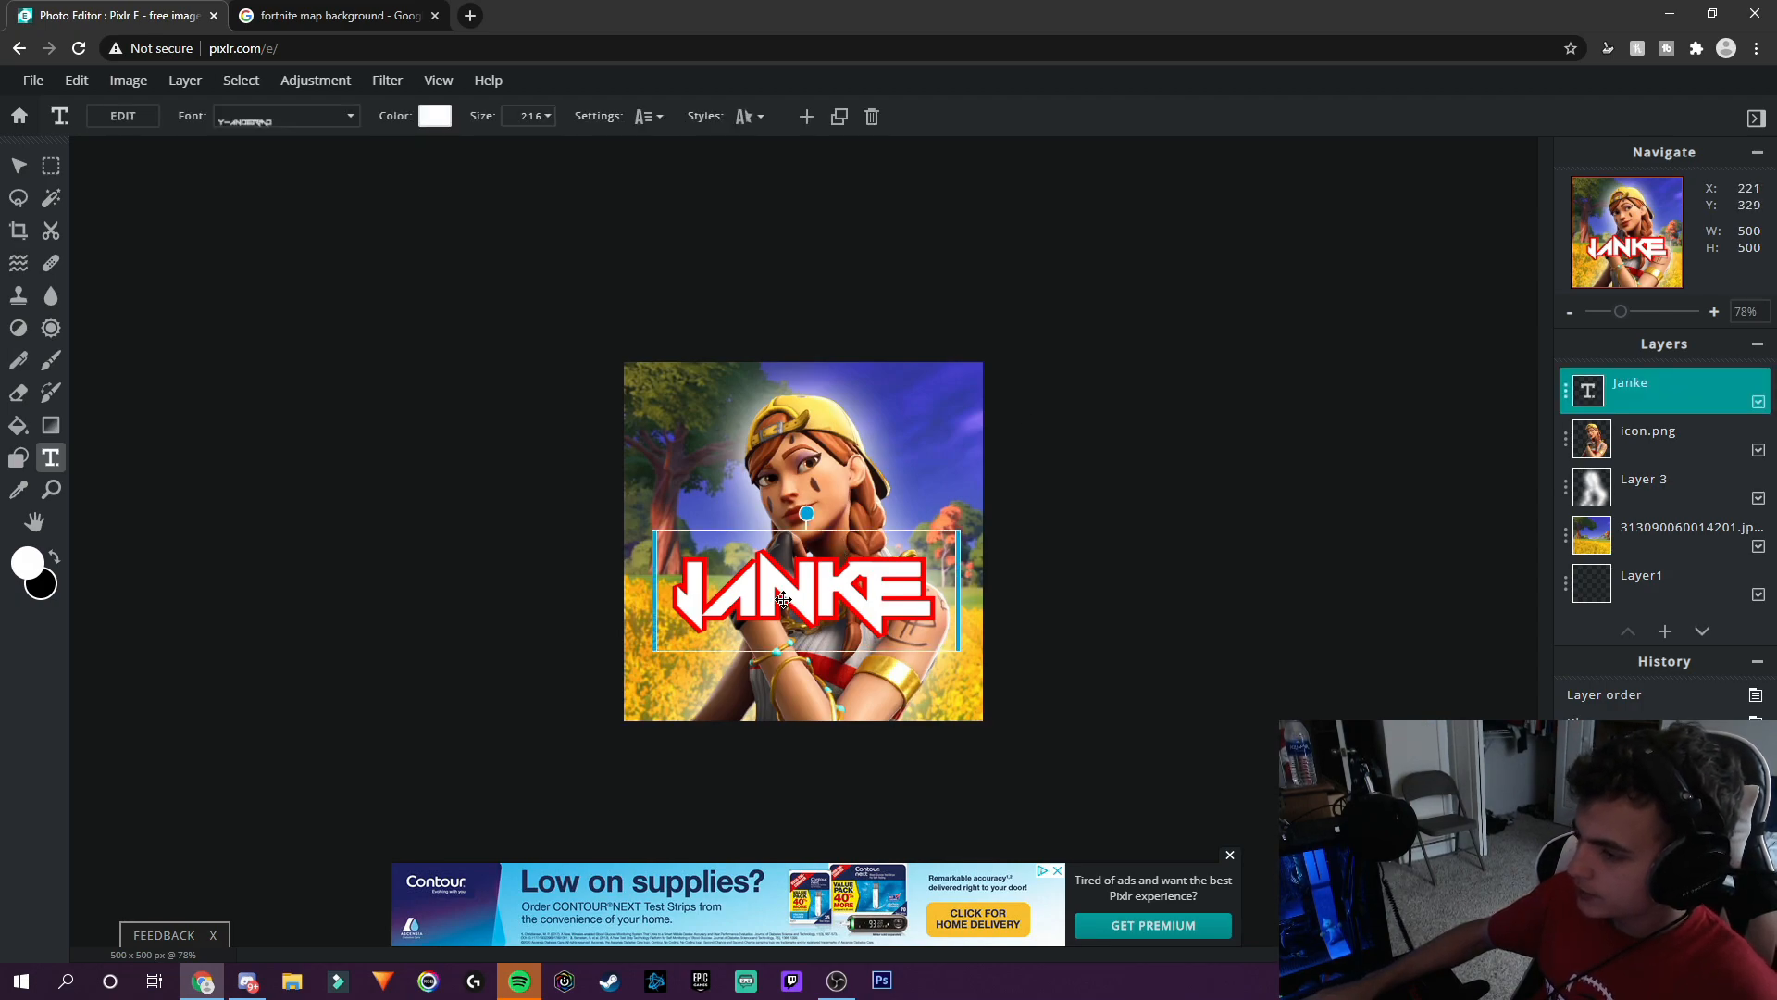
left_click(1646, 382)
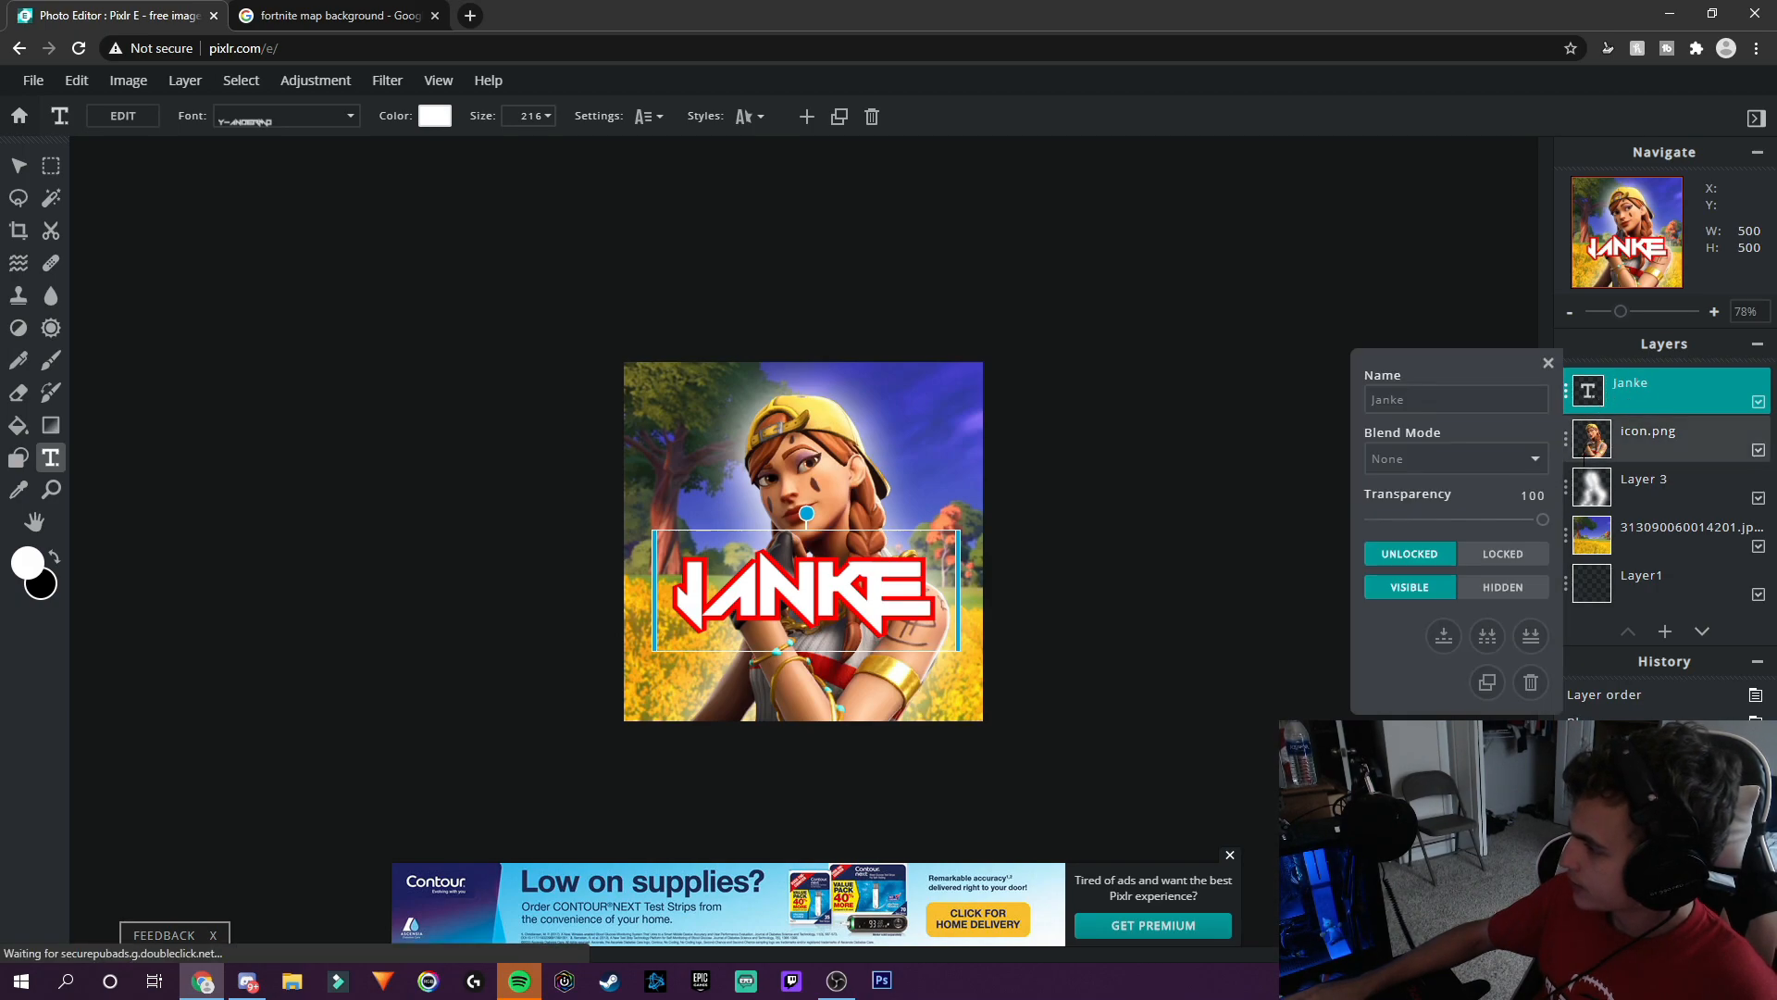
left_click_drag(1540, 519, 1501, 520)
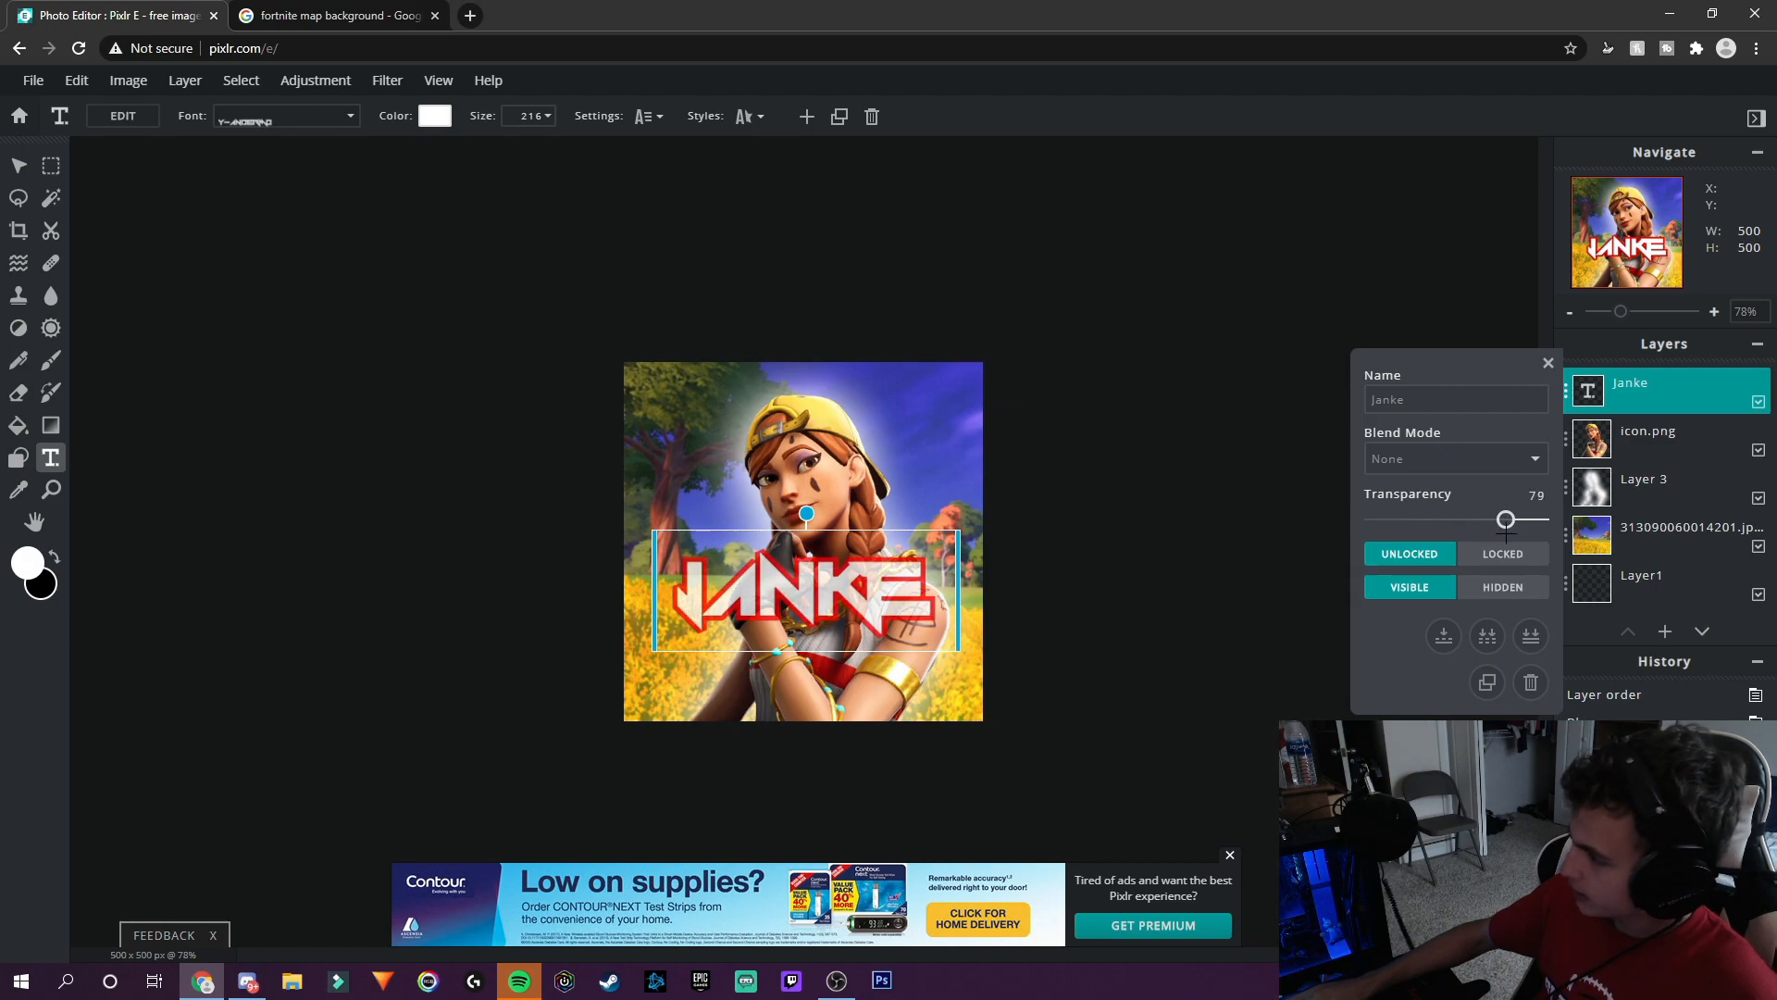
left_click(1547, 363)
scroll(976, 562, "down", 2)
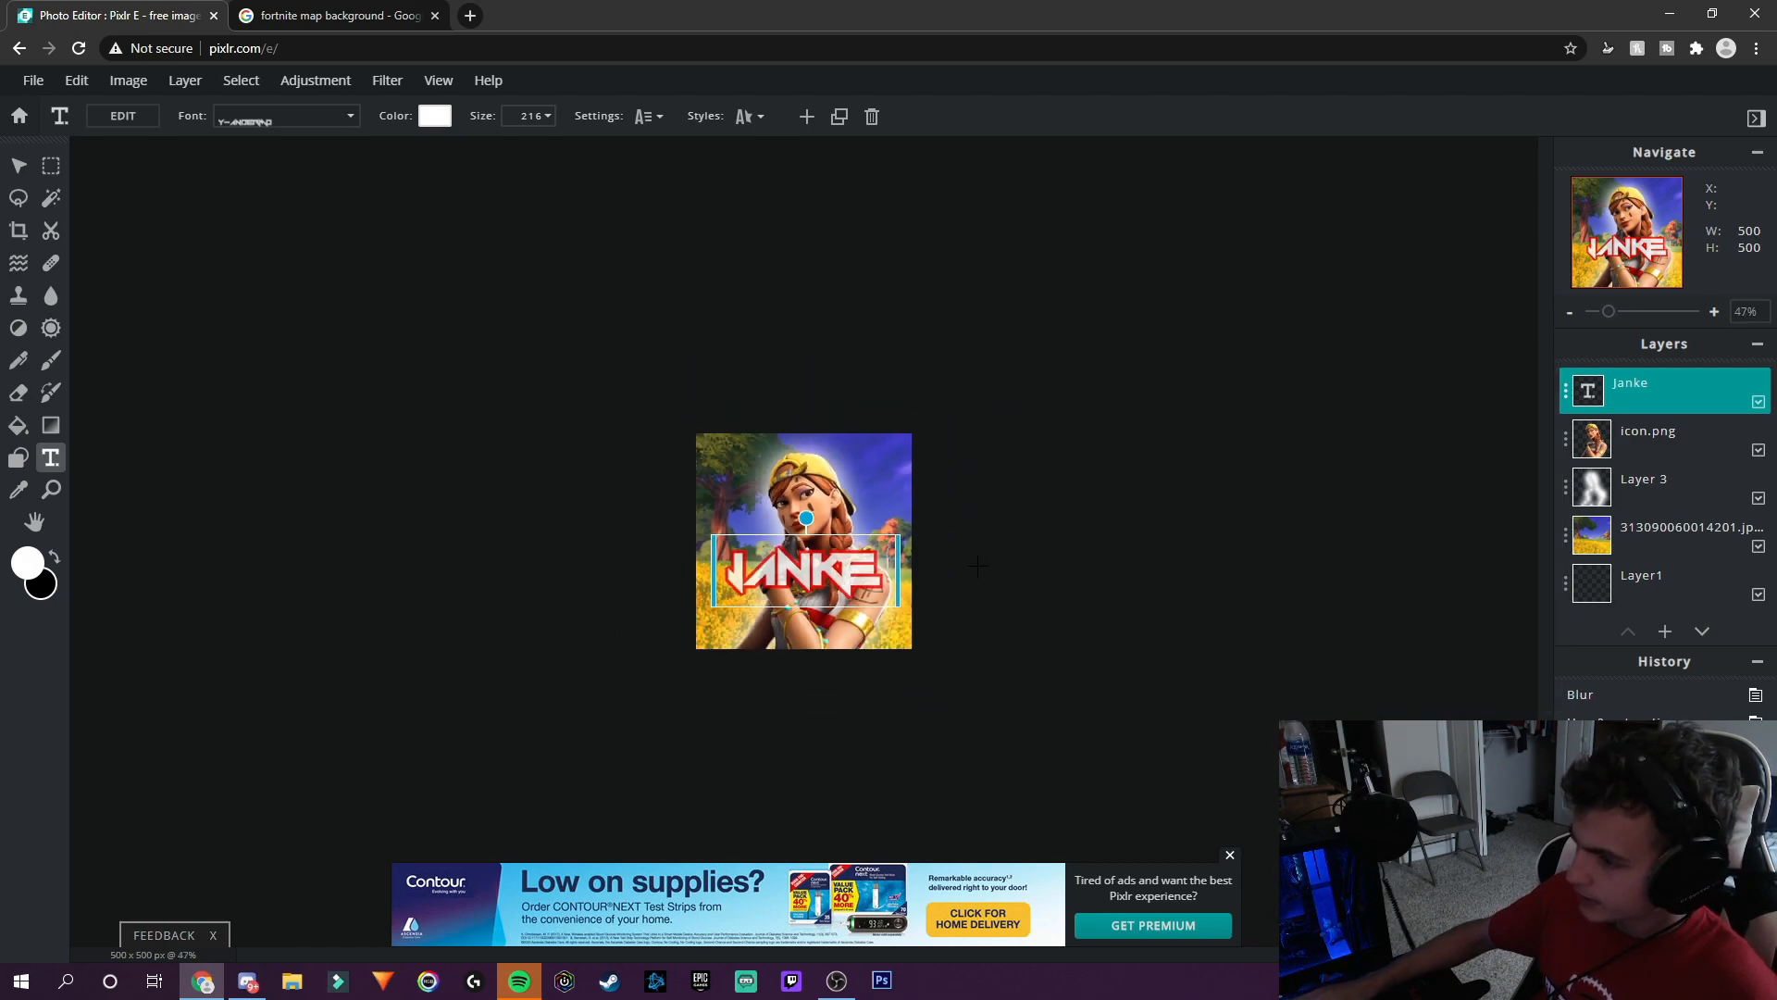
left_click(1044, 560)
scroll(1044, 559, "down", 1)
scroll(863, 639, "up", 4)
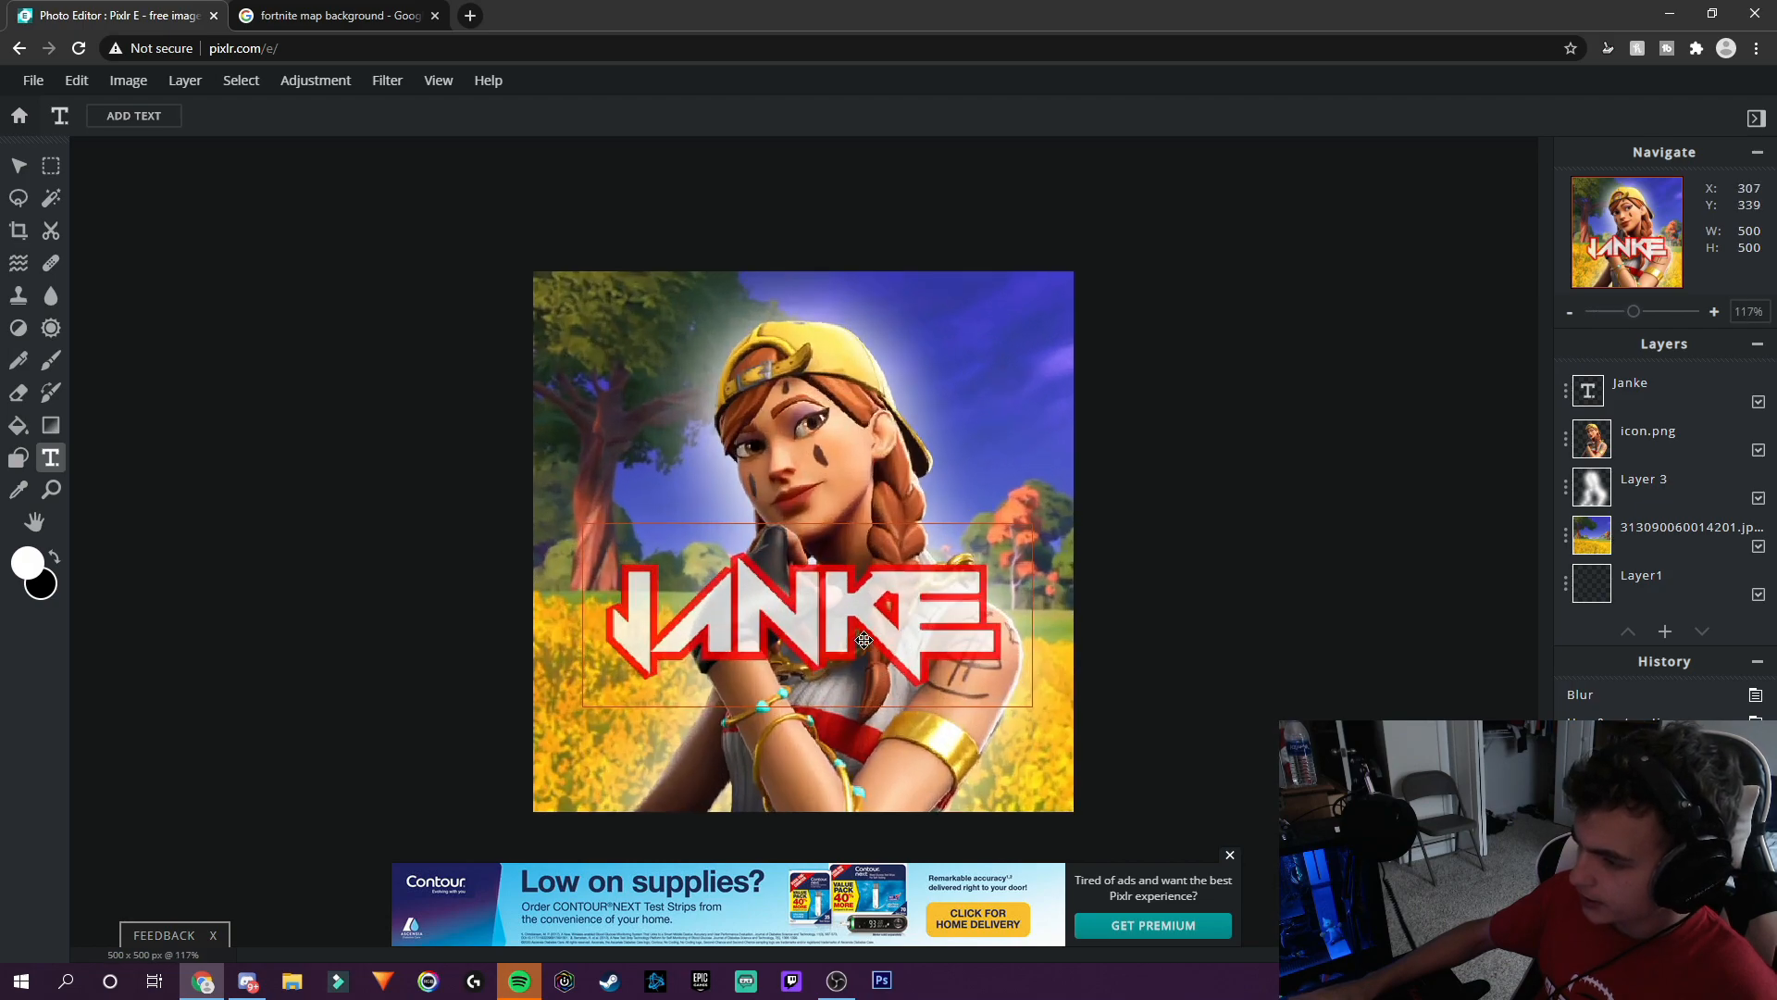
scroll(863, 639, "down", 4)
left_click(1067, 611)
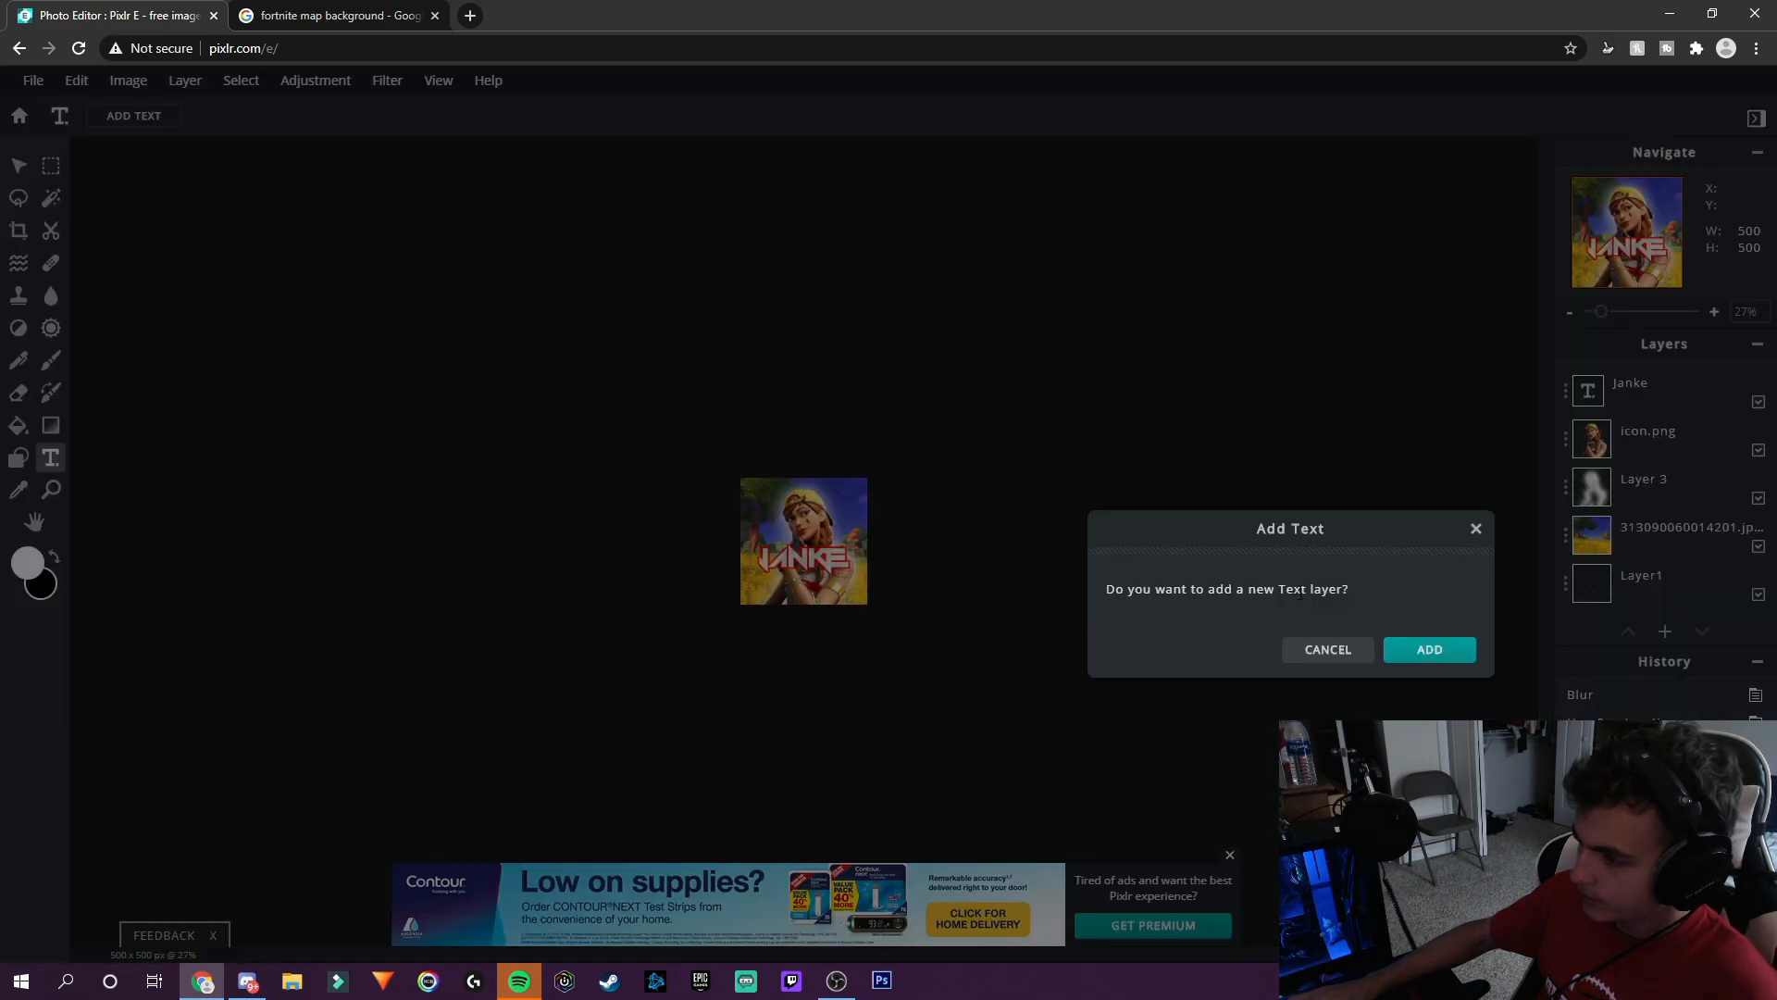
Decline adding a new text layer and inspect the finished profile picture up close.
left_click(1475, 530)
scroll(1116, 550, "up", 3)
scroll(1115, 550, "down", 1)
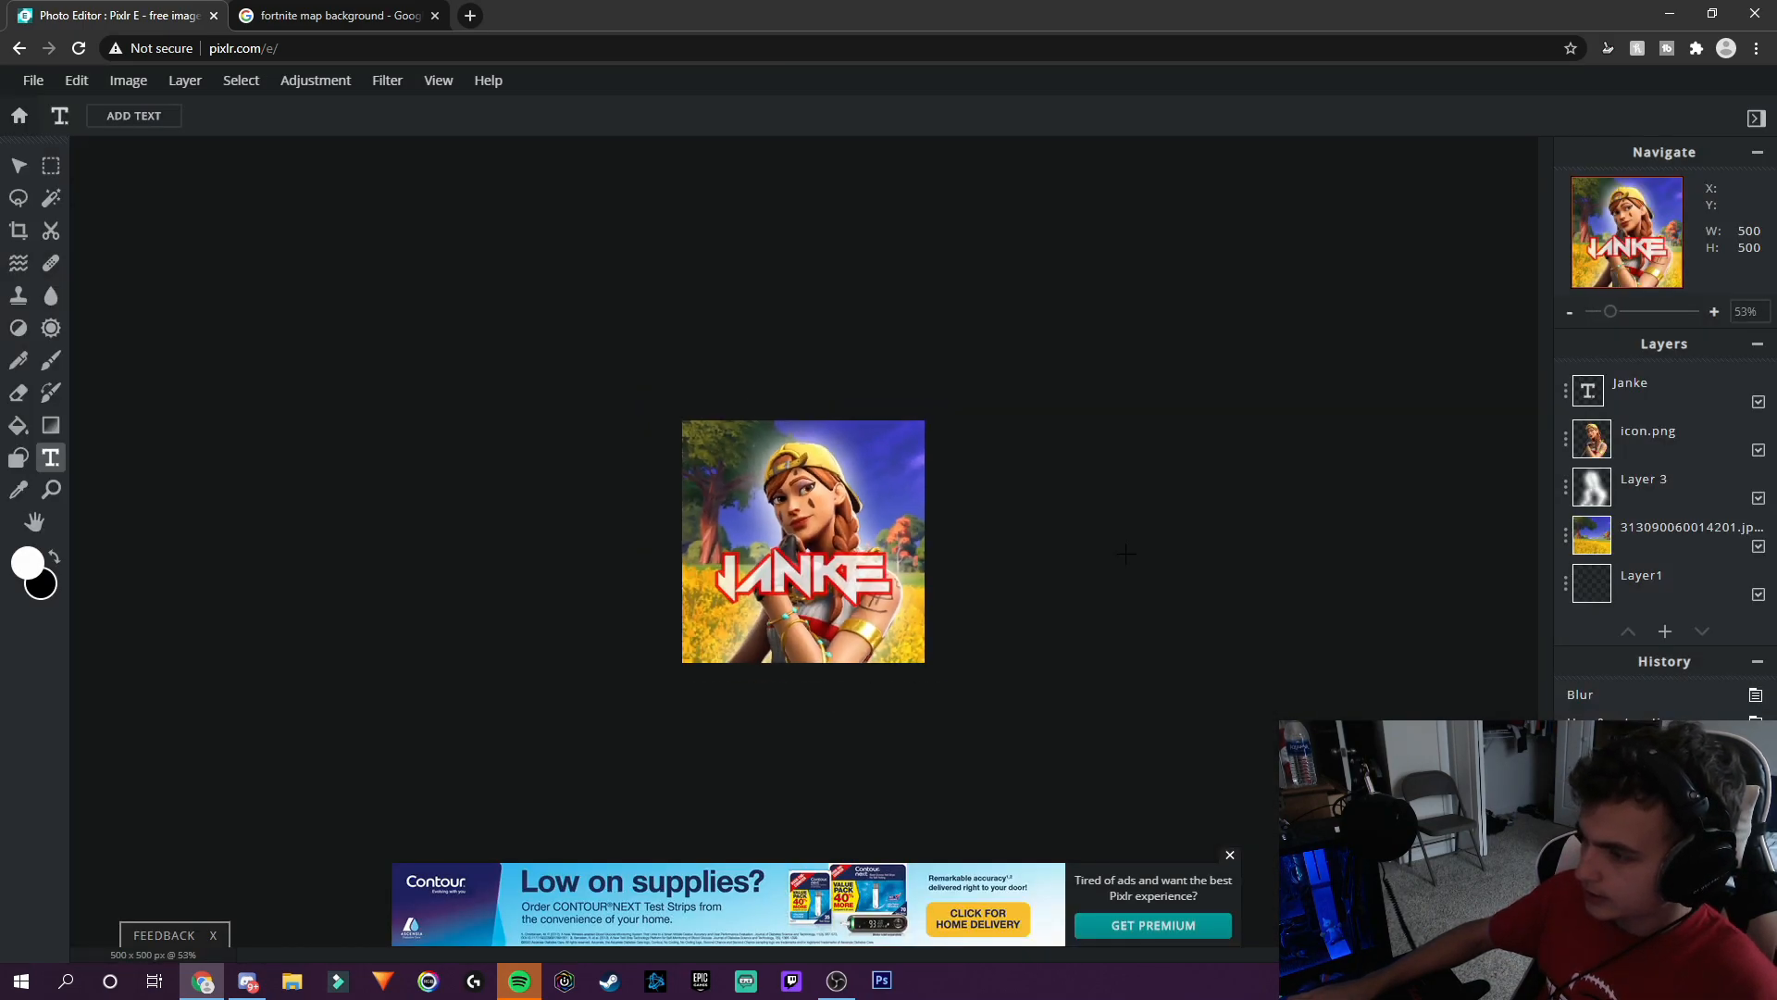
scroll(1115, 550, "up", 1)
scroll(1114, 549, "up", 2)
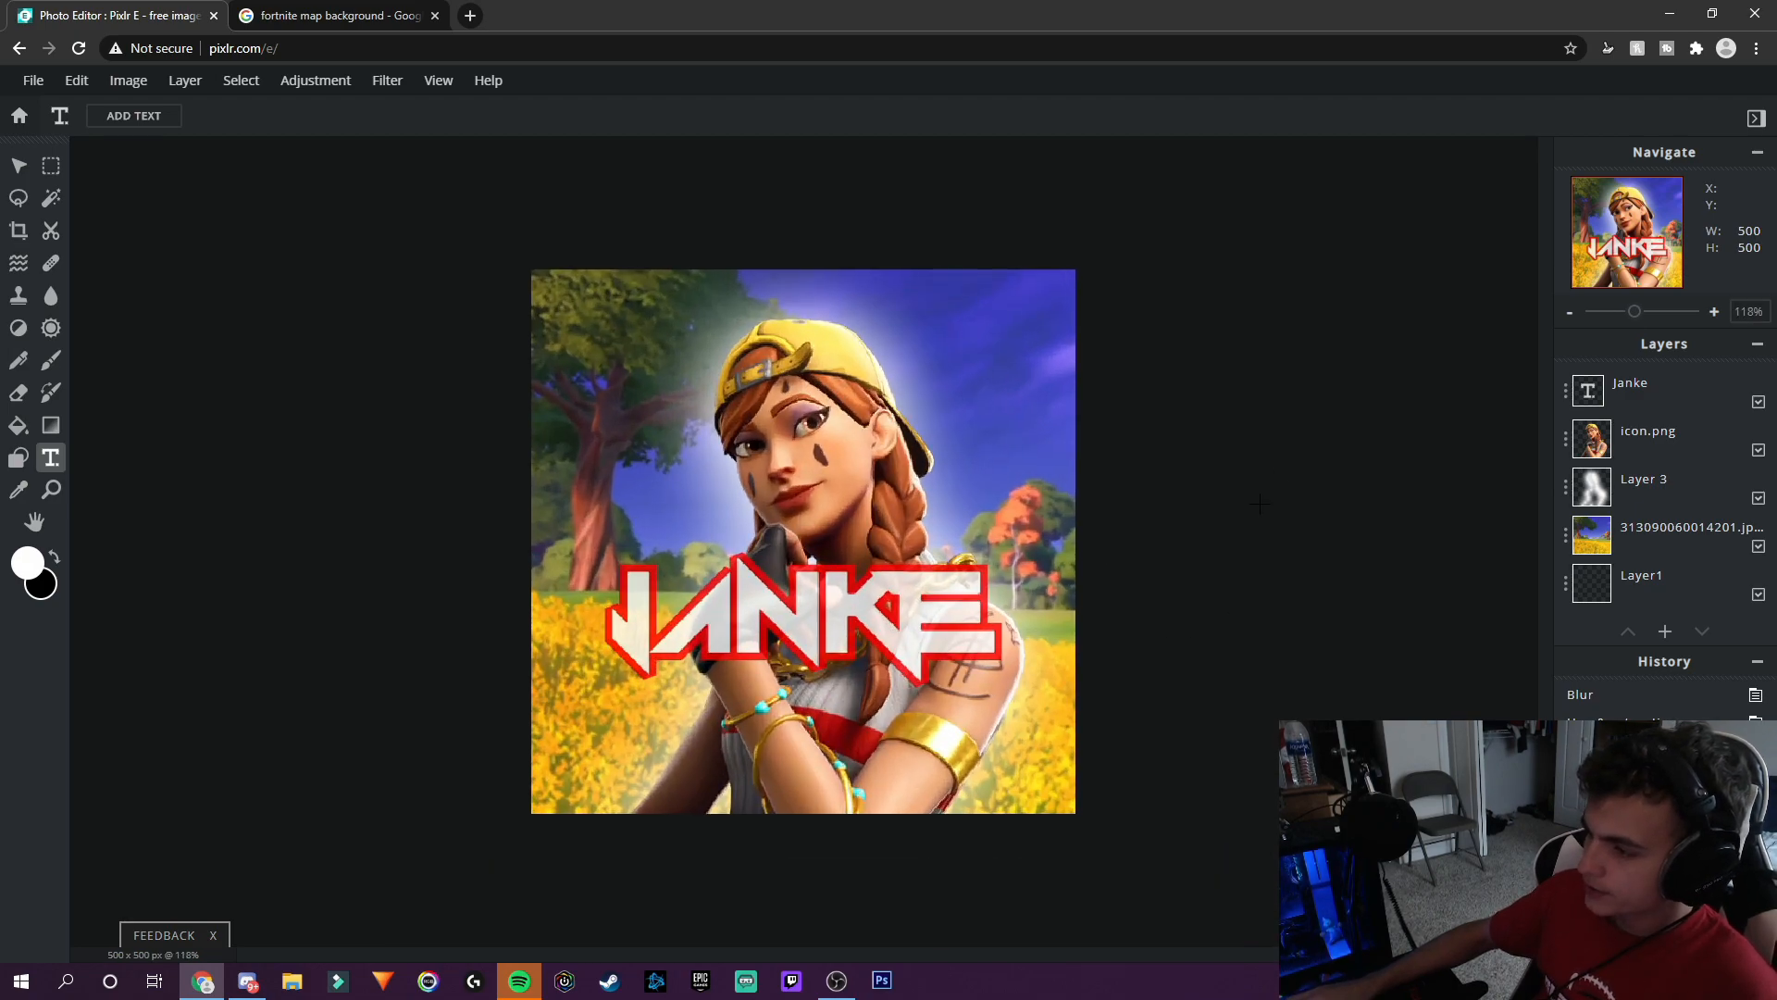
left_click(35, 81)
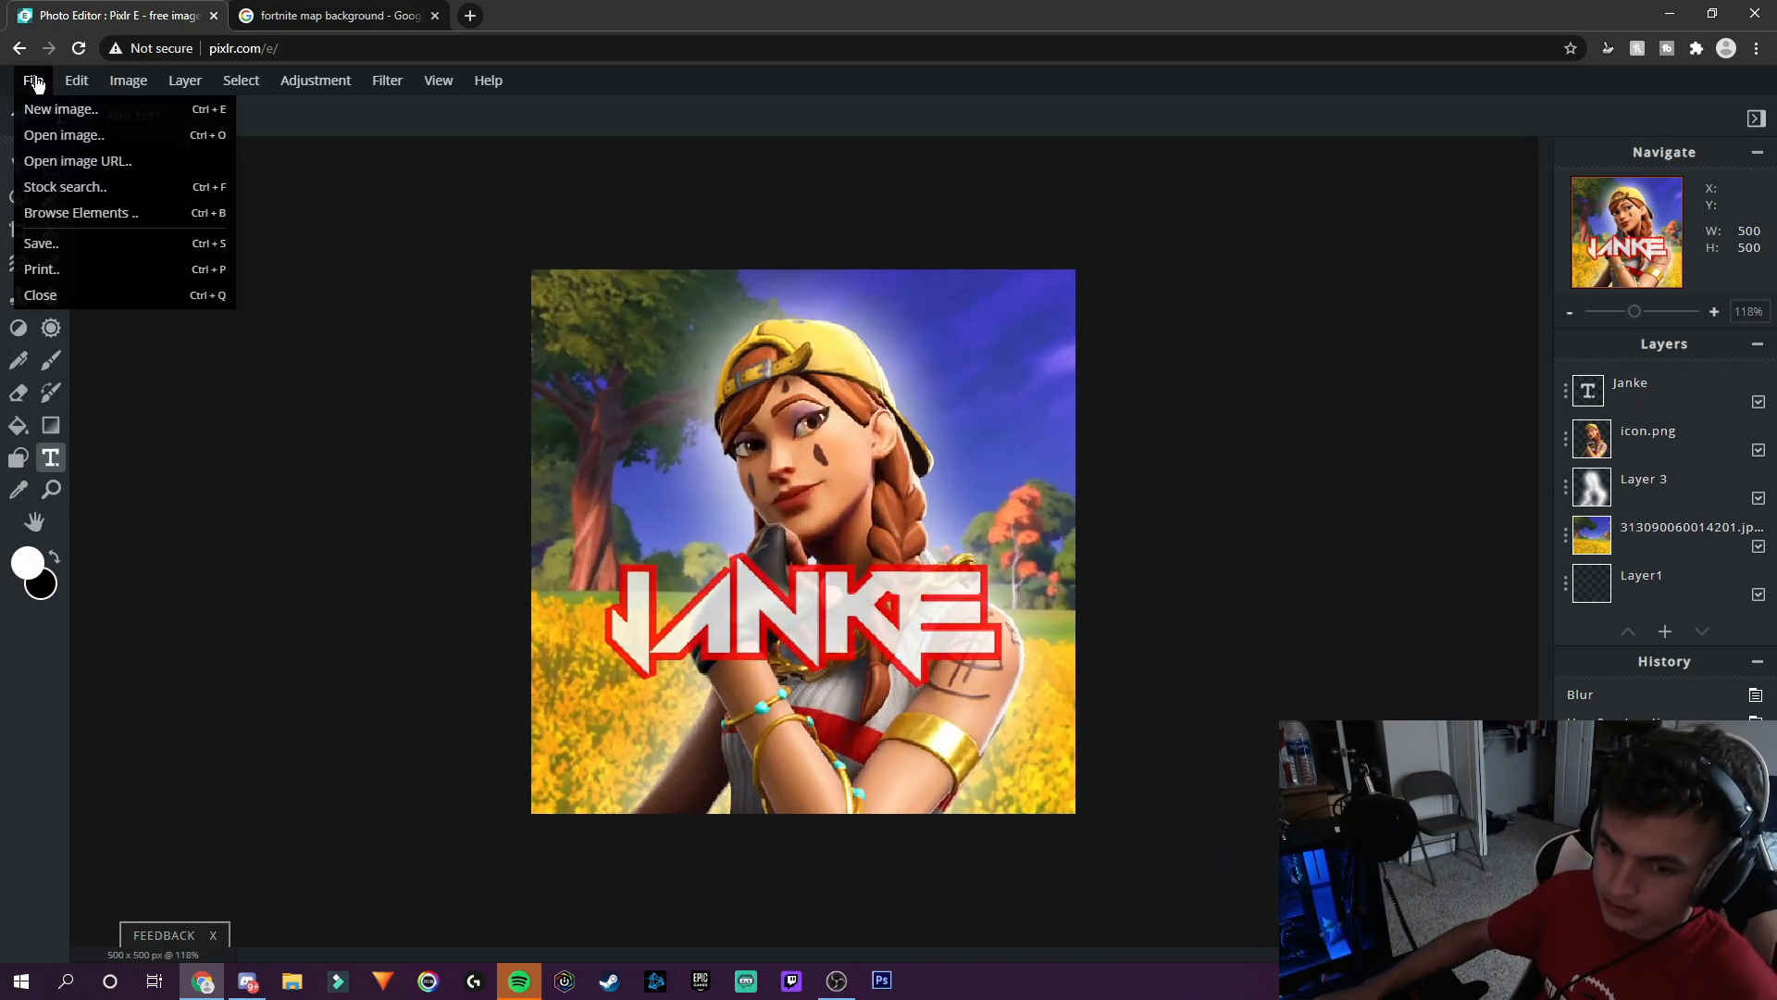
left_click(78, 243)
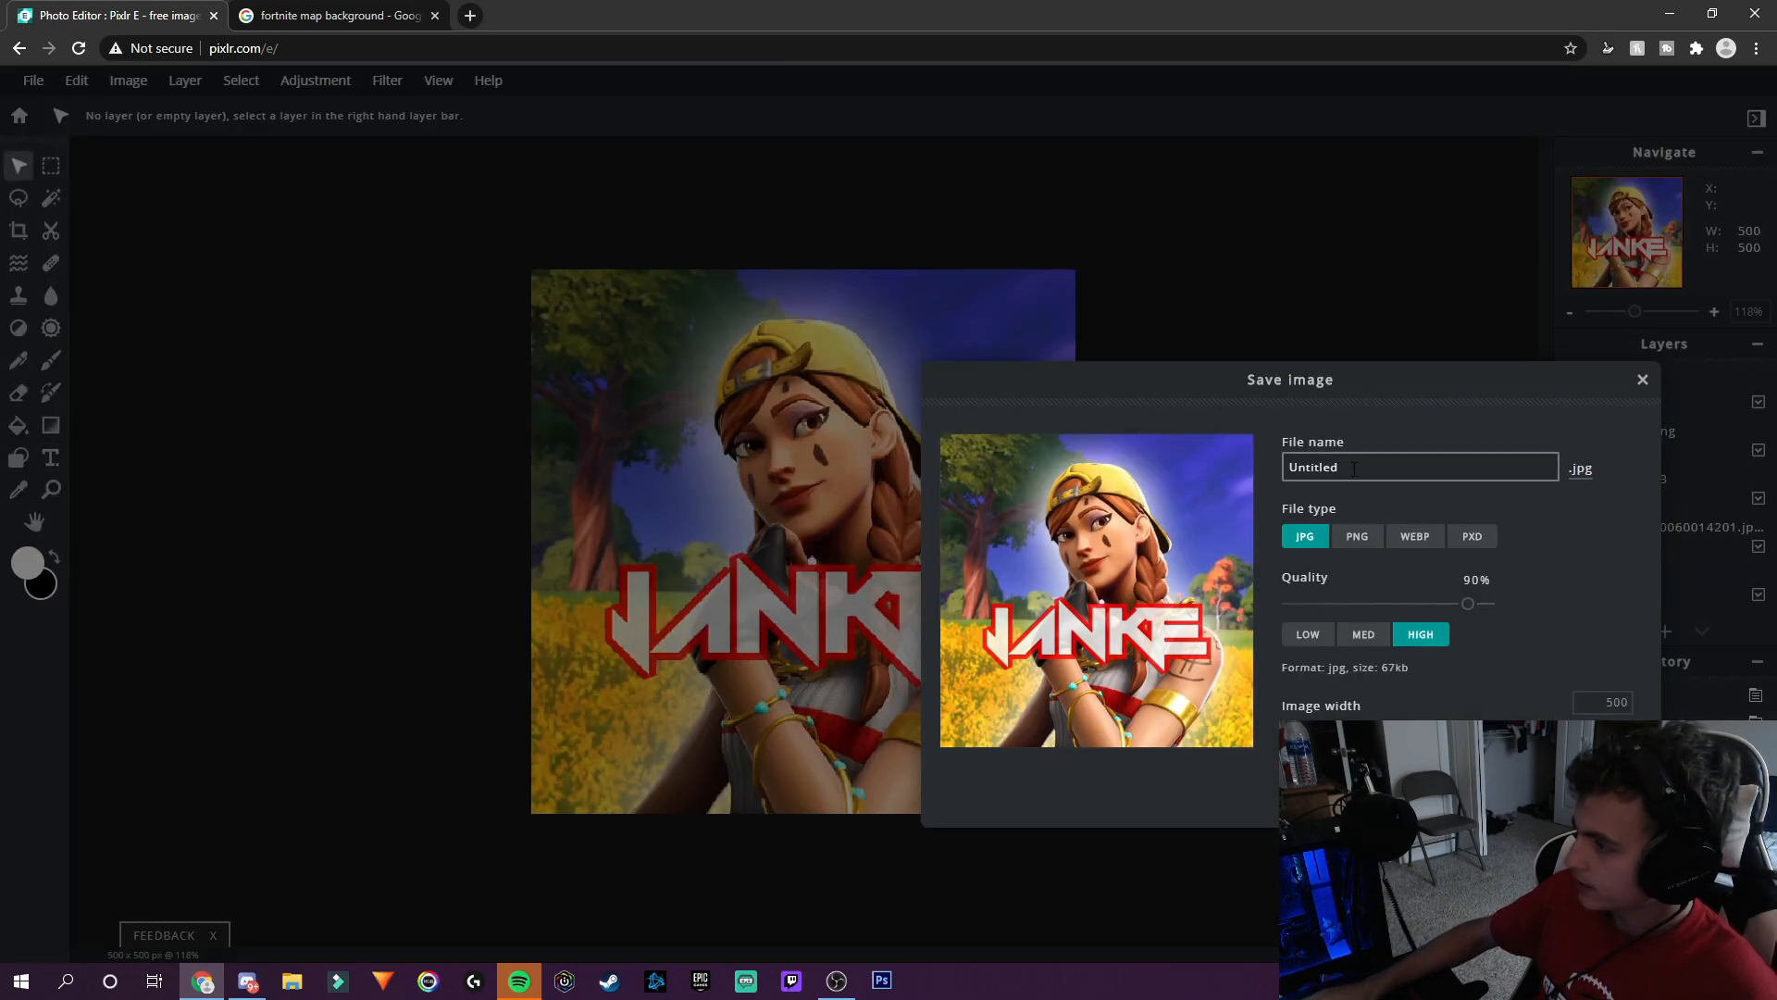
left_click_drag(1468, 604, 1514, 605)
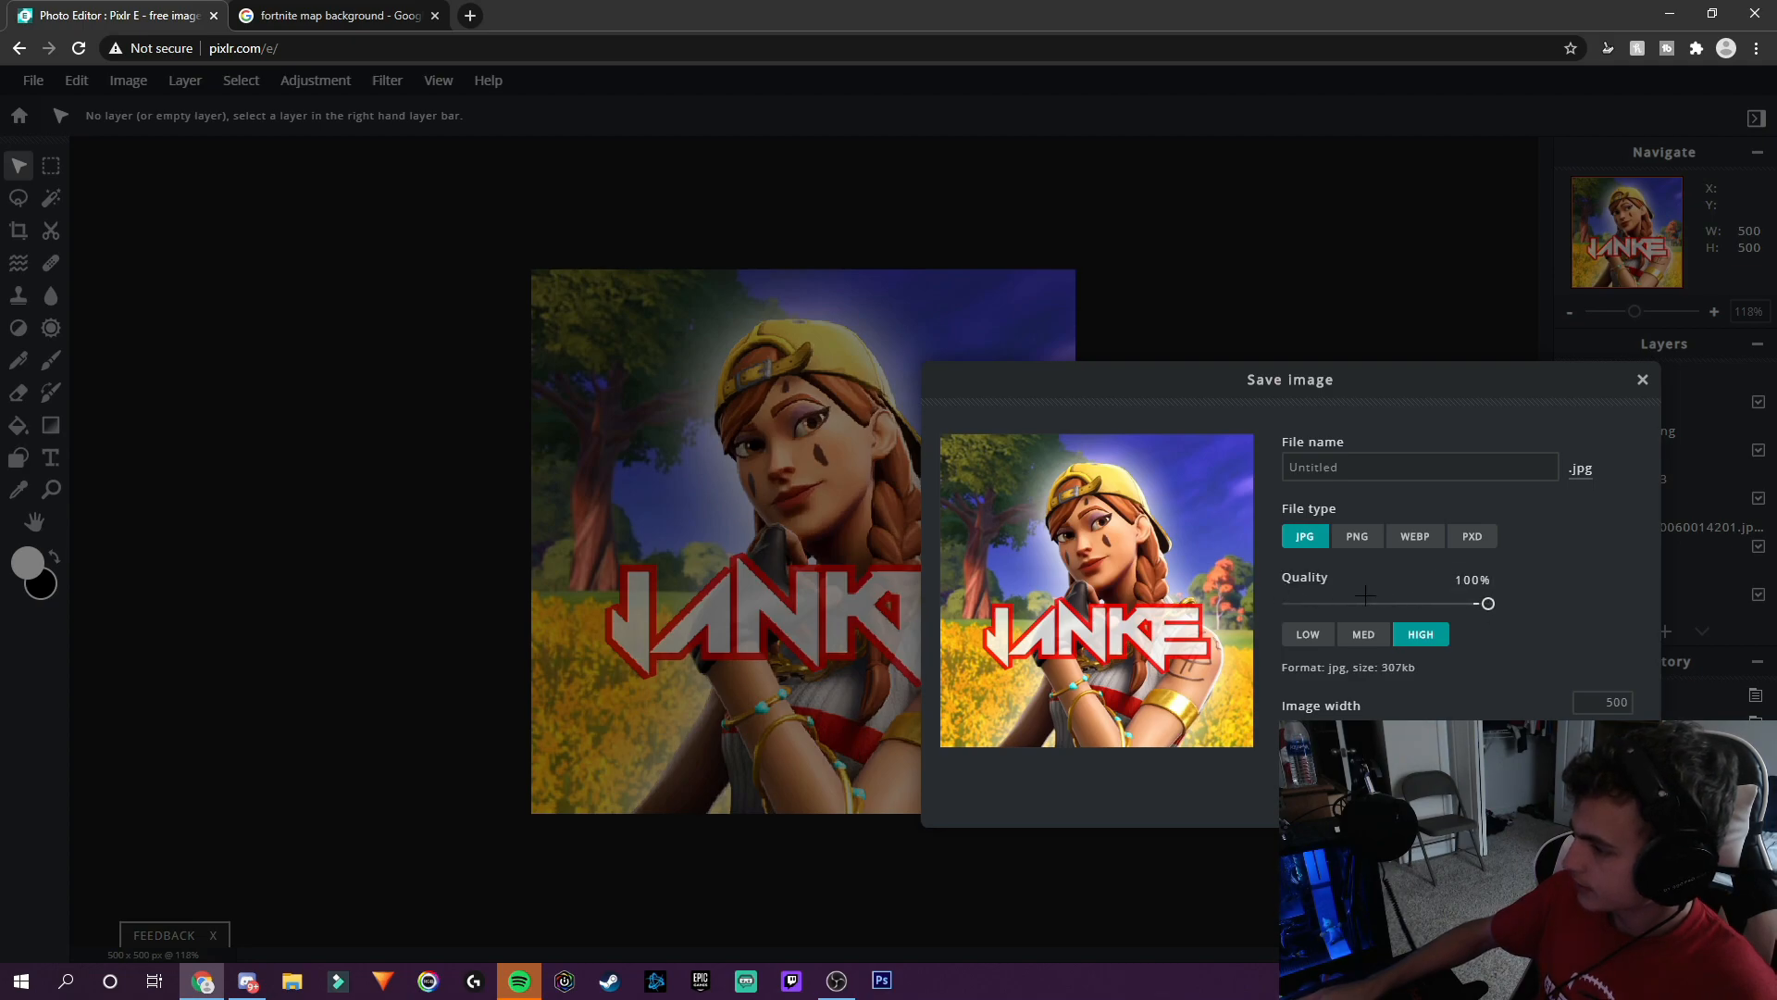
left_click_drag(1487, 613, 1478, 616)
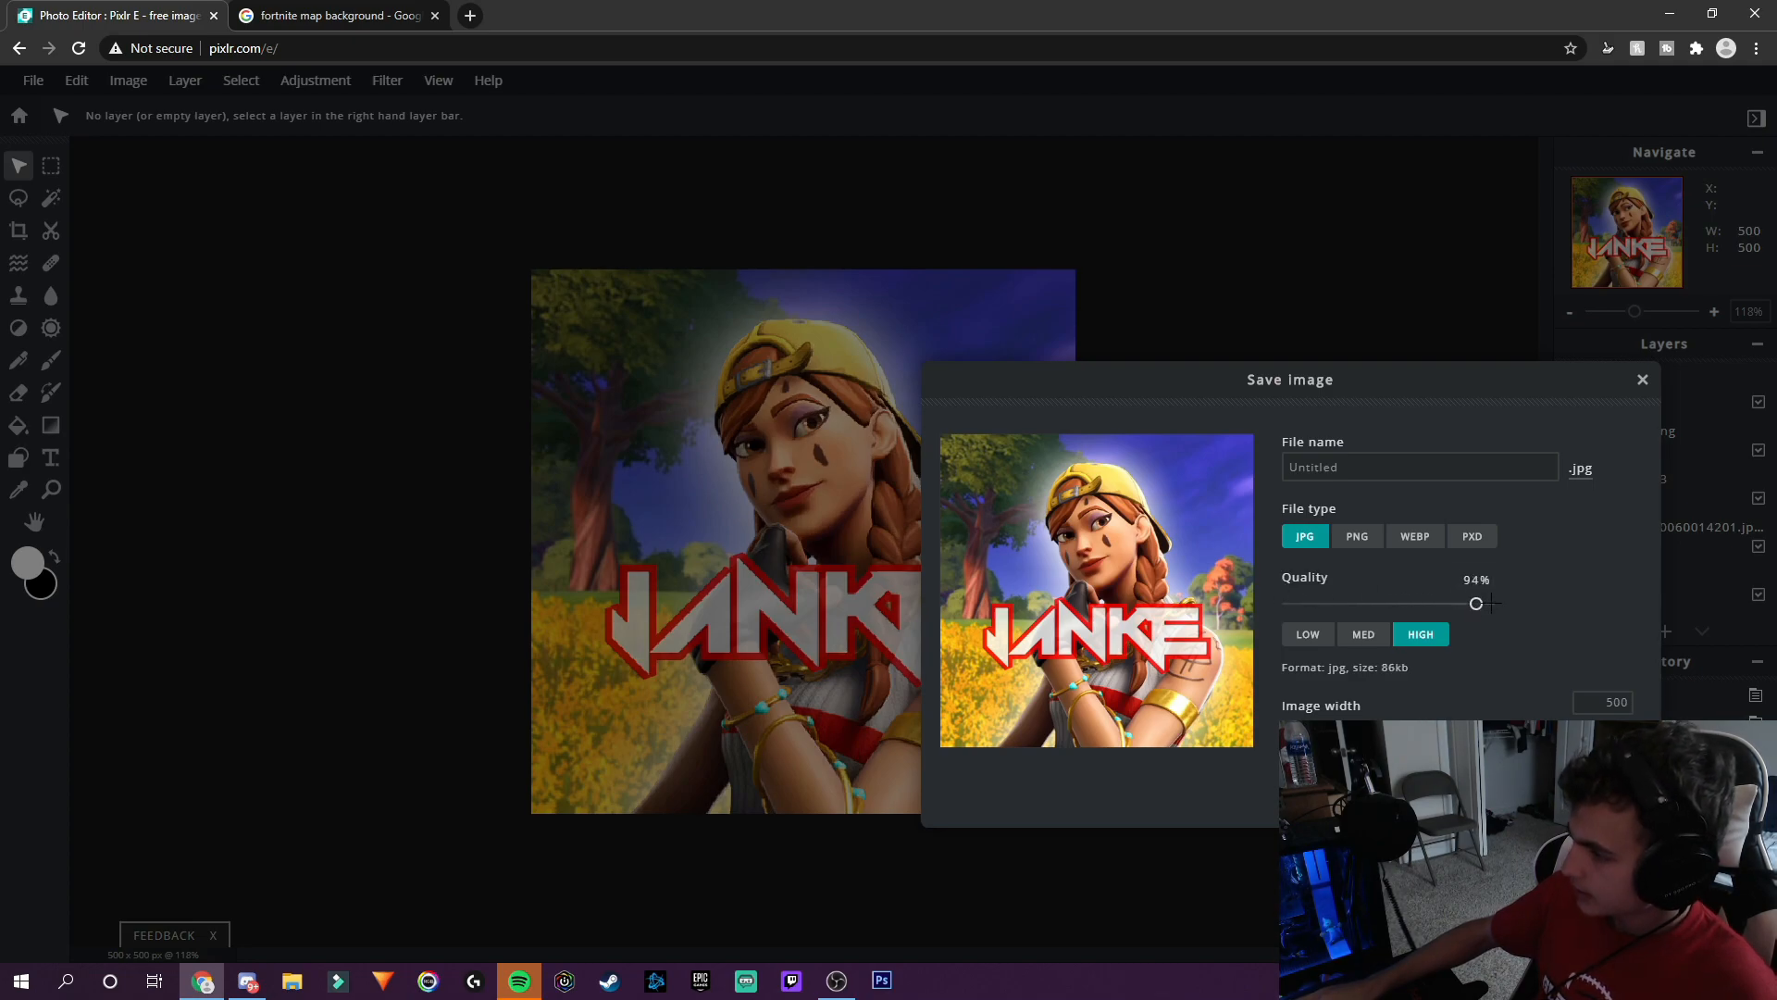
left_click(1643, 380)
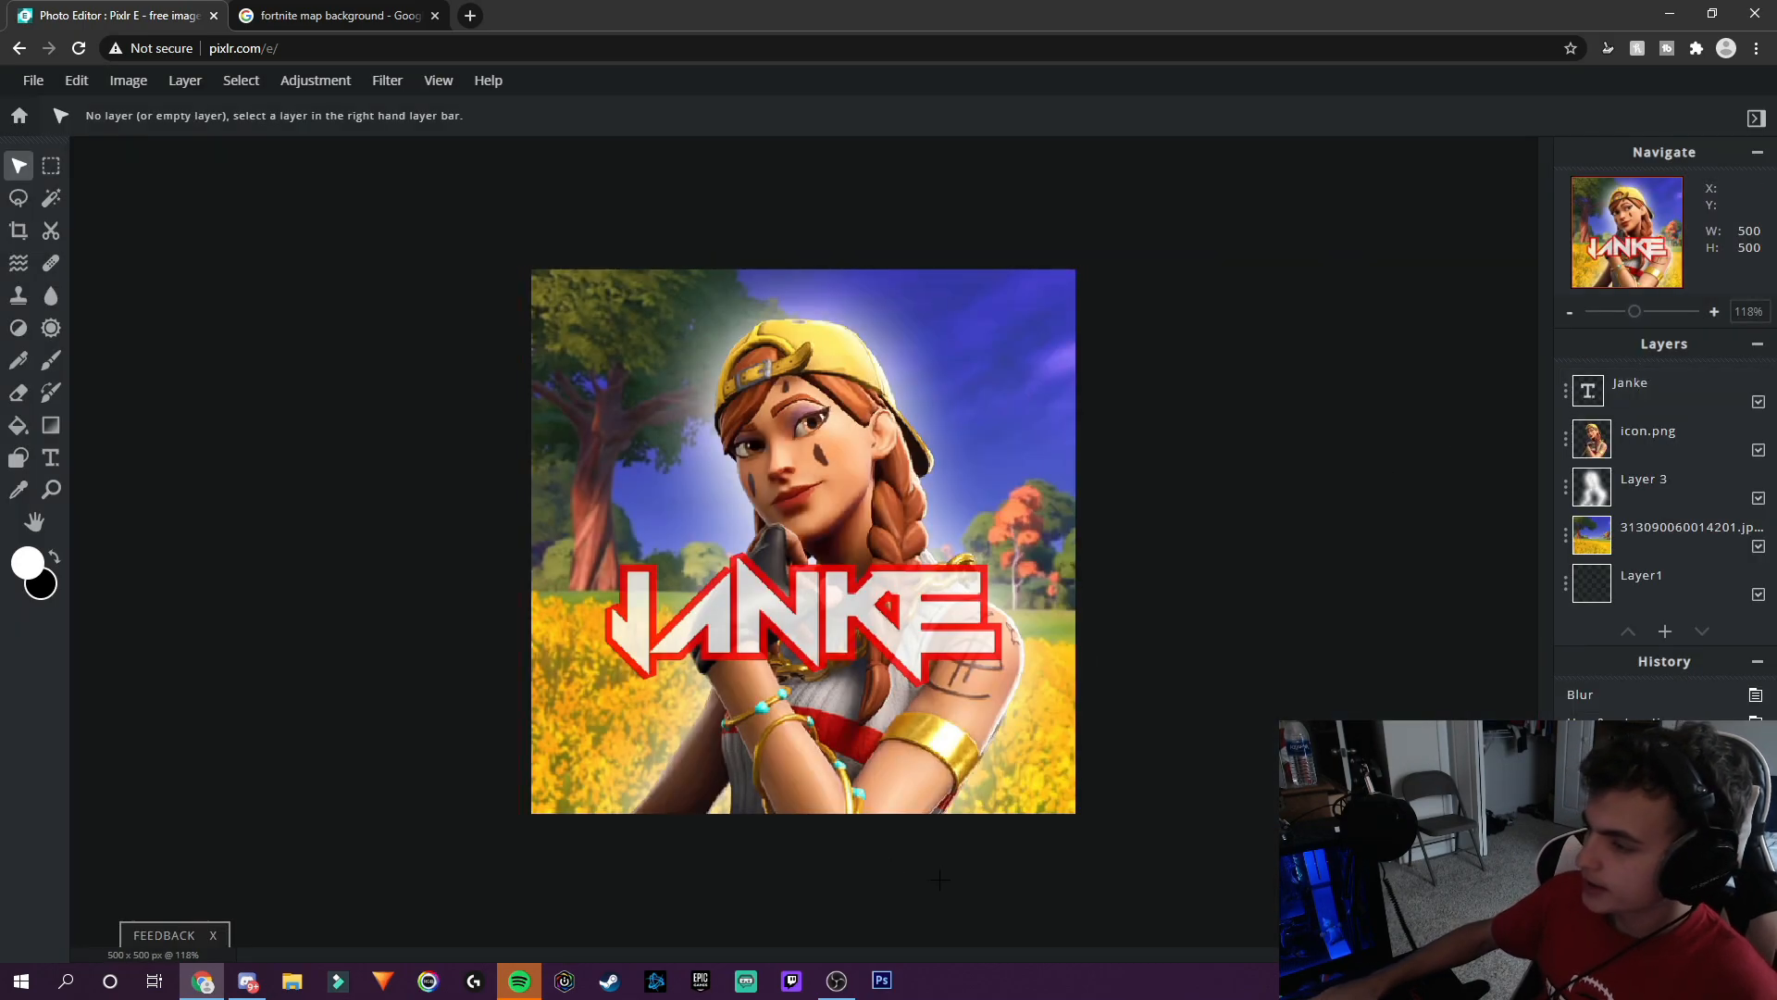